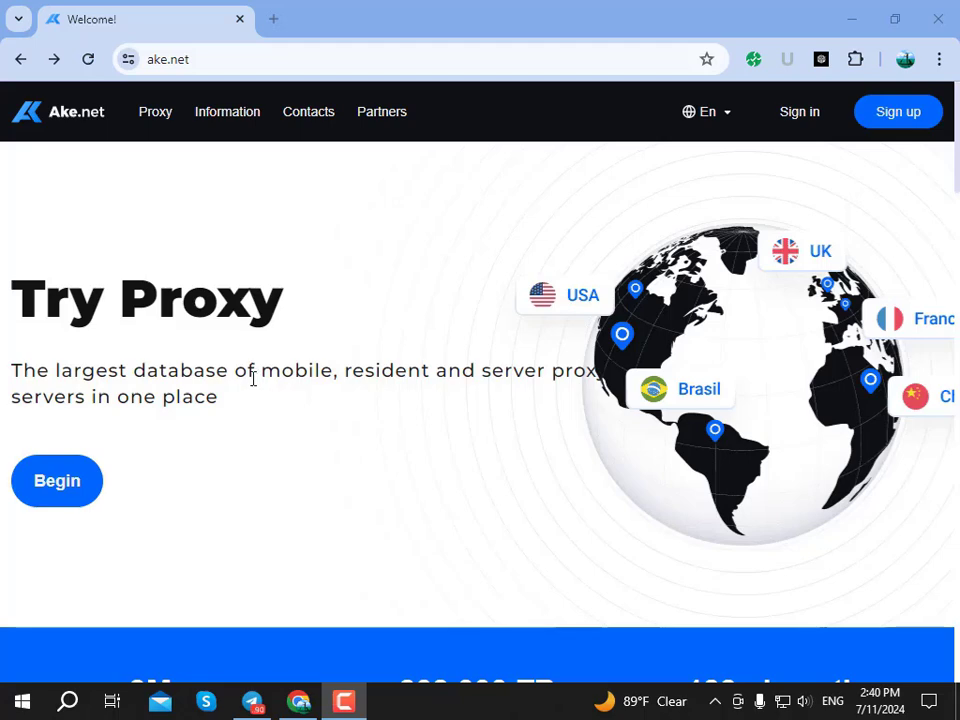
Open the new-account registration form, accept the Terms of Use and Privacy Policy, and return to the home page.
scroll(253, 378, down, 2)
scroll(291, 409, up, 1)
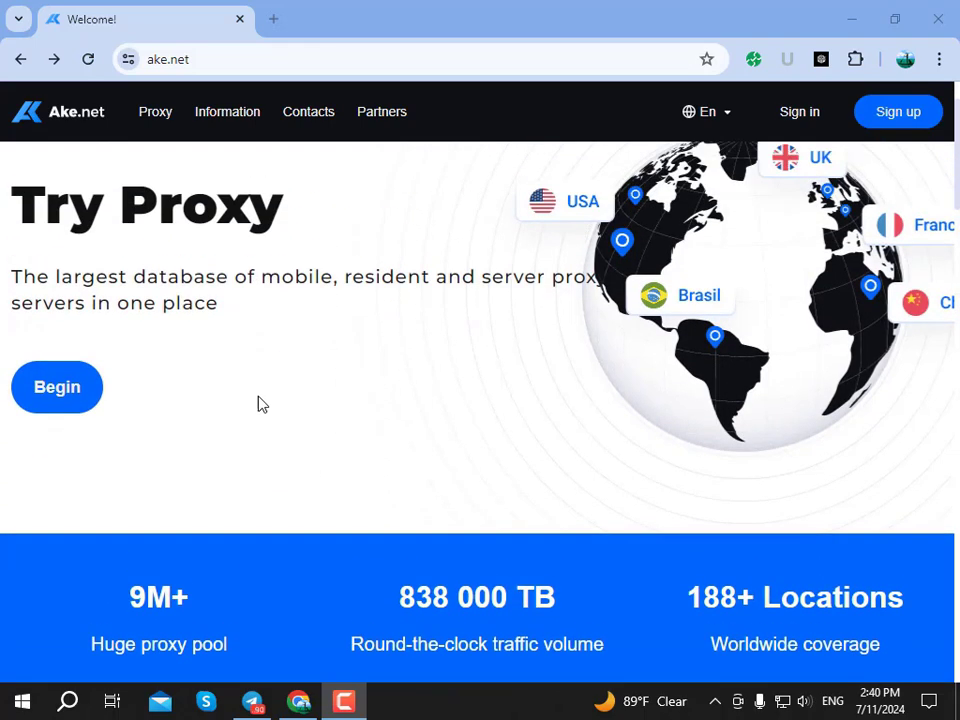
scroll(240, 403, up, 1)
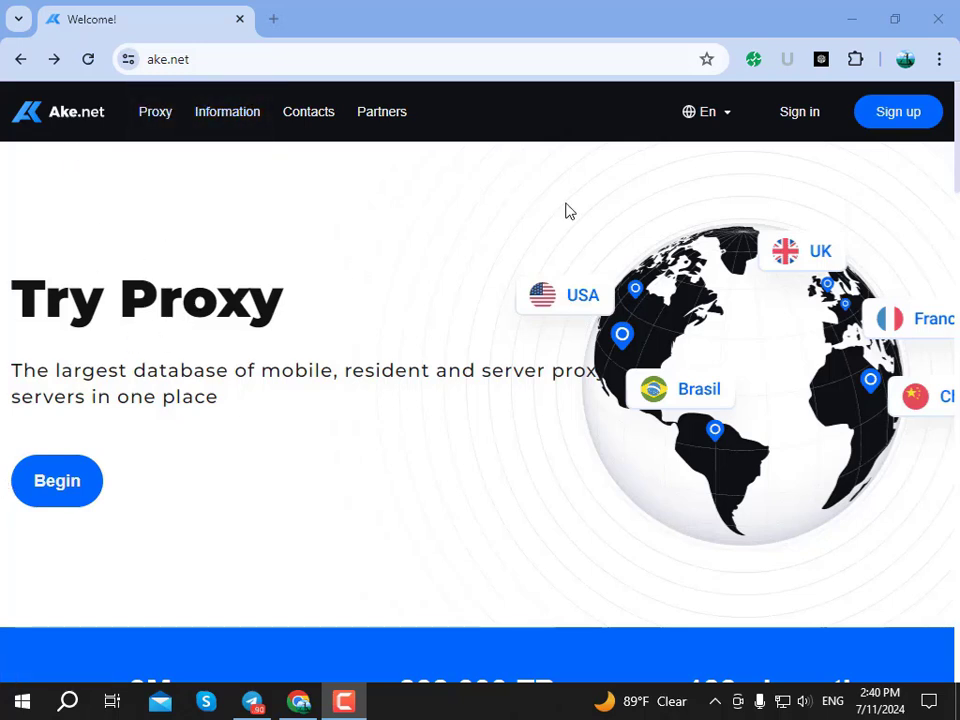
click(898, 115)
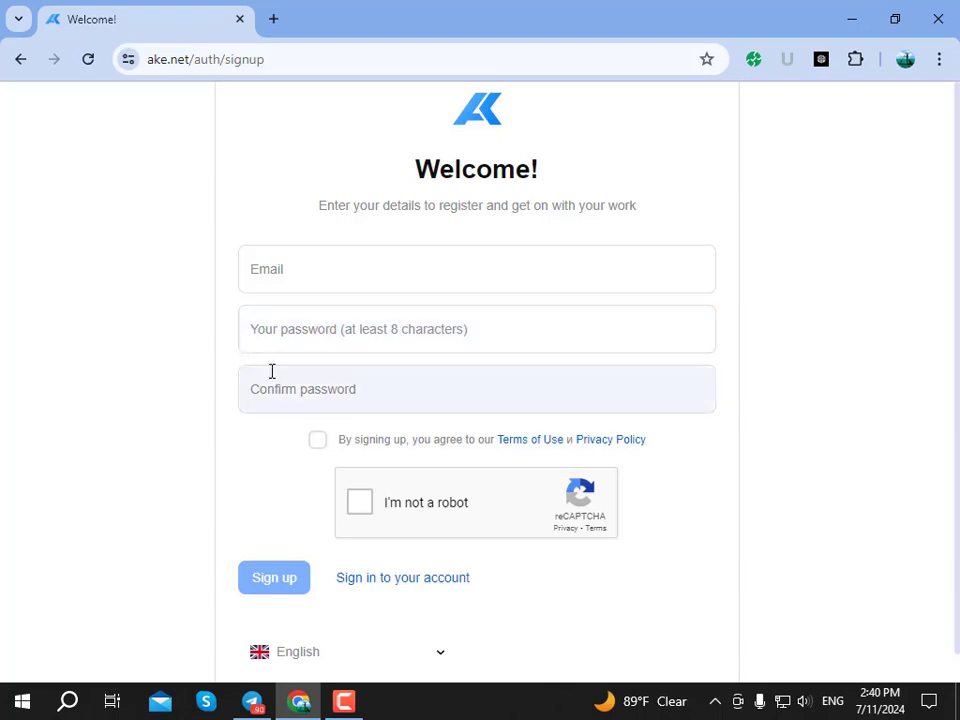
click(320, 443)
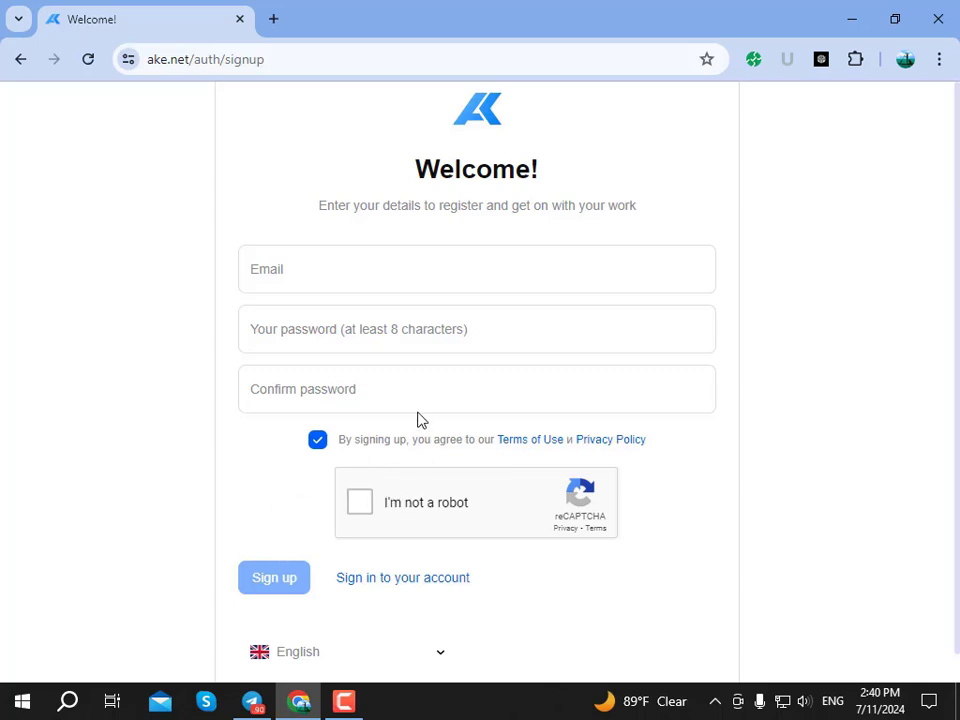
click(18, 62)
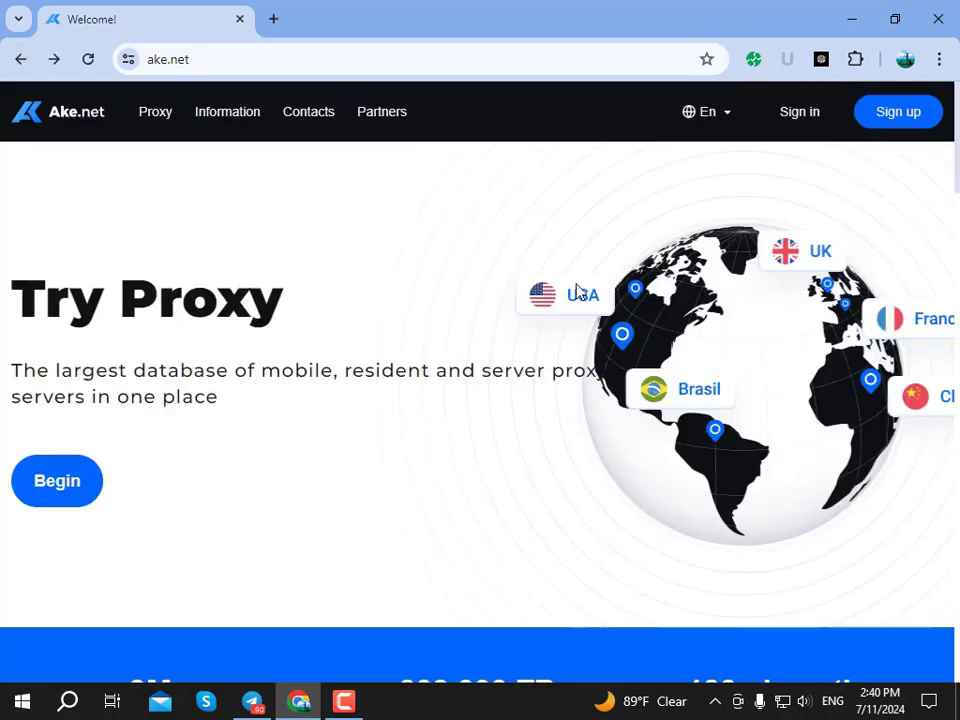
Look through the home page's advantages and the pay-as-you-go pricing for the proxy types.
scroll(579, 392, down, 8)
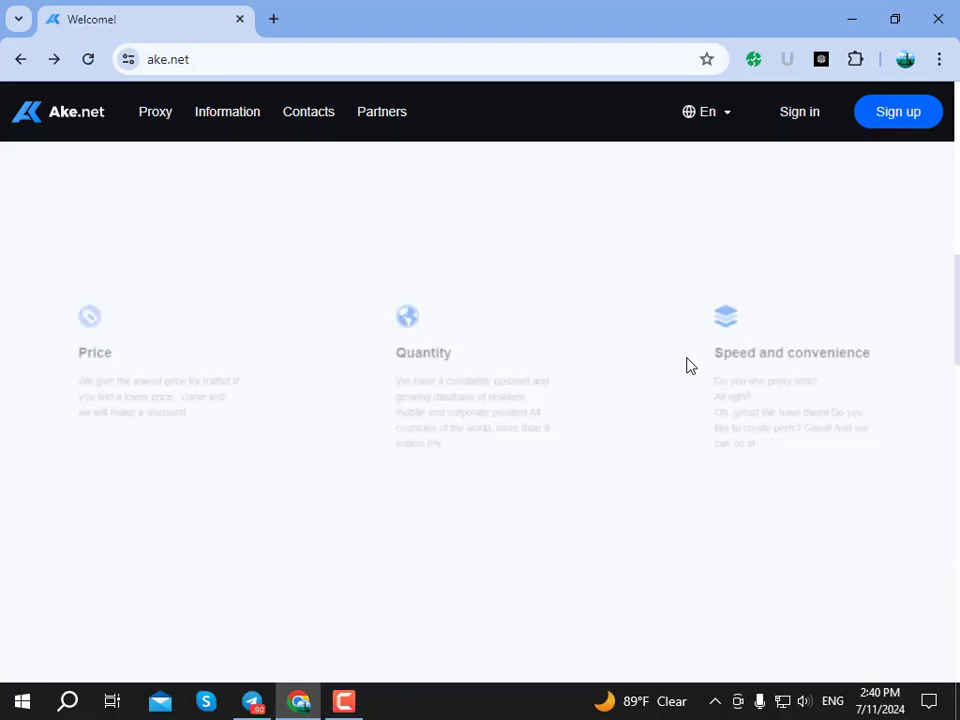
scroll(687, 366, down, 10)
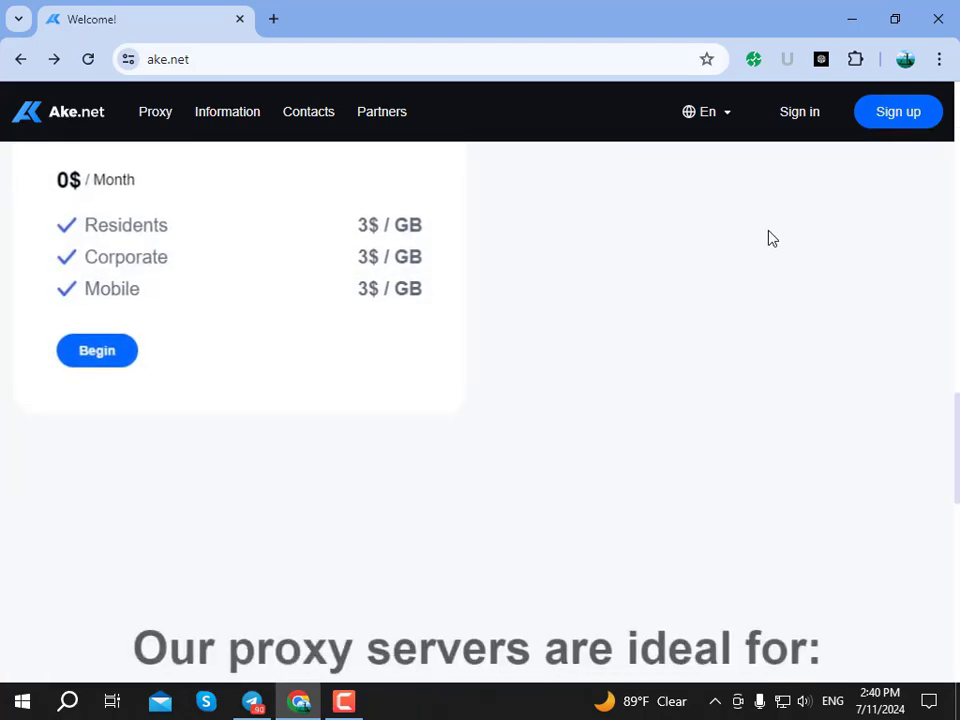
scroll(790, 248, up, 5)
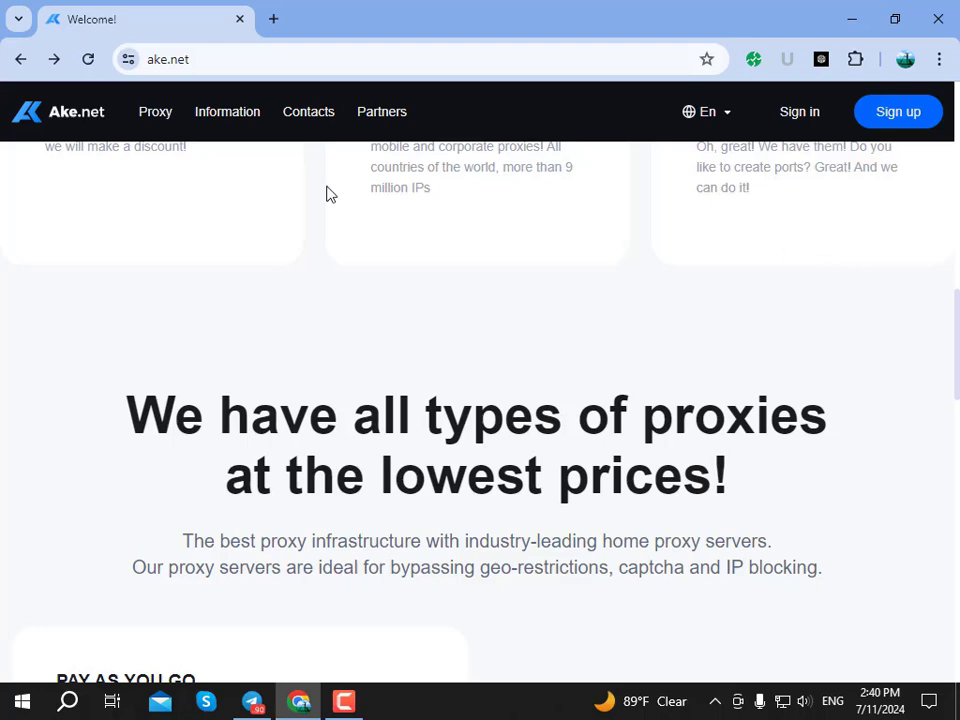
scroll(430, 222, up, 2)
scroll(579, 270, up, 7)
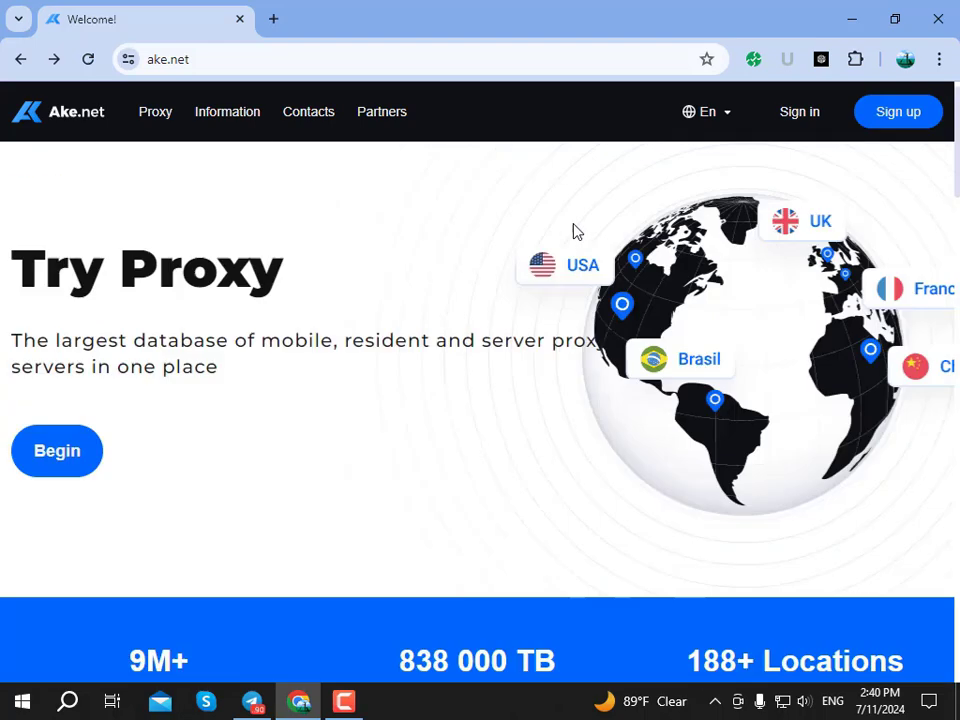
Sign in to the existing account with its e-mail address and password.
click(815, 111)
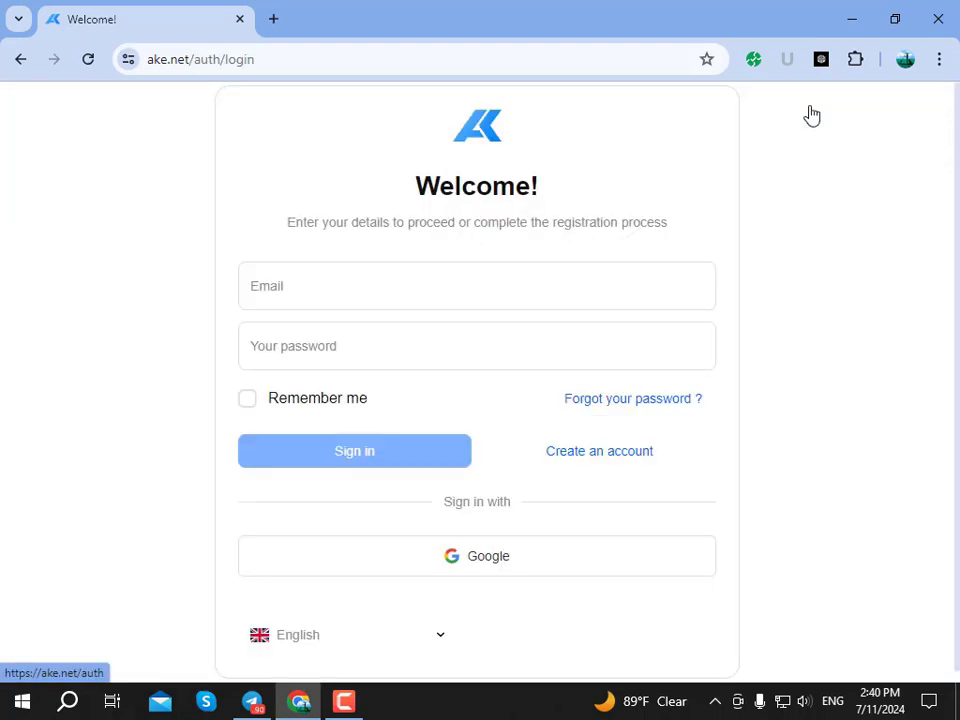
click(274, 285)
click(285, 355)
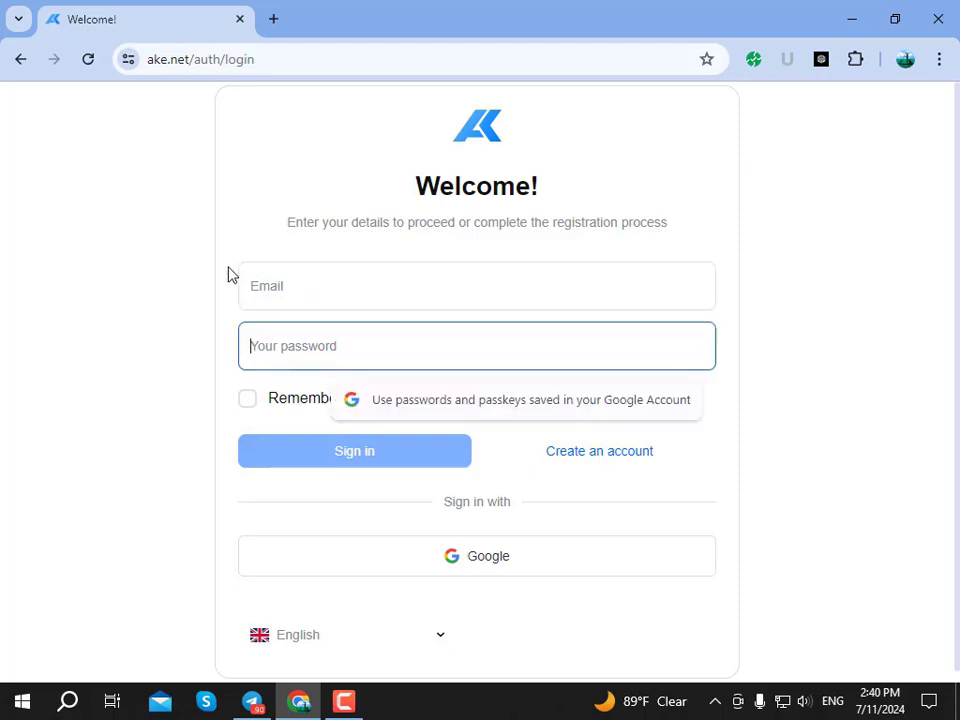
click(265, 278)
key(ctrl+v)
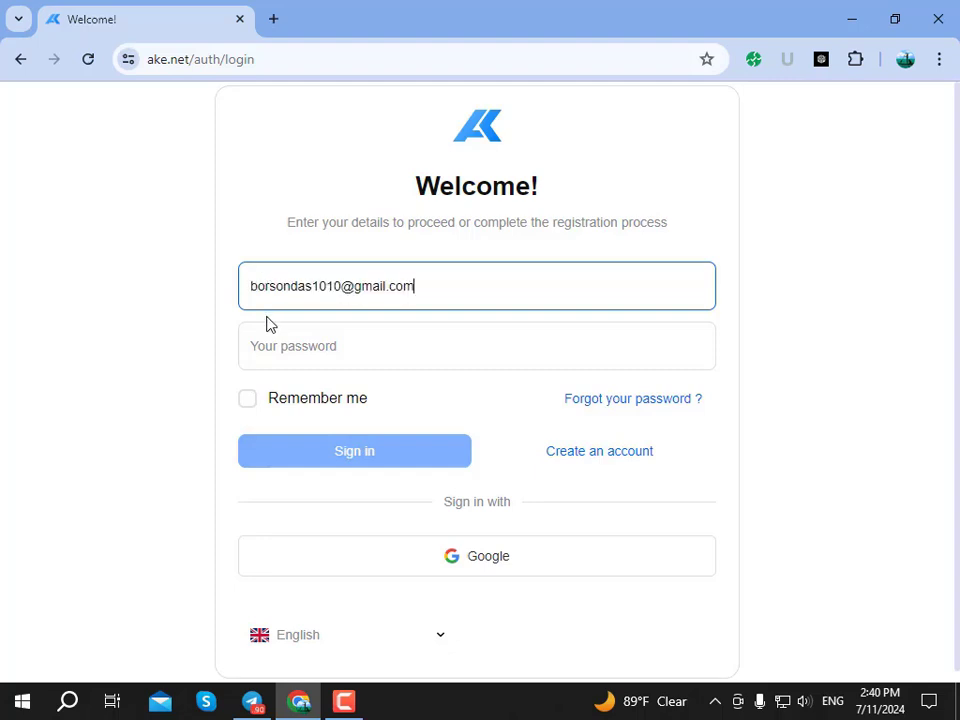
click(276, 336)
text(••)
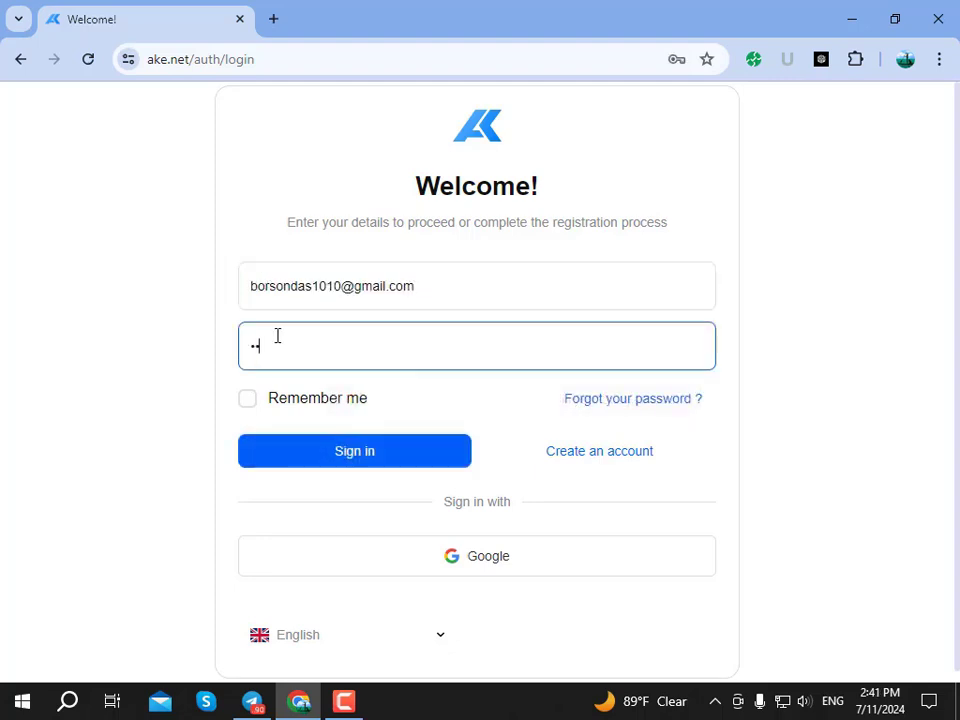
key(Return)
click(600, 342)
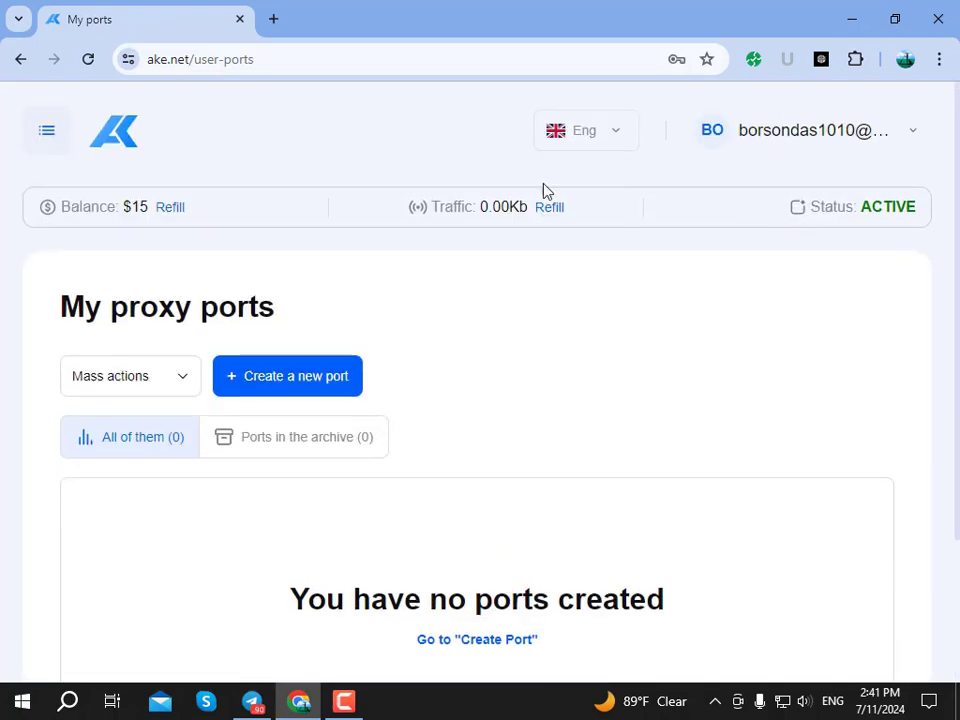
Open the account replenishment page for the balance and go to its refill amount.
scroll(649, 396, down, 2)
scroll(596, 352, up, 2)
click(168, 208)
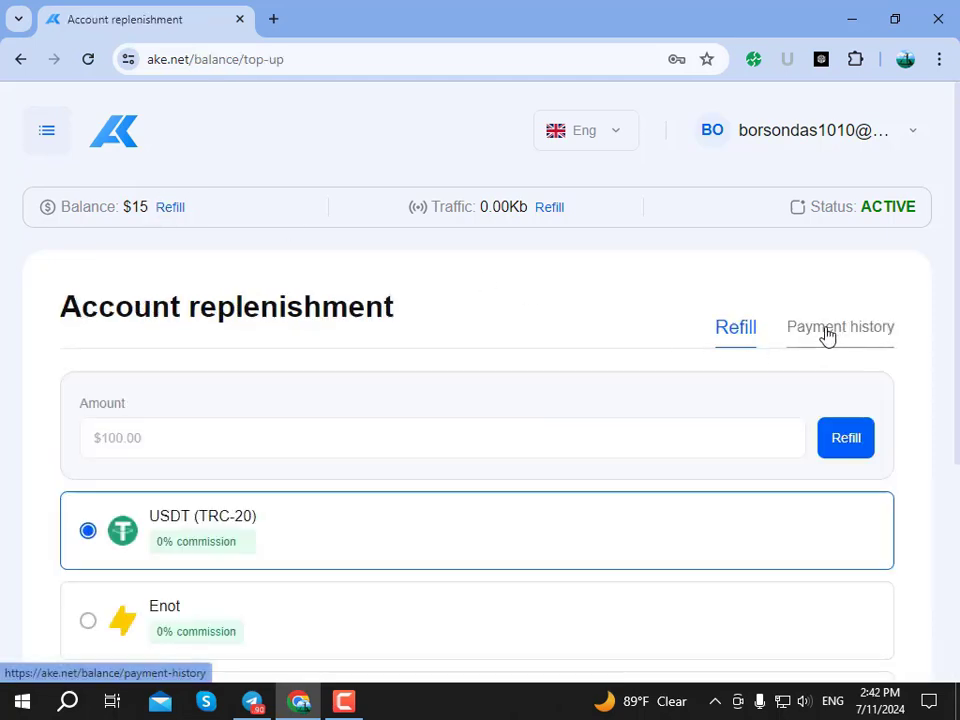
scroll(789, 279, down, 1)
click(202, 330)
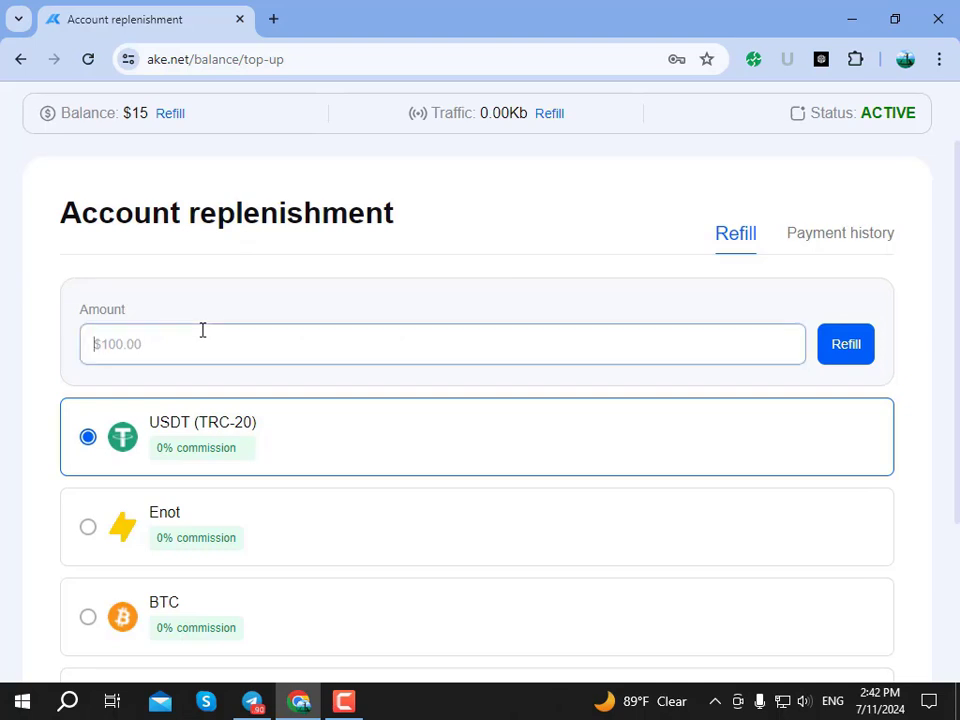
drag(77, 312, 135, 324)
click(137, 323)
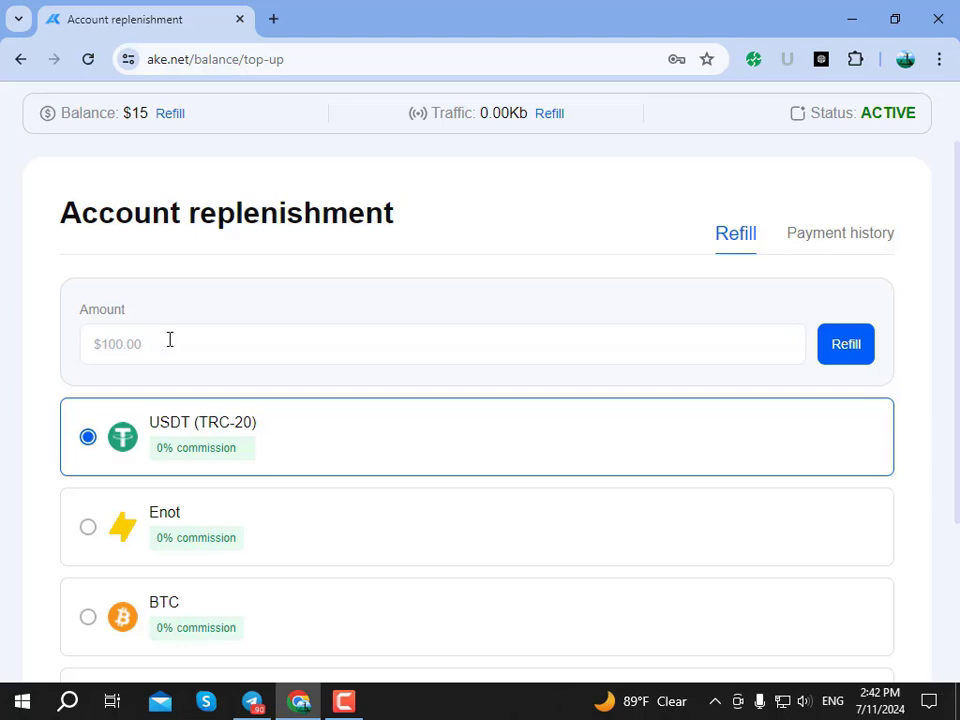
Review the payment methods and submit a balance refill of 20 dollars with USDT (TRC-20).
scroll(300, 331, up, 1)
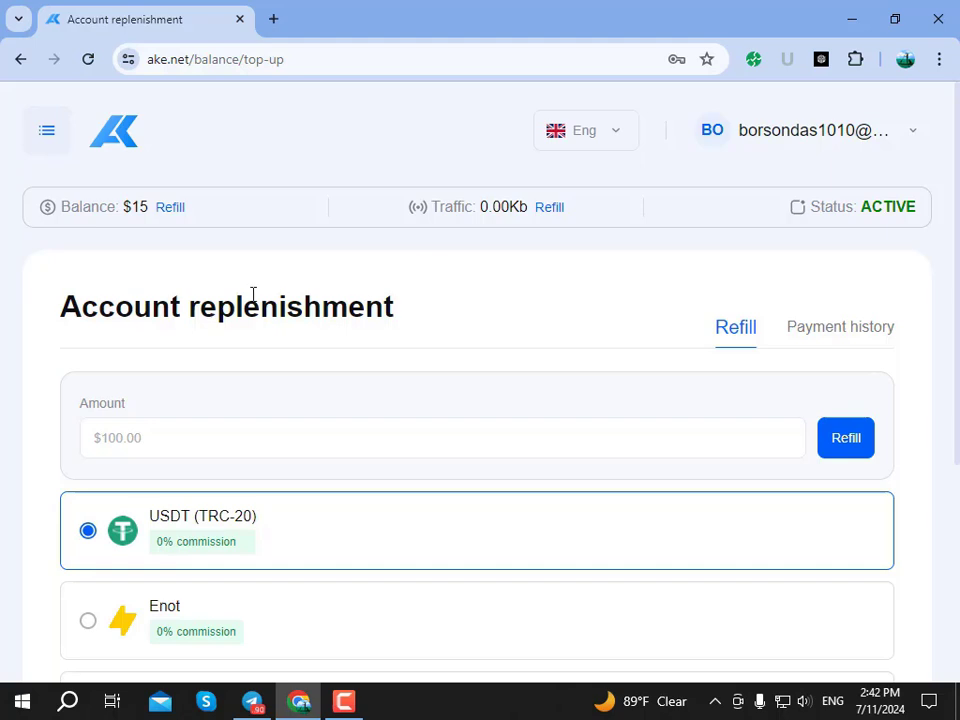
scroll(252, 298, down, 4)
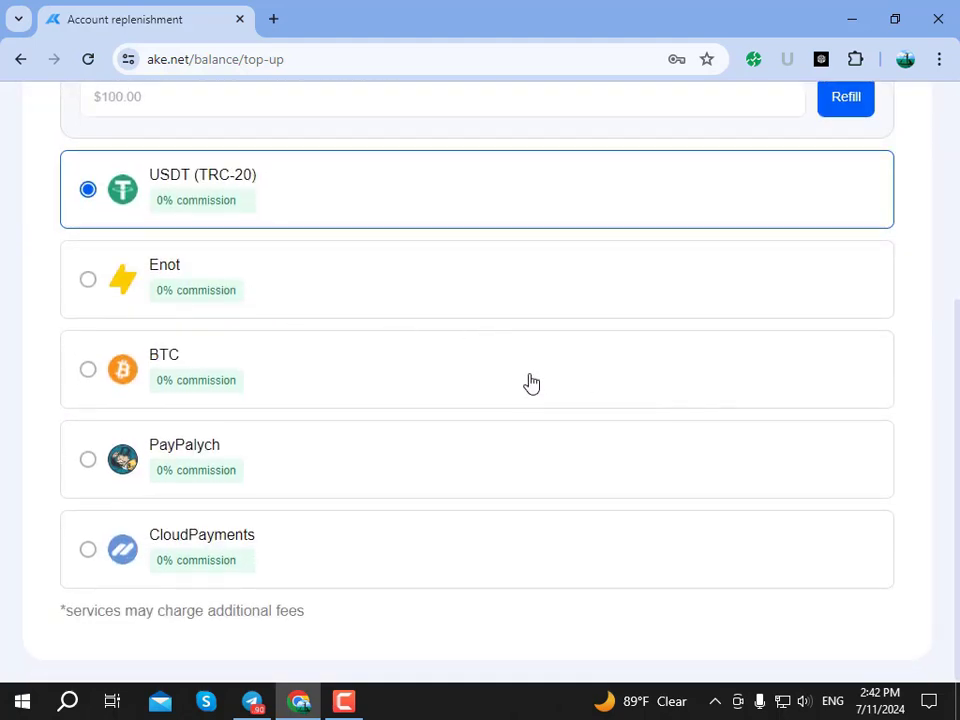
scroll(495, 373, up, 1)
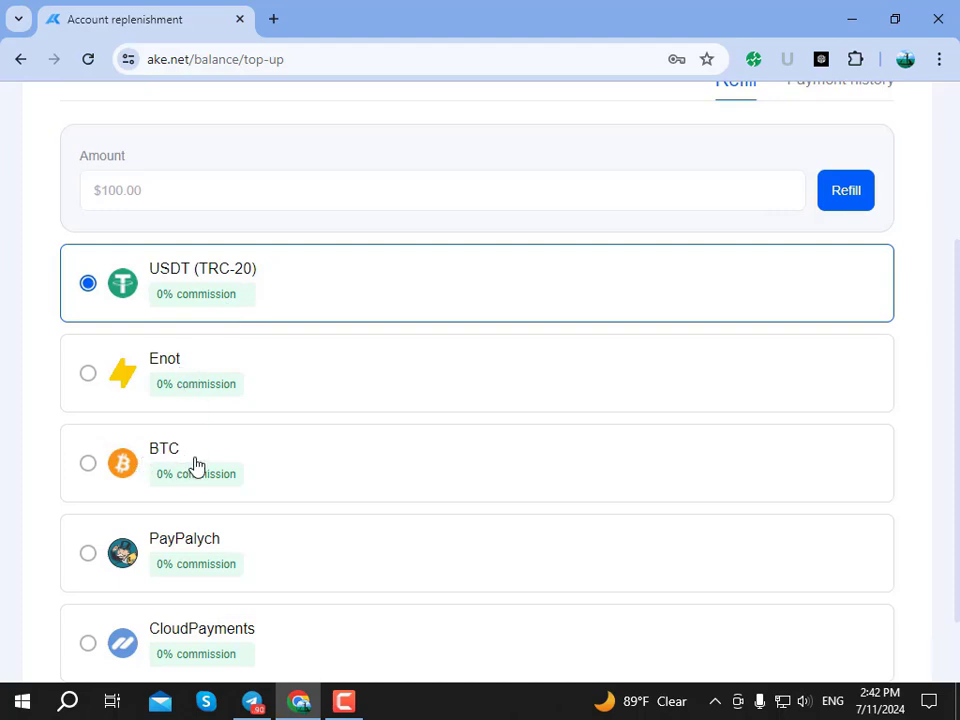
scroll(197, 466, down, 1)
scroll(122, 540, up, 1)
click(168, 186)
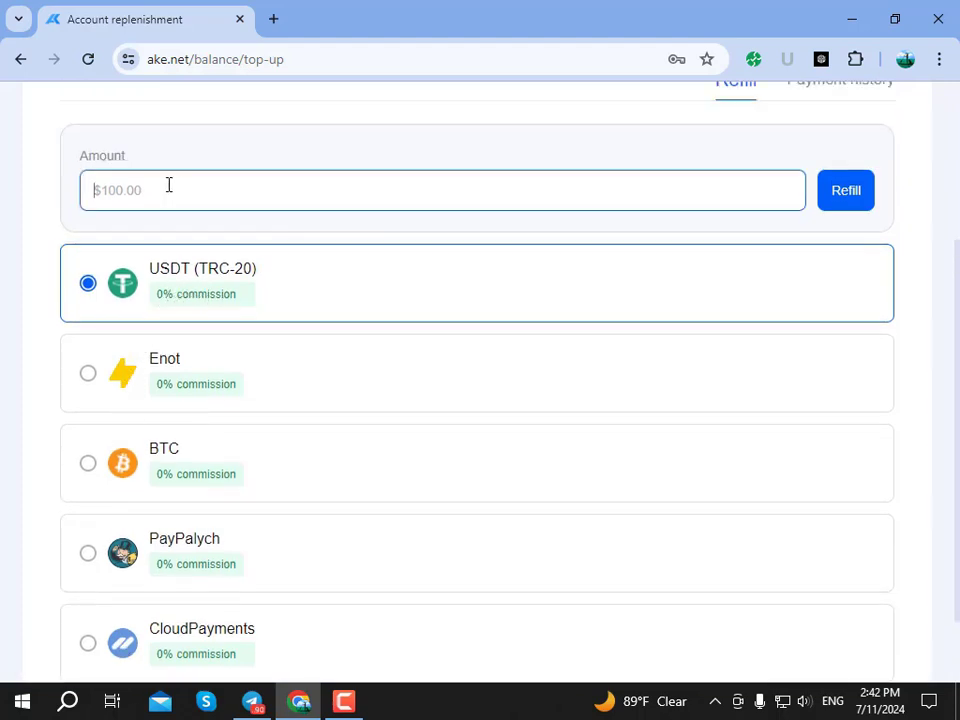
text(20)
click(838, 204)
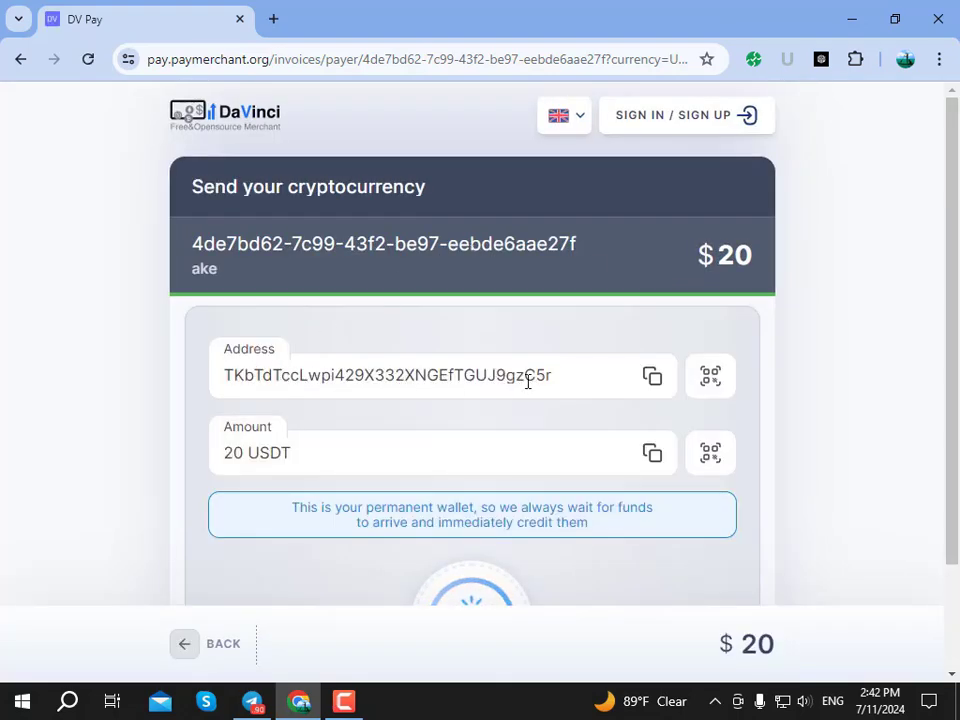
Examine the crypto invoice's payment address and amount, and return to the account replenishment page.
scroll(412, 350, down, 2)
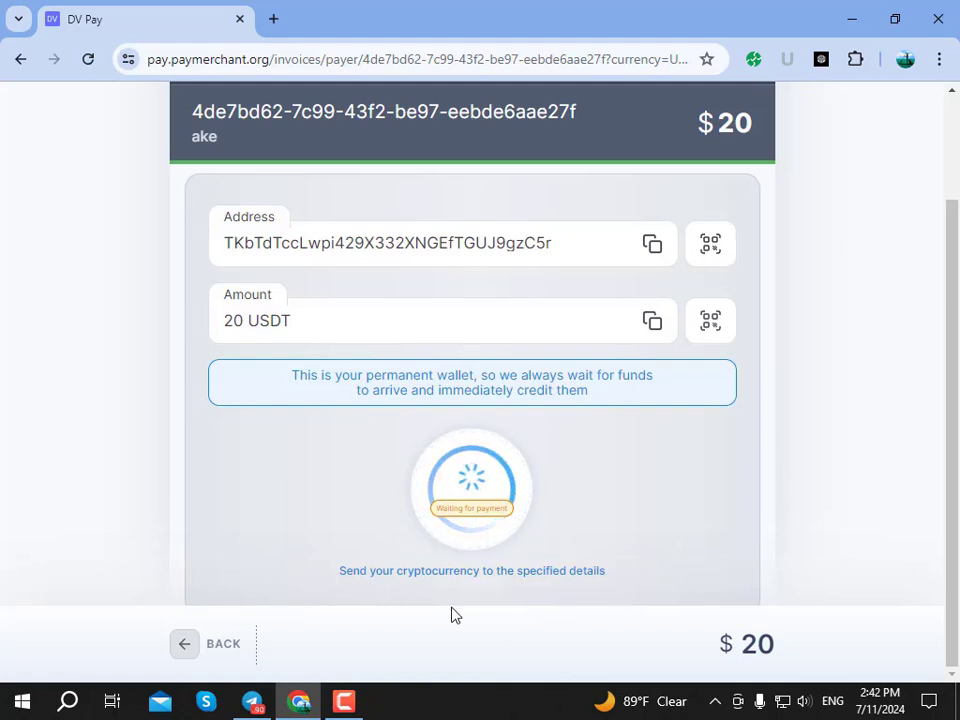
scroll(662, 437, up, 3)
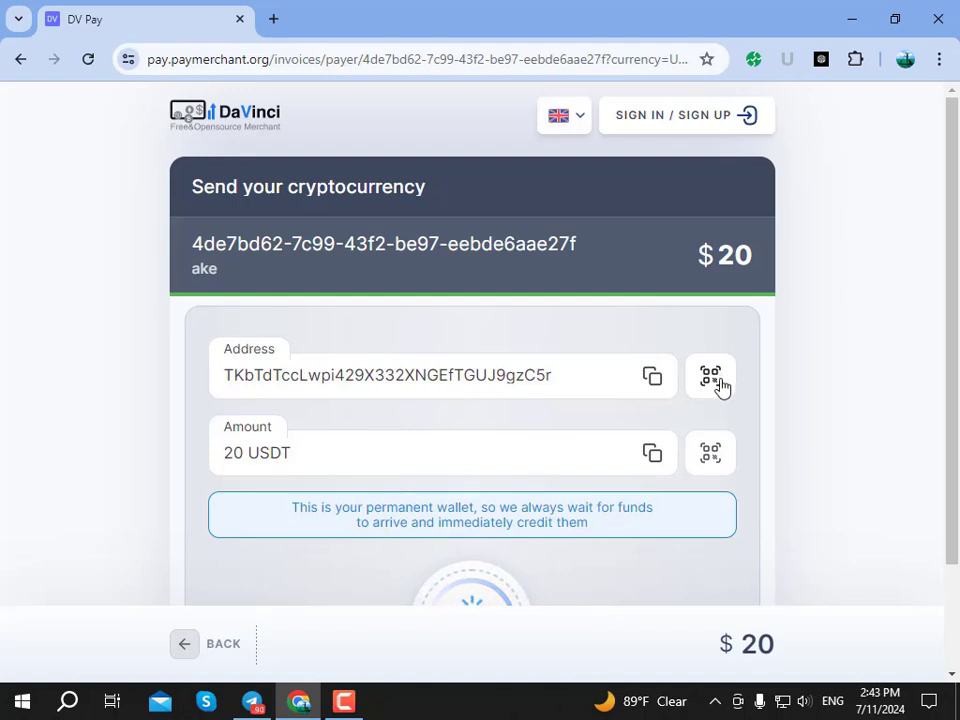
click(19, 59)
scroll(307, 292, up, 1)
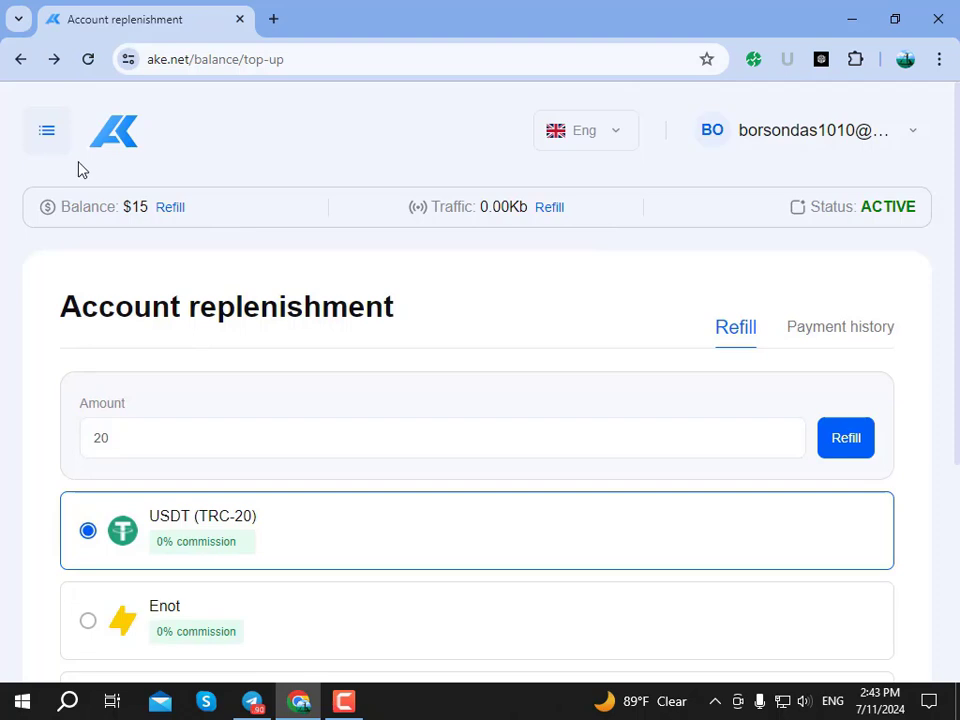
Open the My proxy ports page and look through its full list, archived ports and mass actions.
click(50, 137)
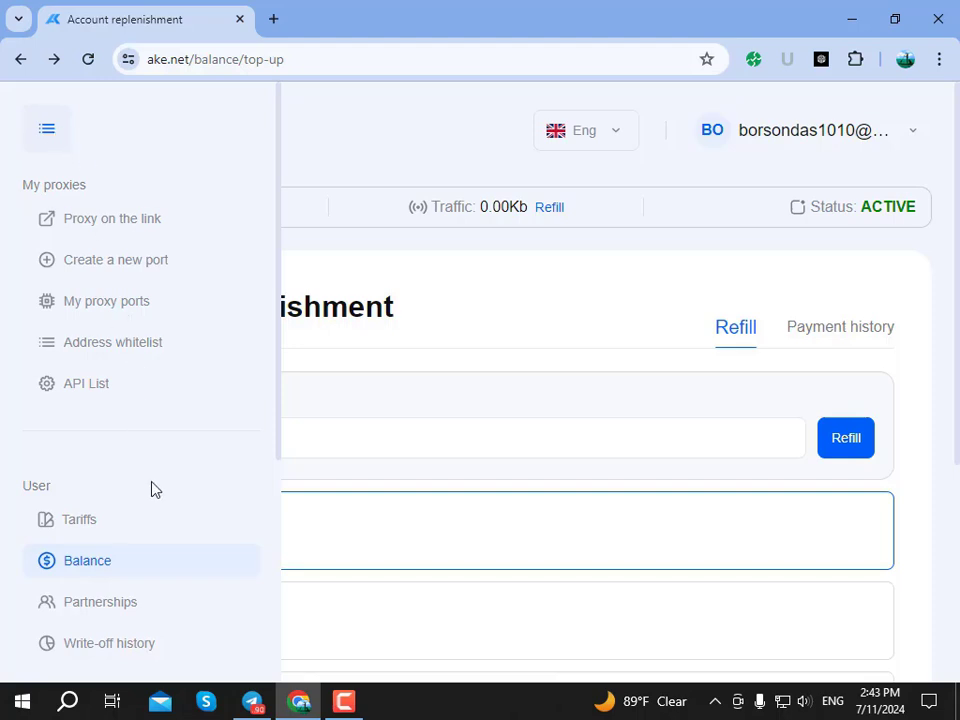
scroll(150, 489, down, 1)
scroll(235, 430, up, 1)
click(88, 304)
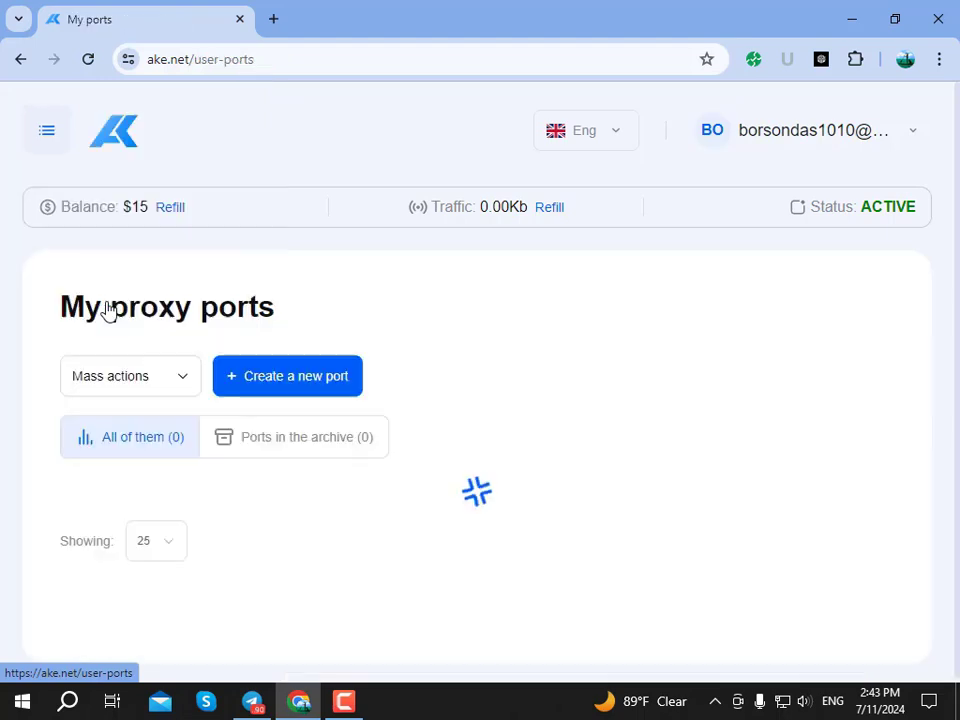
scroll(475, 277, down, 2)
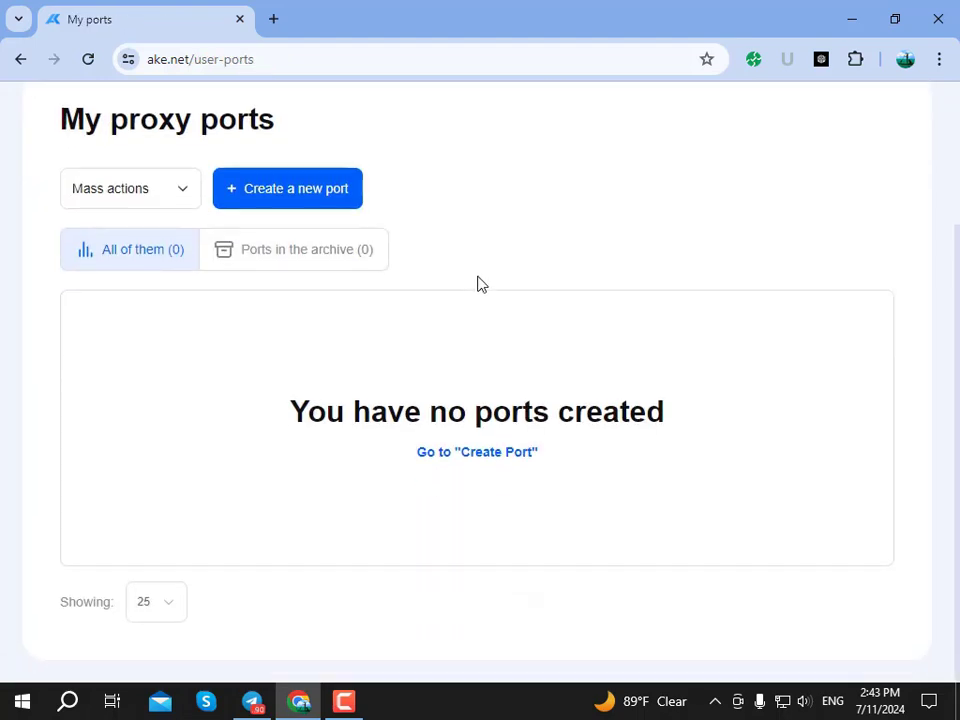
click(283, 257)
click(139, 252)
scroll(560, 268, up, 2)
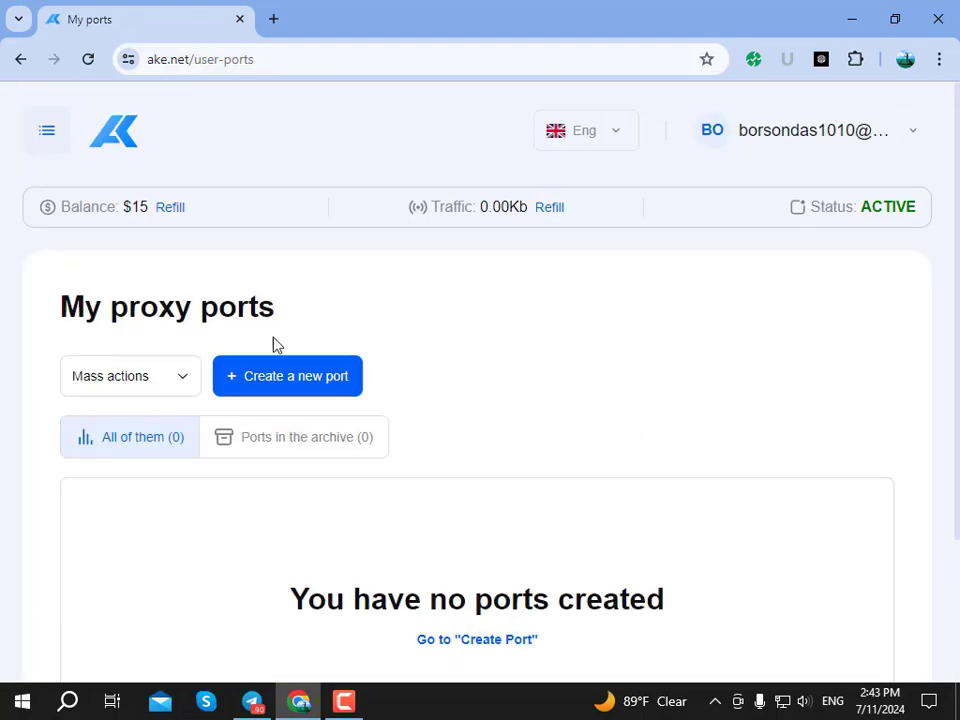
click(181, 385)
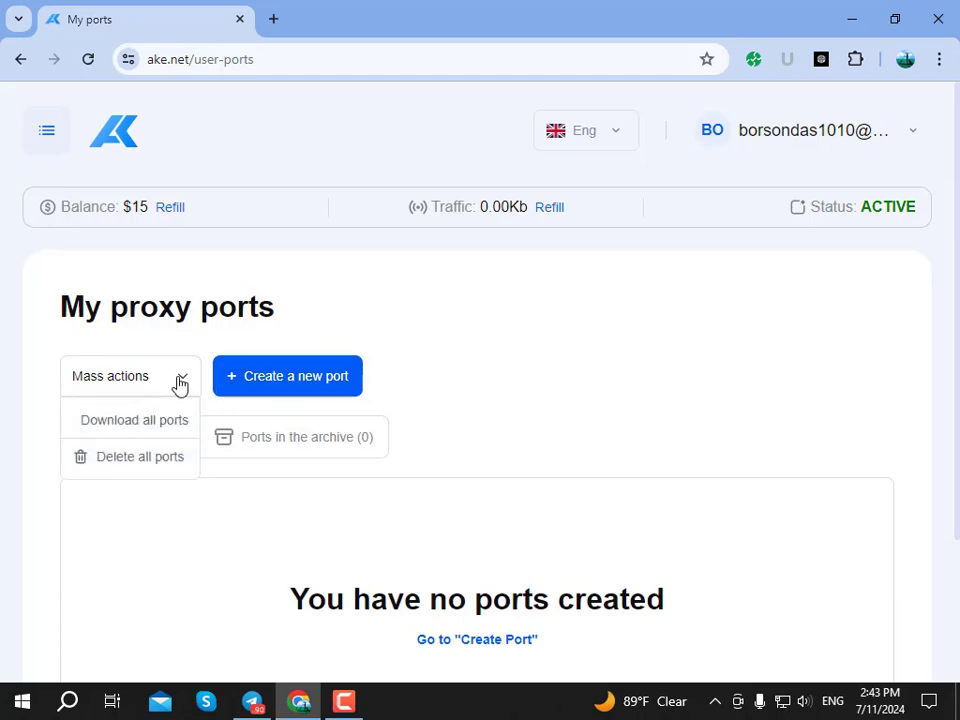
Open the Proxy on the link page and review its configurator, format options and proxy URL section.
click(34, 133)
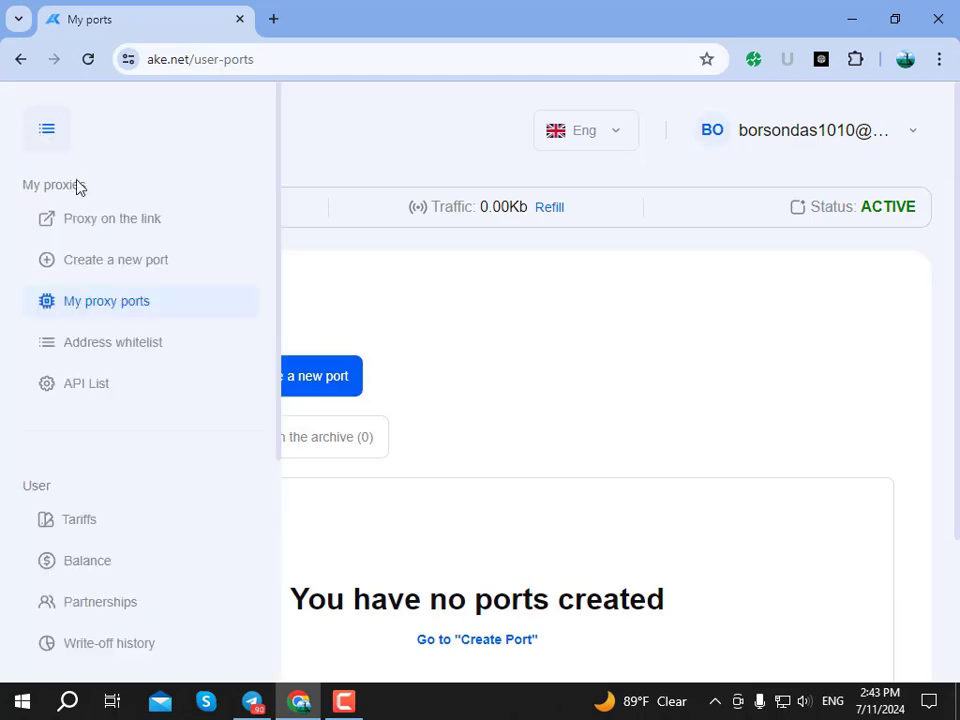
click(111, 216)
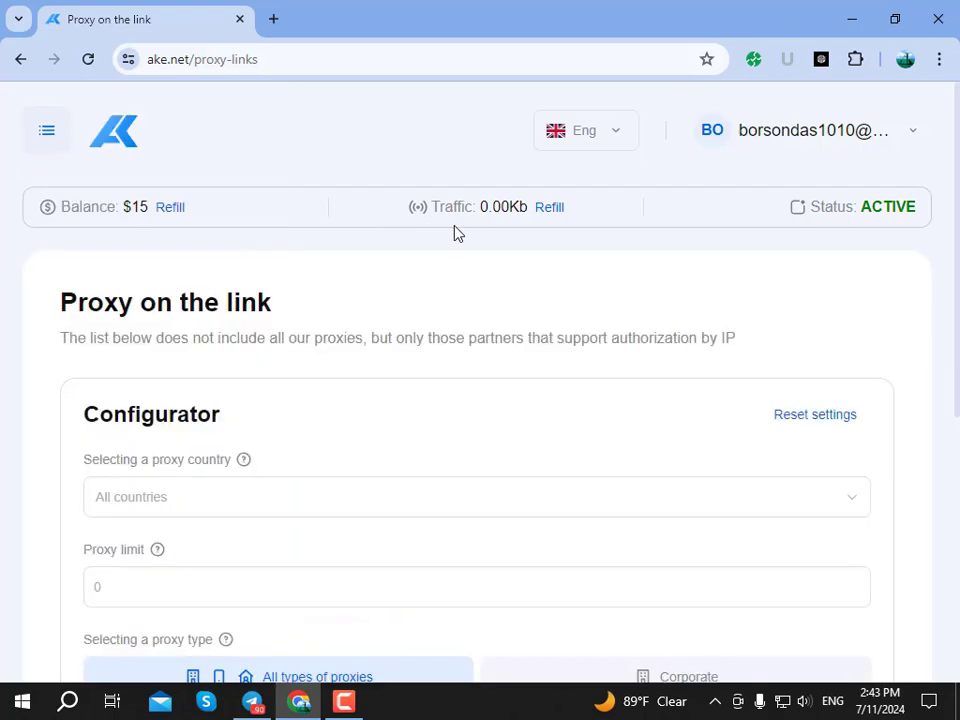
scroll(510, 251, down, 5)
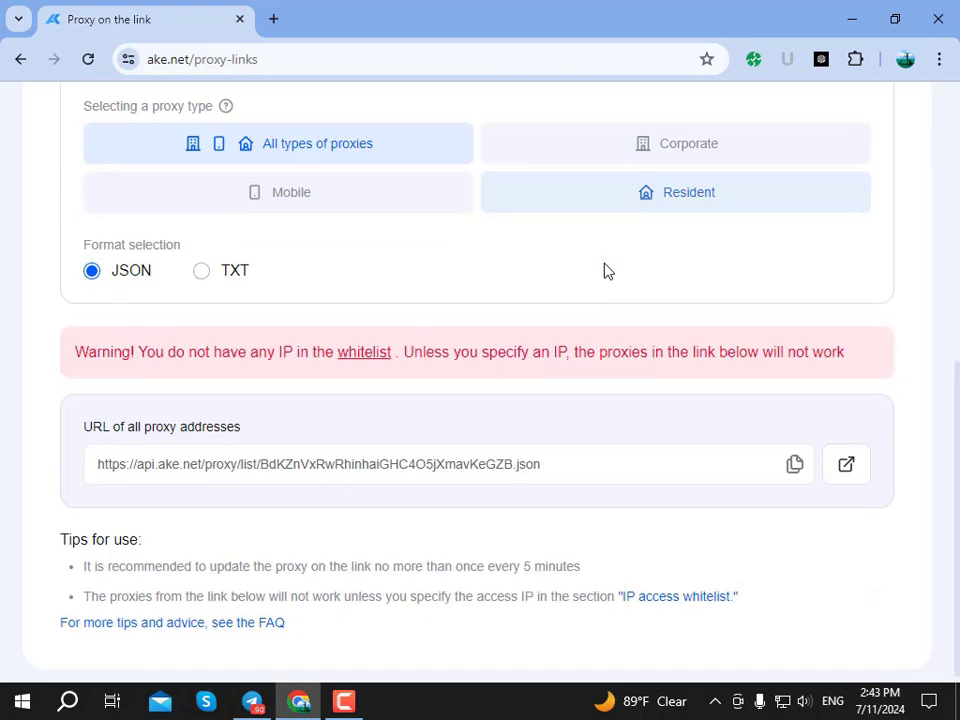
scroll(608, 270, up, 4)
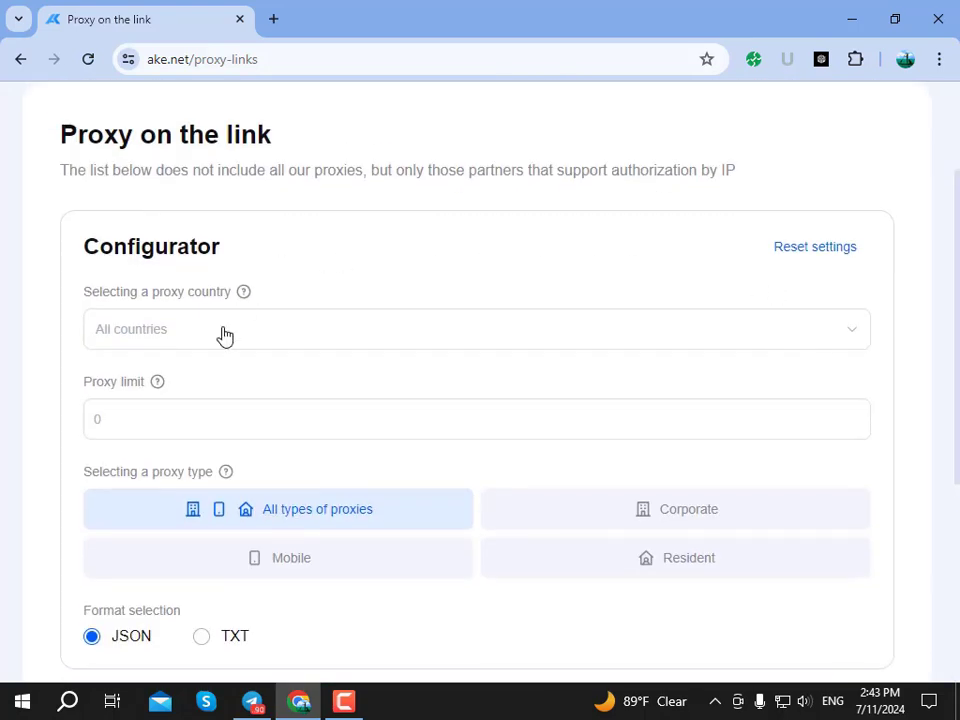
Choose United States as the proxy country in the configurator.
click(804, 338)
click(804, 338)
click(544, 330)
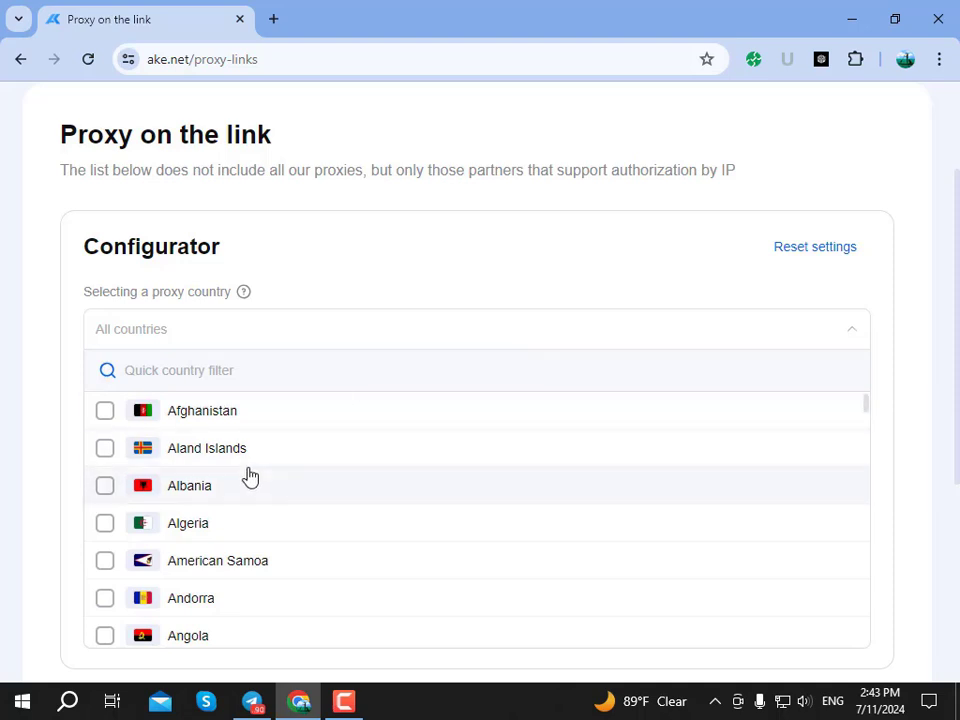
scroll(250, 478, down, 6)
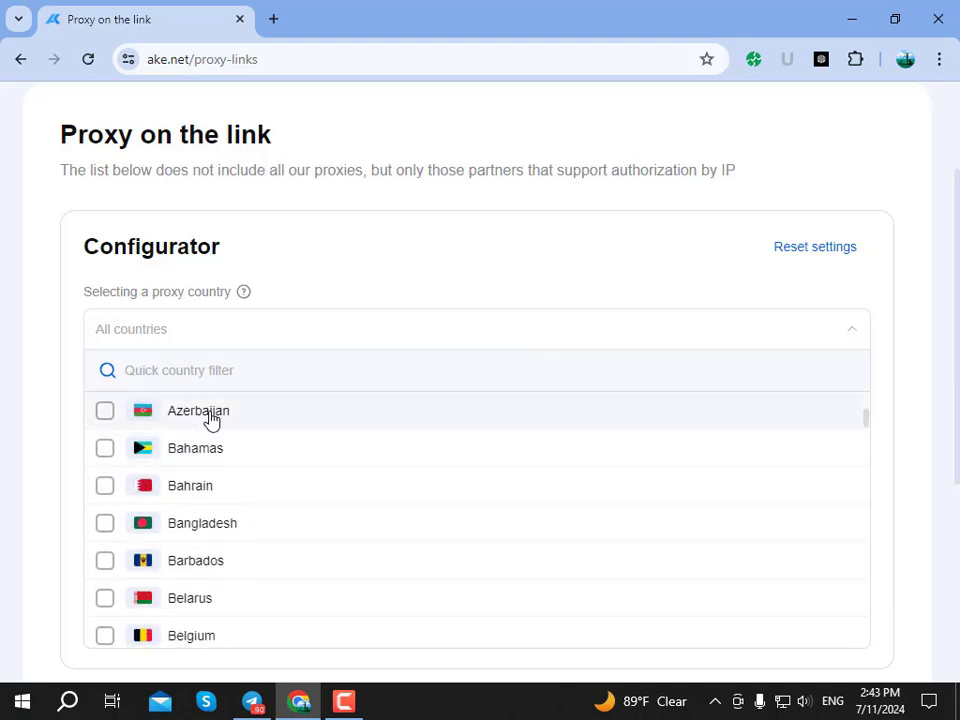
text(u)
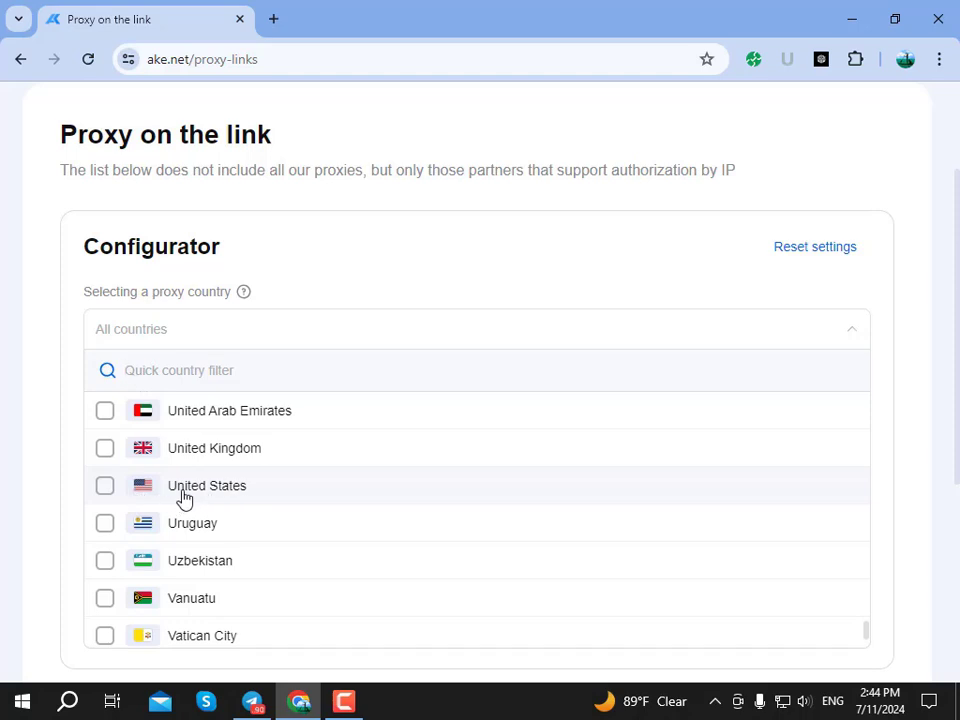
click(187, 496)
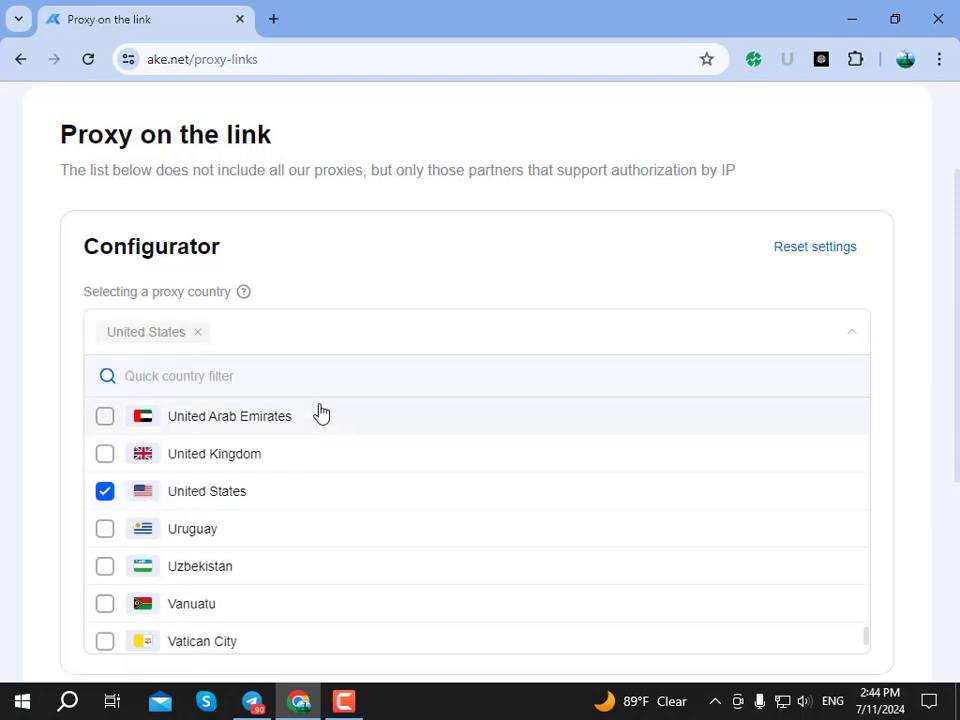
click(356, 347)
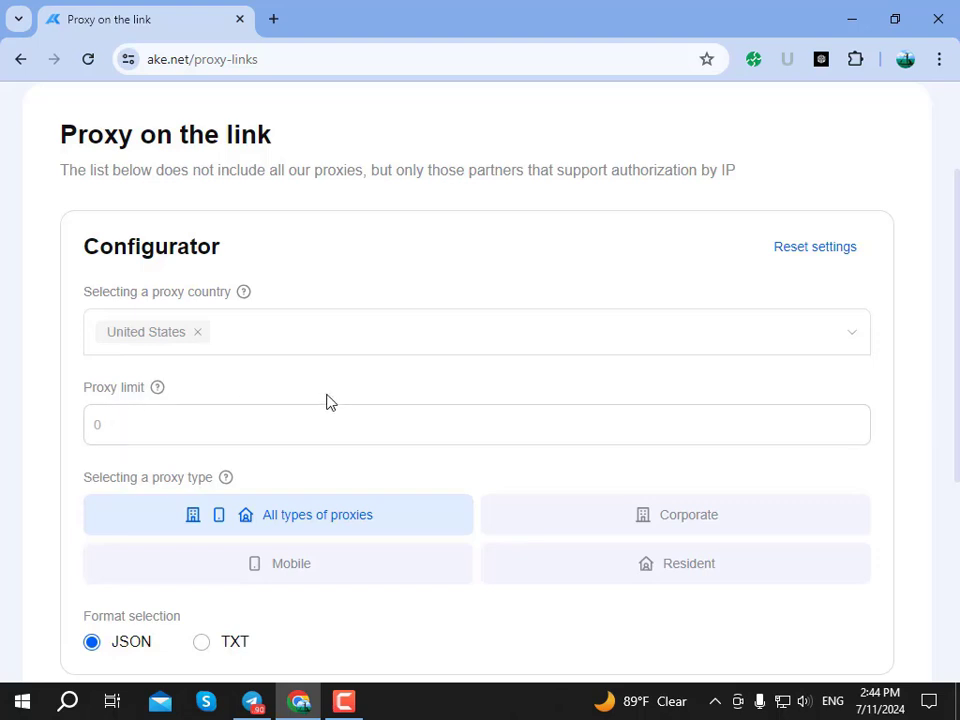
Set the proxy limit to 1 and check the generated URL of all proxy addresses.
scroll(290, 385, down, 1)
click(228, 329)
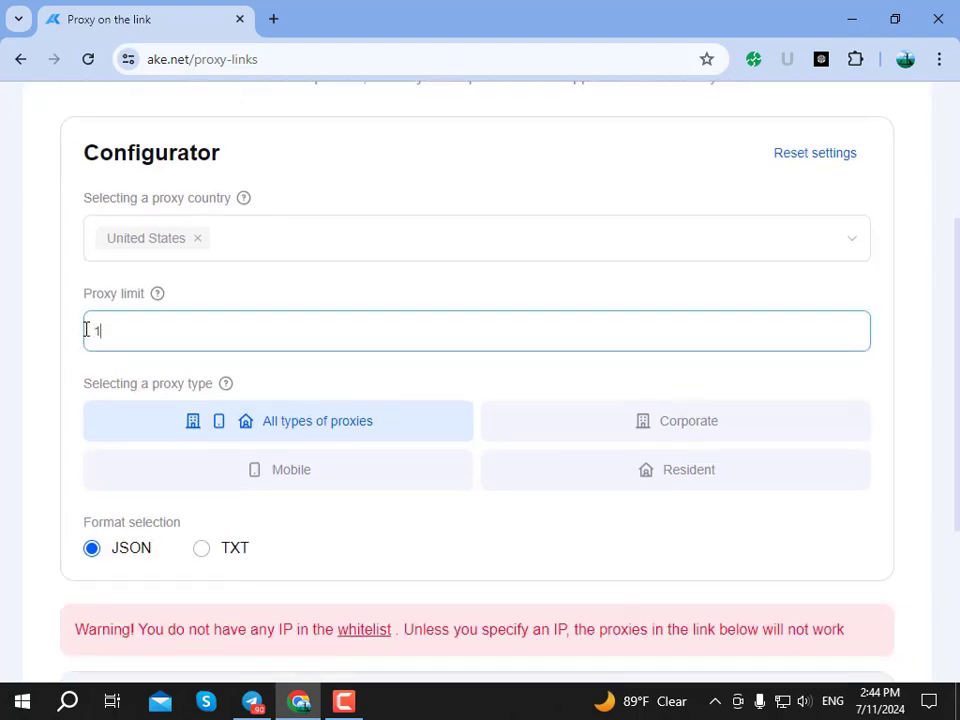
text(1)
scroll(350, 342, down, 3)
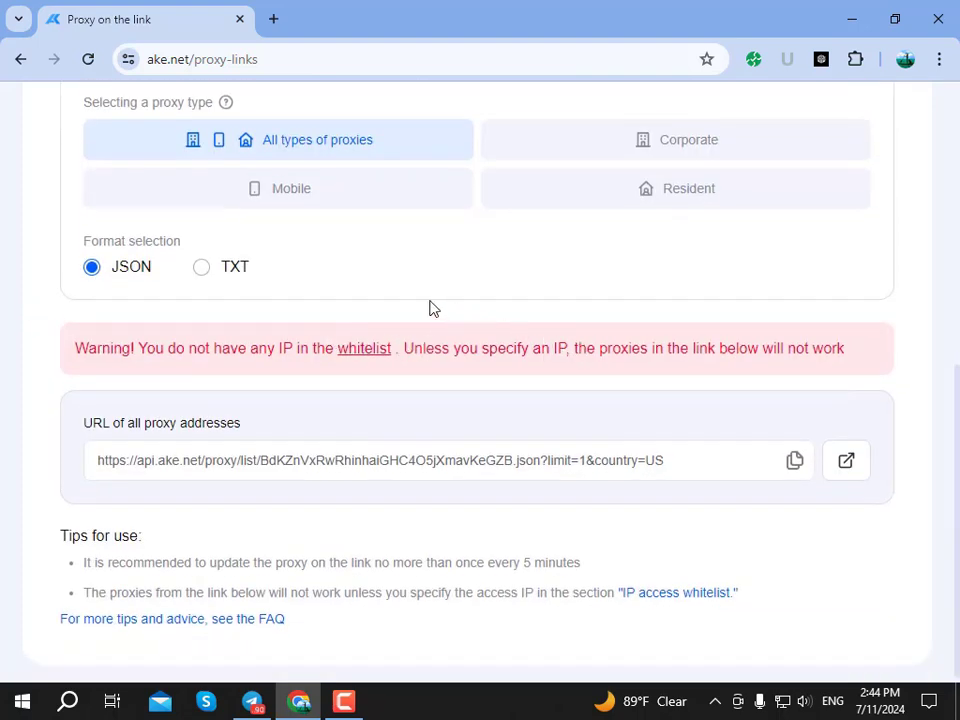
scroll(430, 308, up, 3)
Try the Mobile, Corporate and Resident proxy types and return the selection to All types of proxies.
click(296, 423)
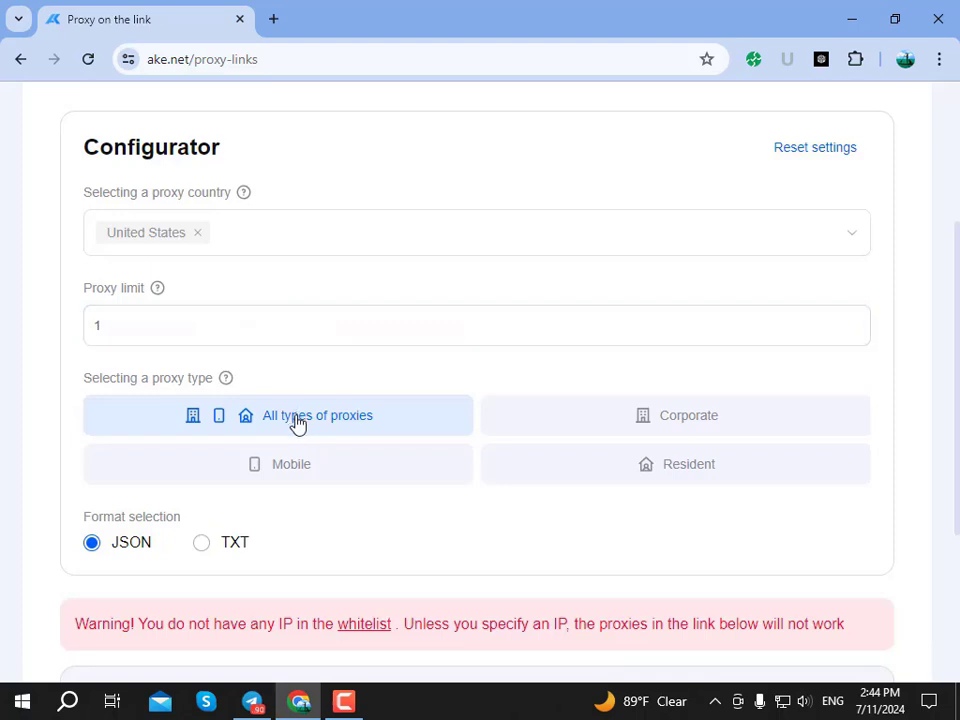
click(298, 466)
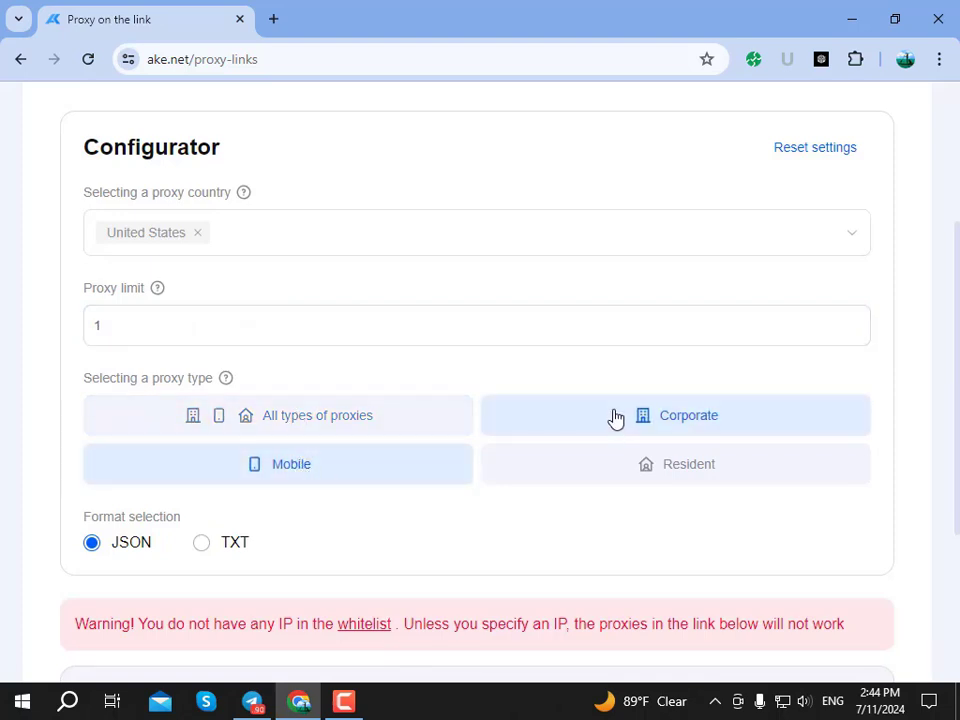
click(621, 470)
click(279, 418)
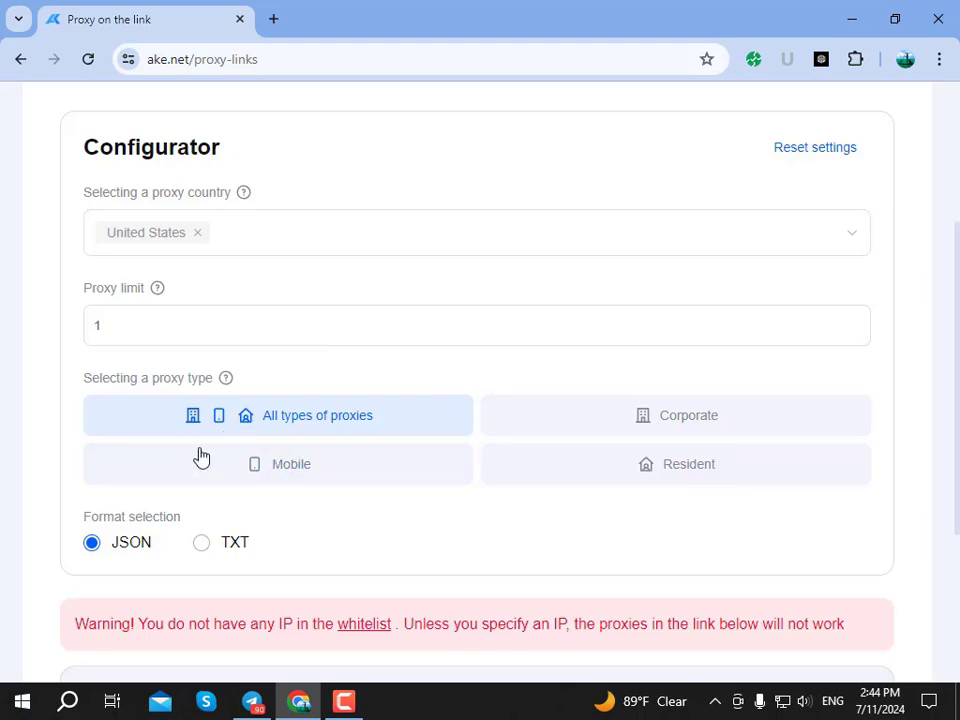
Select the TXT format and open the generated proxy list URL.
scroll(197, 450, down, 3)
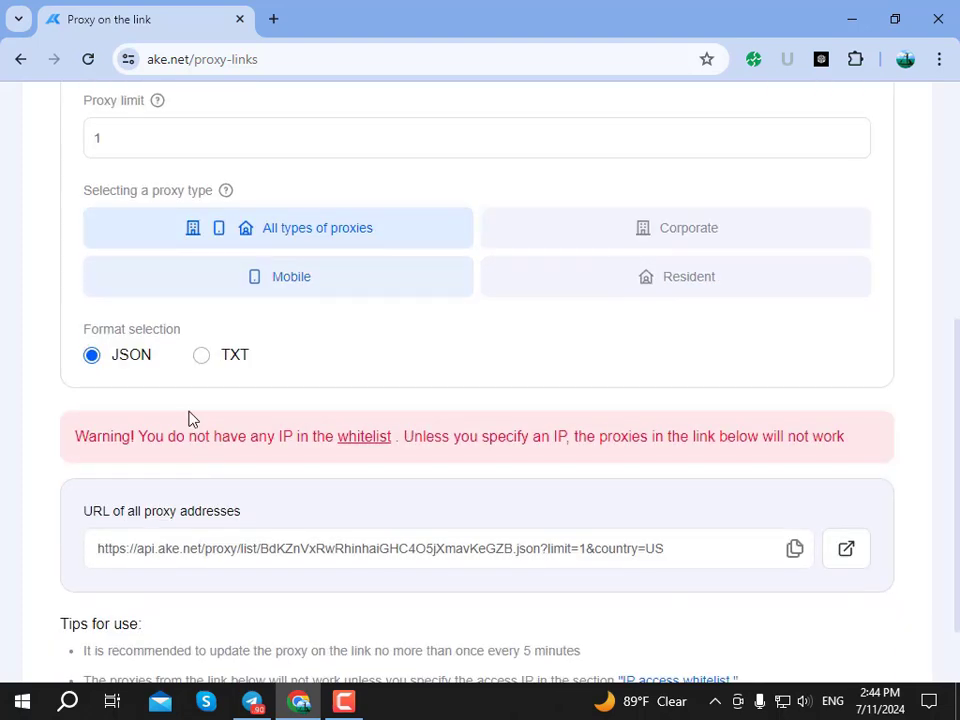
click(203, 358)
scroll(352, 377, down, 2)
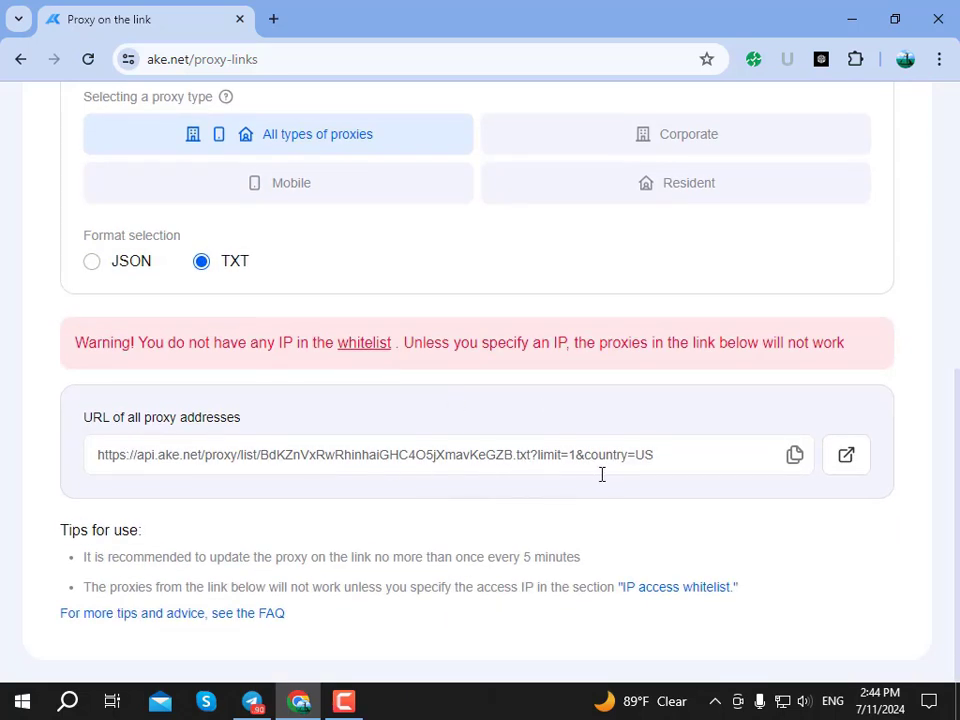
click(845, 457)
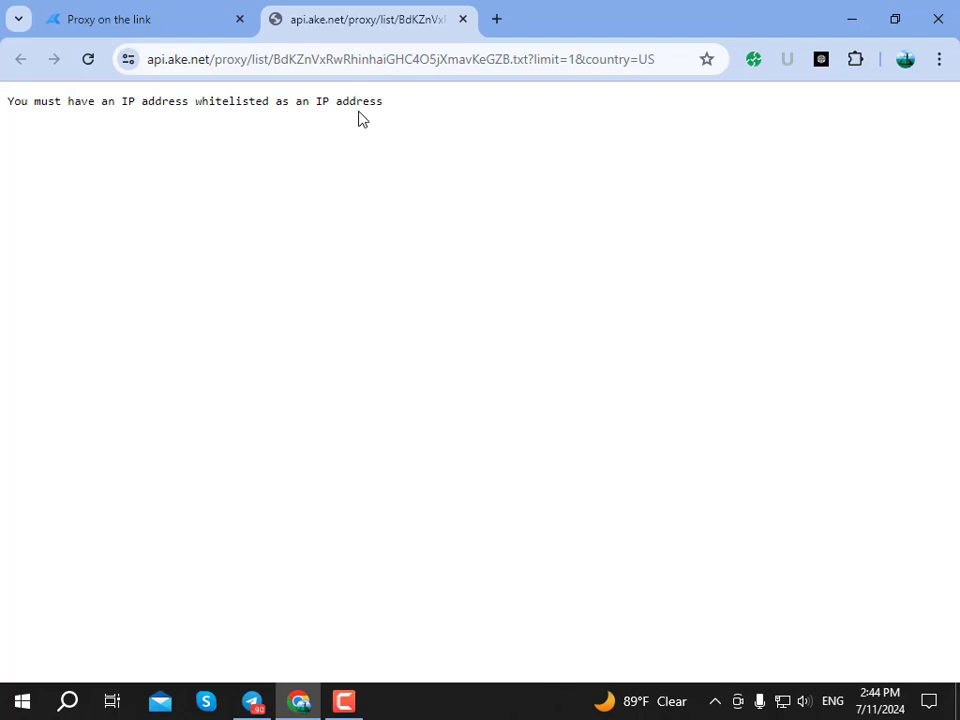
Search Google for "ip address" in a new tab, open whatismyipaddress.com and select the public IPv4 address shown there.
click(497, 20)
text(i)
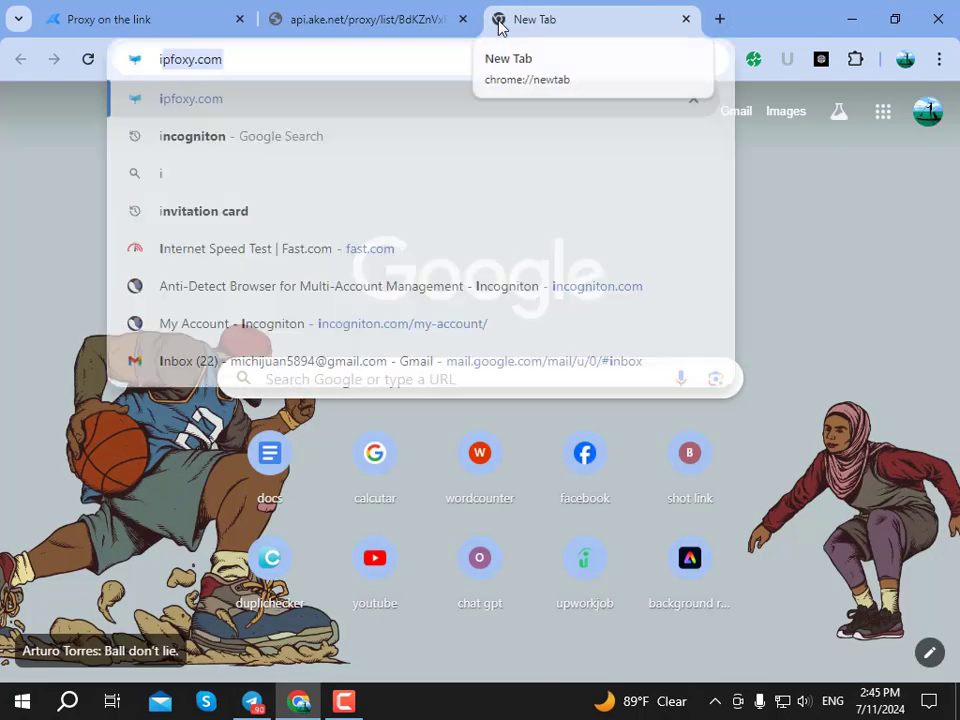
text(p a)
key(Return)
scroll(235, 500, down, 3)
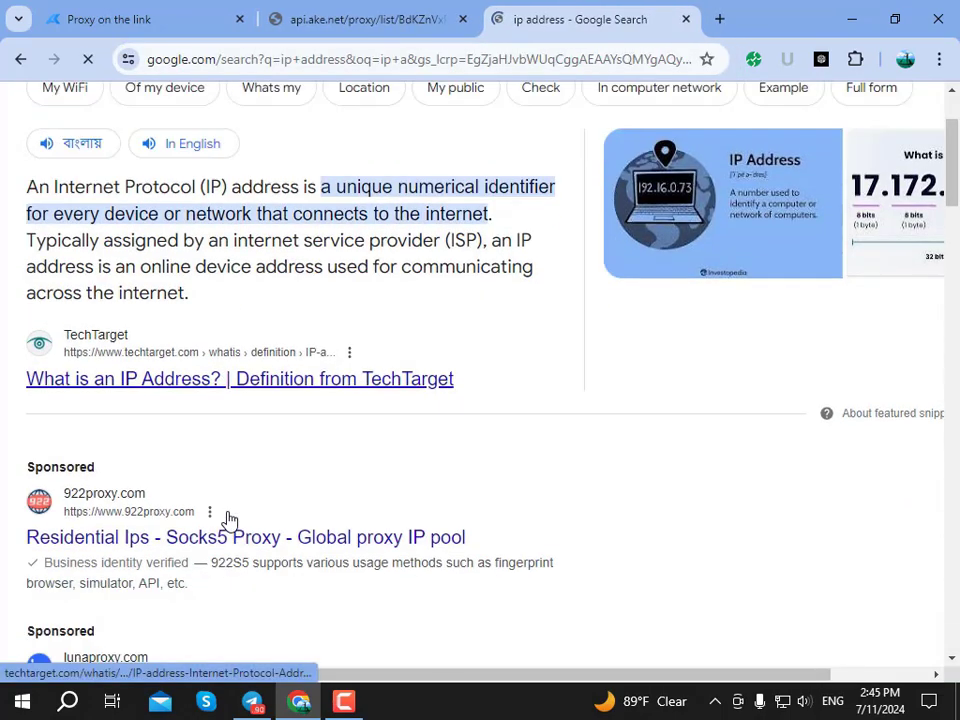
scroll(228, 519, down, 8)
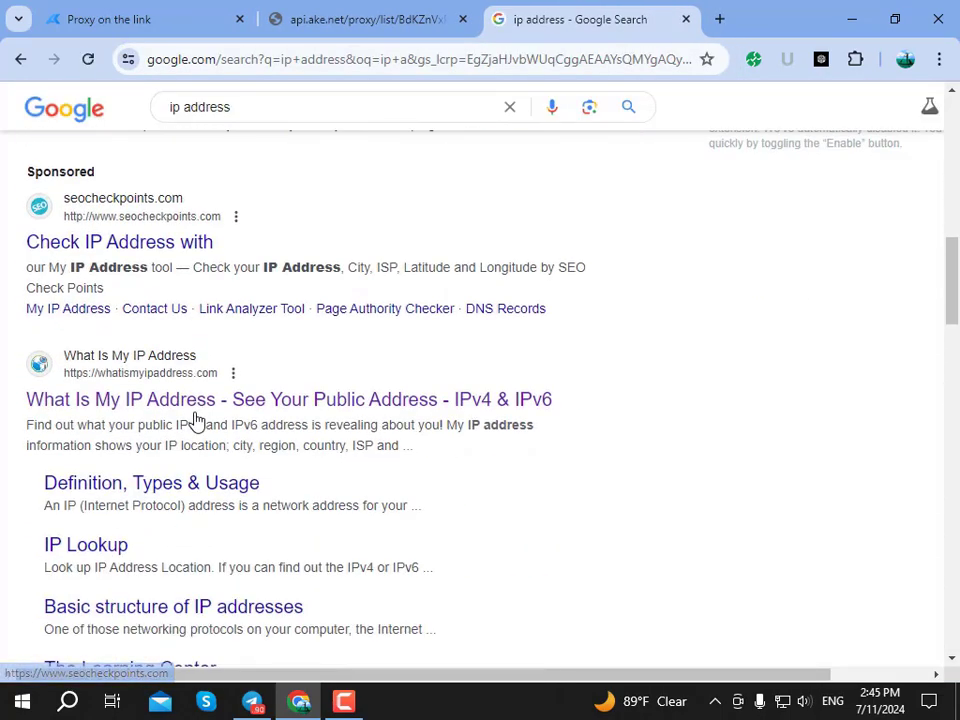
click(193, 394)
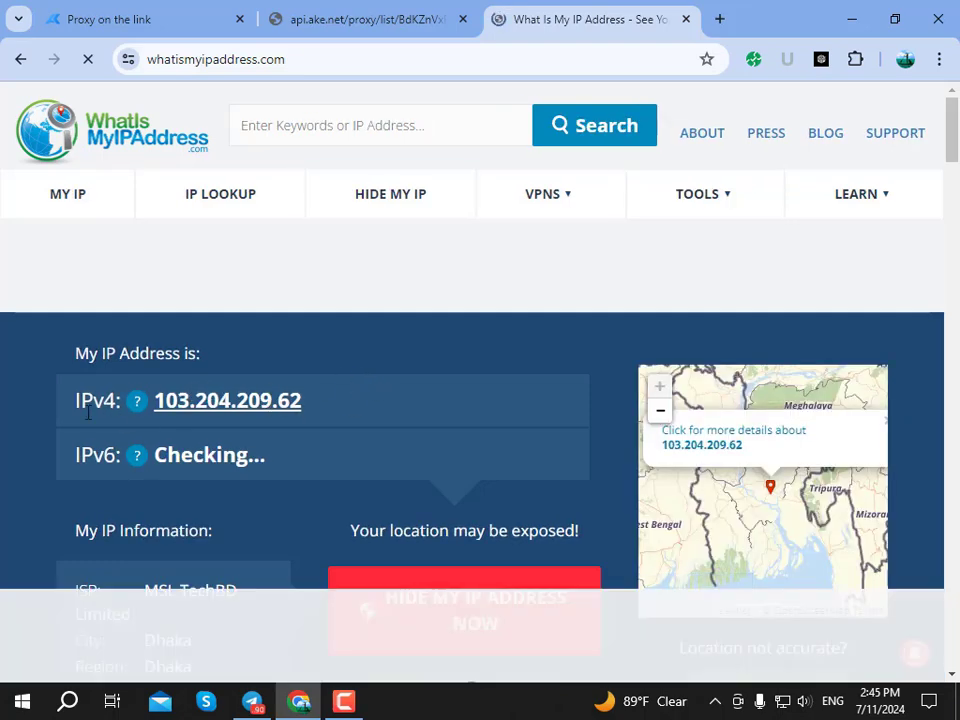
drag(335, 403, 160, 415)
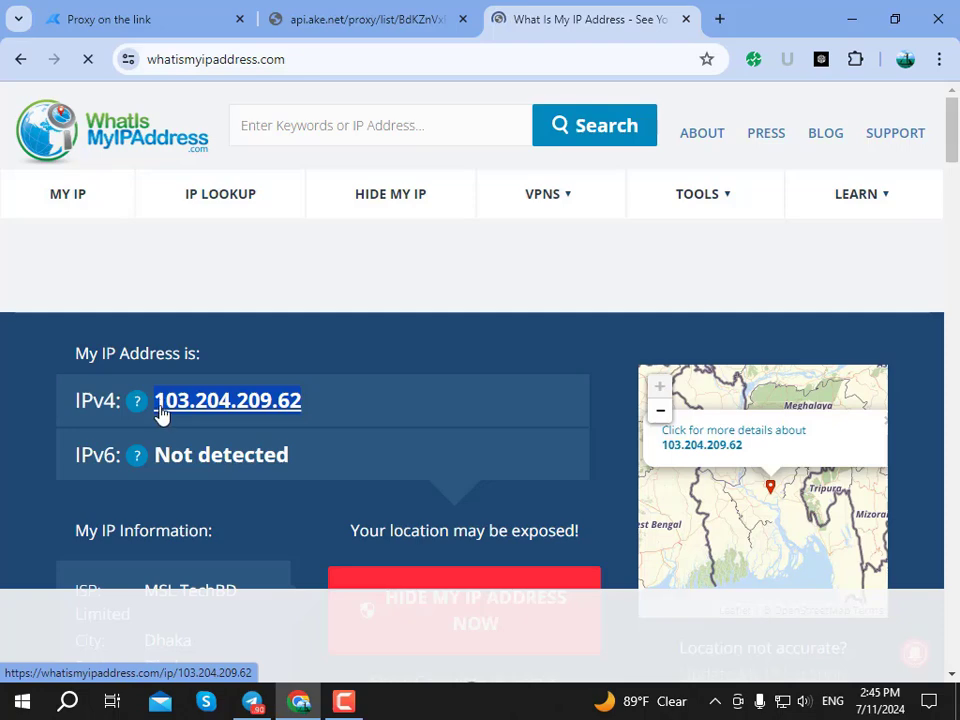
Close the proxy list and IP lookup tabs and open the Address whitelist page on ake.net.
click(462, 19)
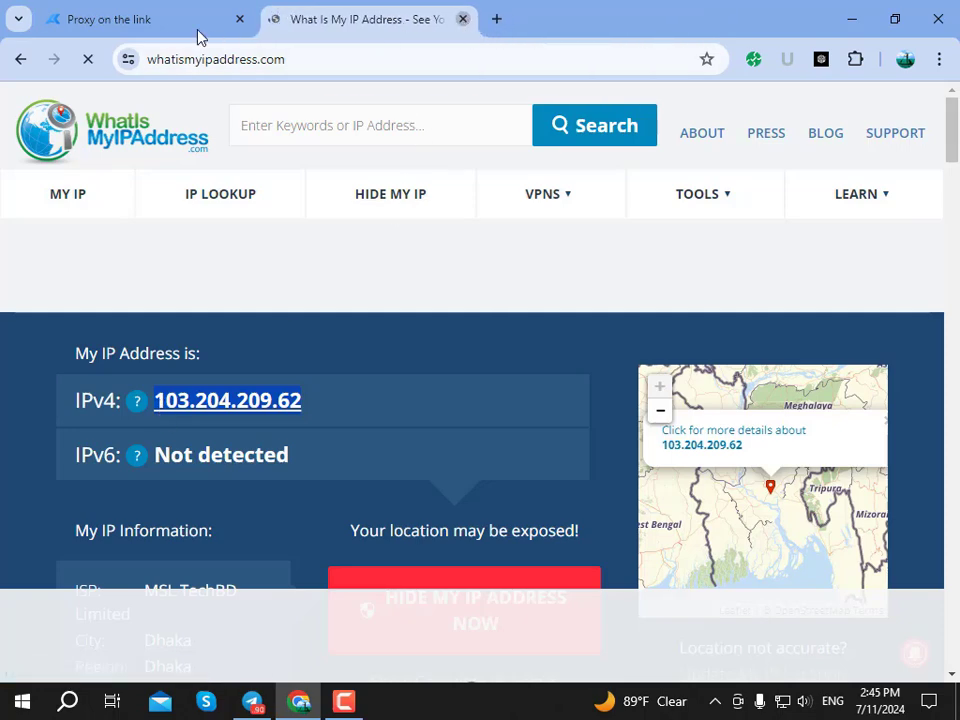
click(463, 19)
scroll(200, 300, up, 6)
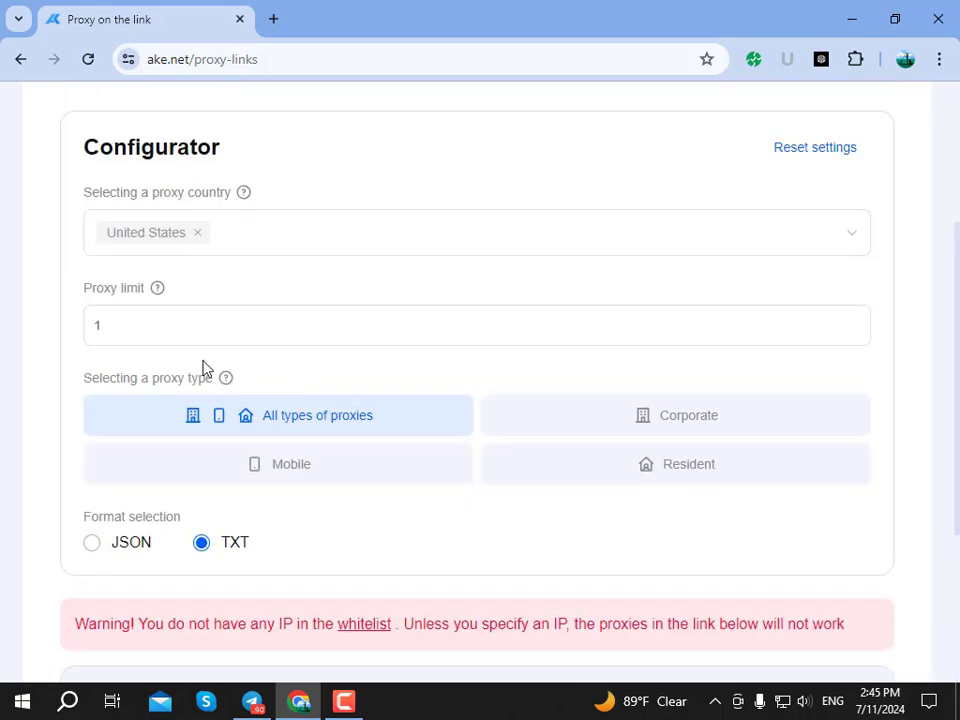
click(45, 134)
click(74, 301)
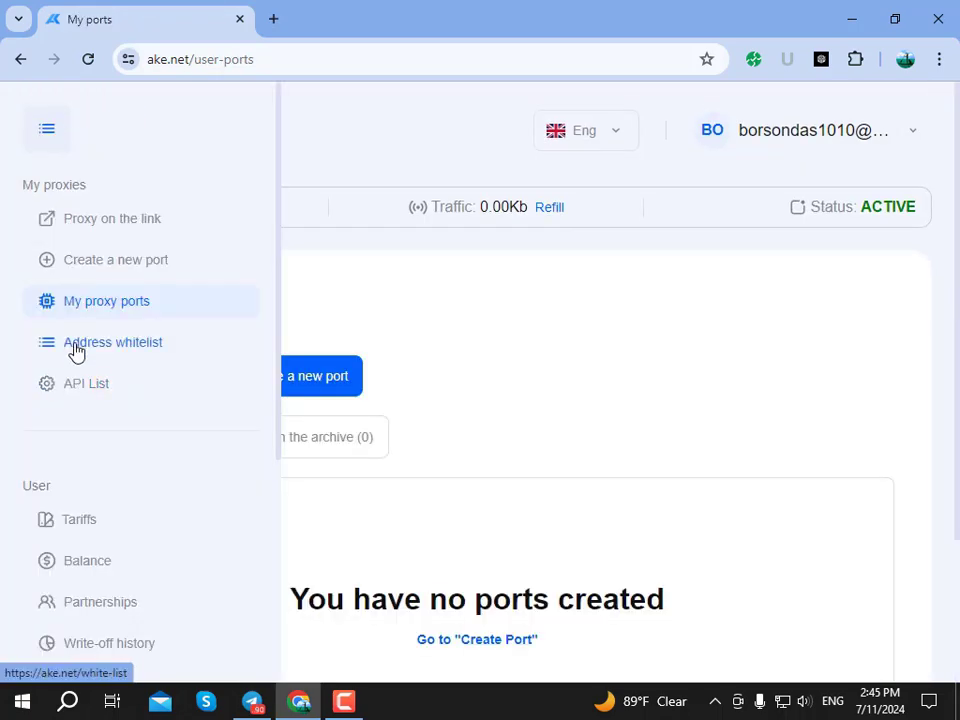
click(137, 349)
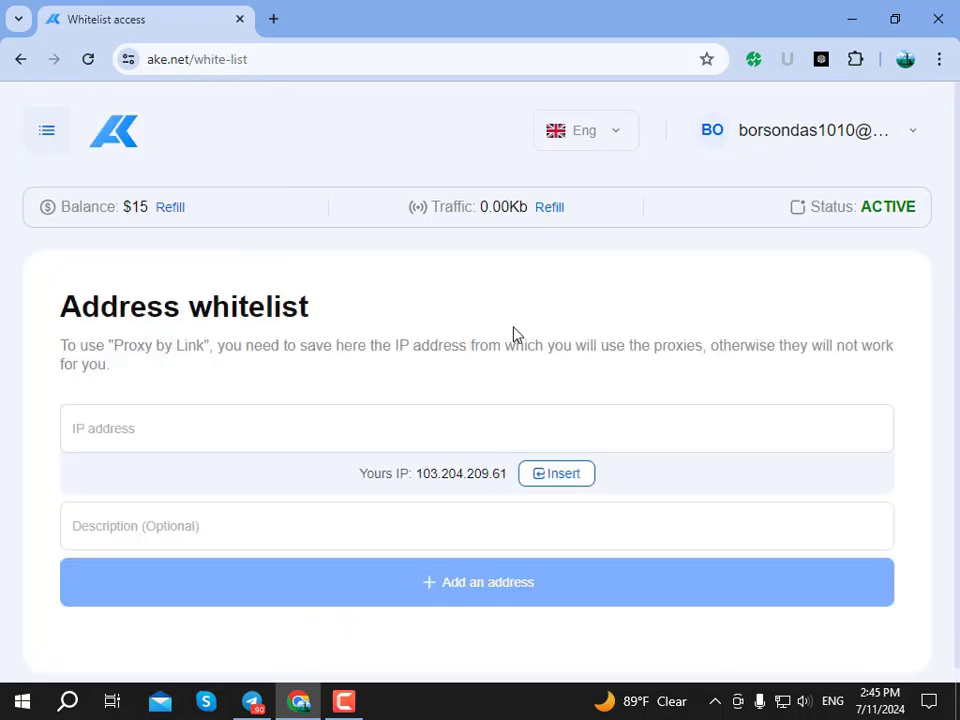
Add the public IPv4 address from the lookup site to the address whitelist and review its entry.
scroll(513, 333, down, 3)
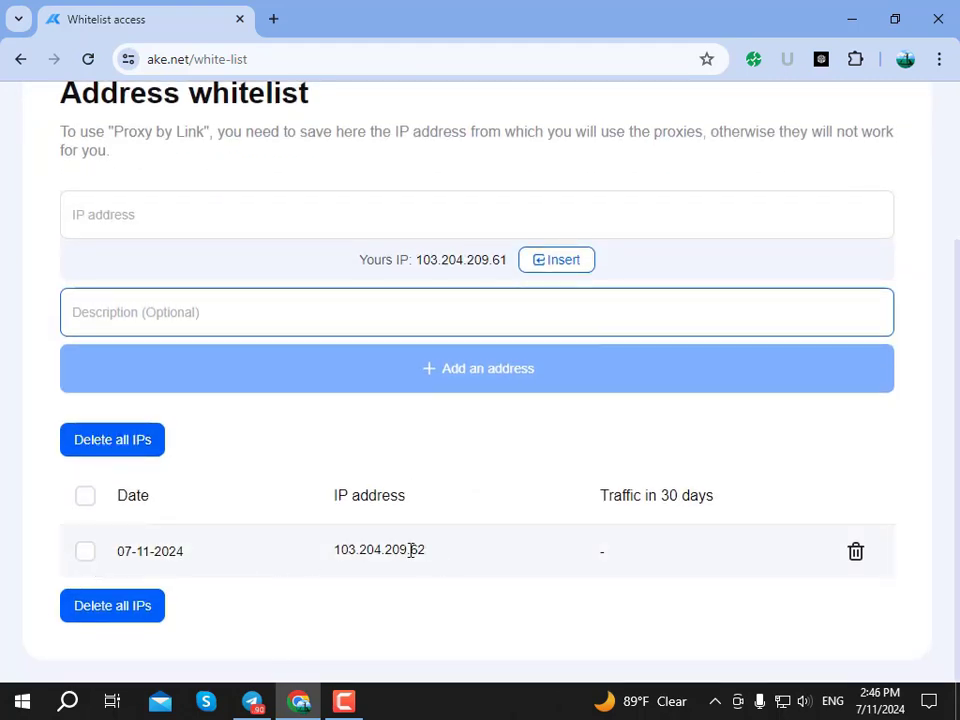
scroll(289, 418, up, 3)
scroll(158, 379, down, 3)
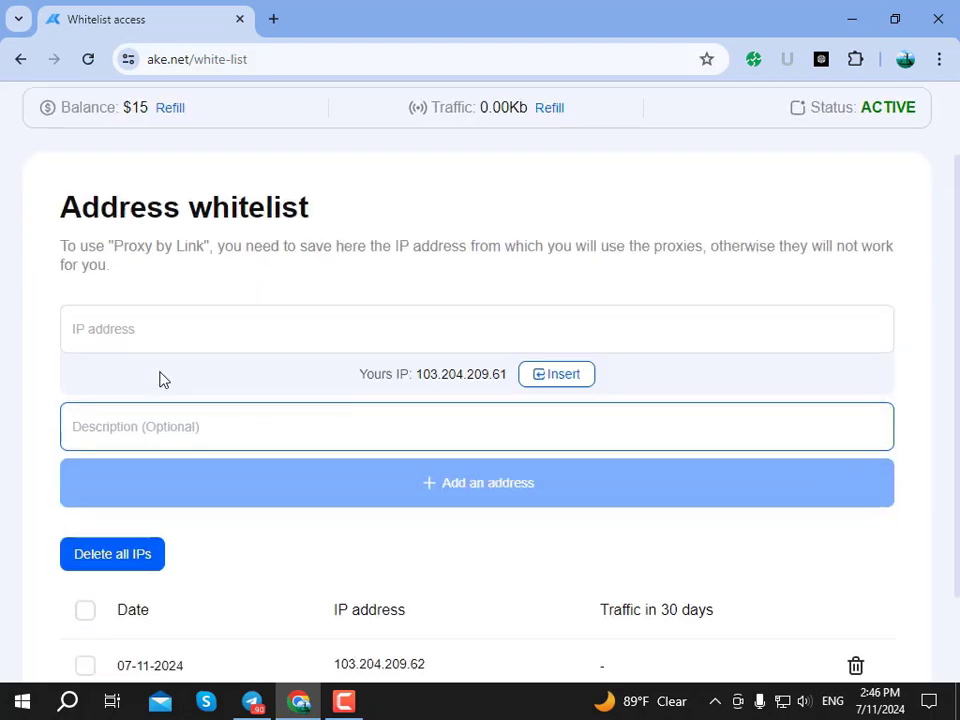
click(162, 242)
scroll(204, 540, down, 1)
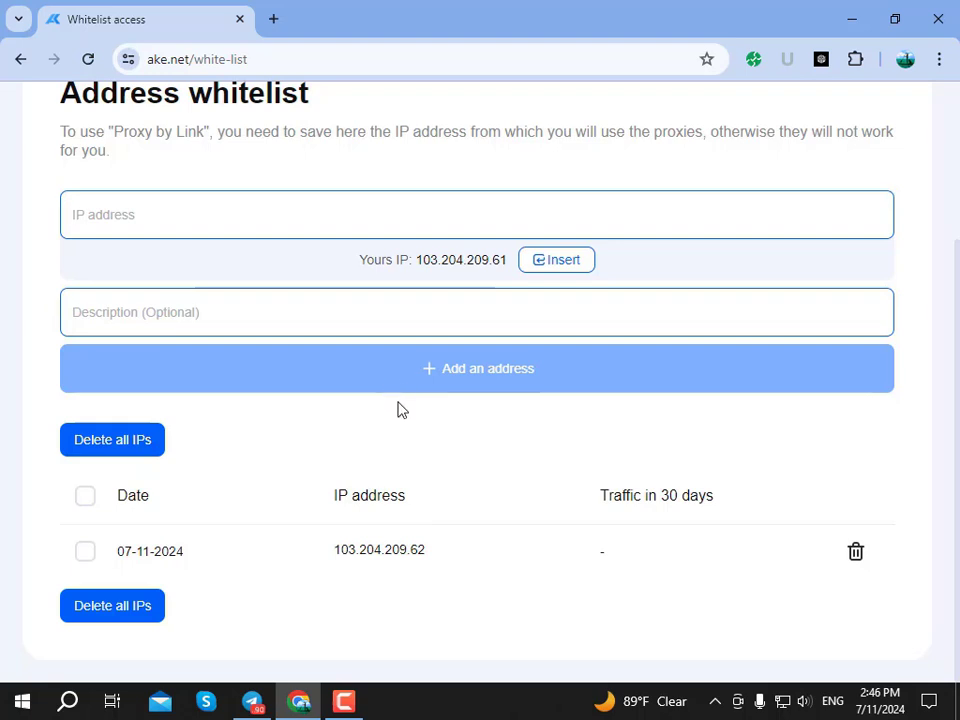
scroll(401, 409, up, 3)
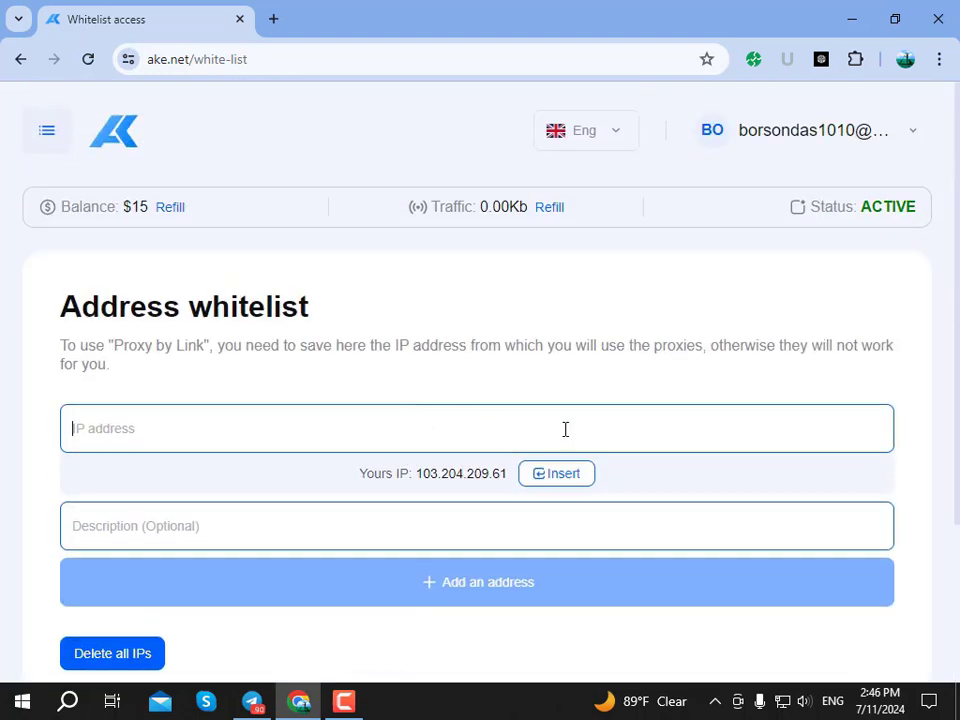
Open the My proxy ports page and view both the archived ports and the full port list.
click(47, 138)
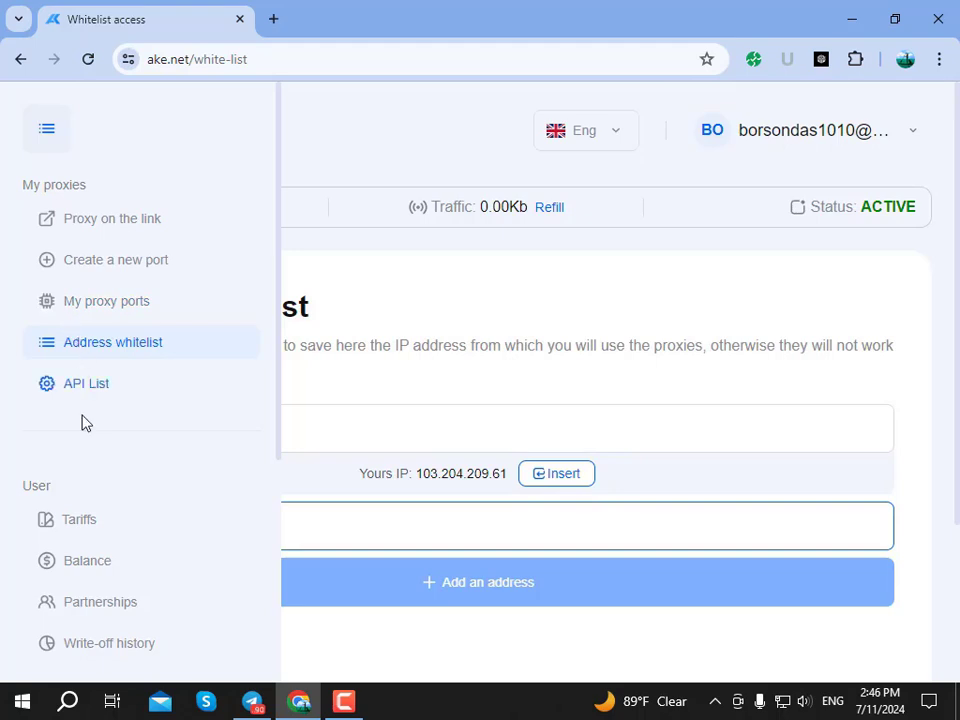
click(133, 314)
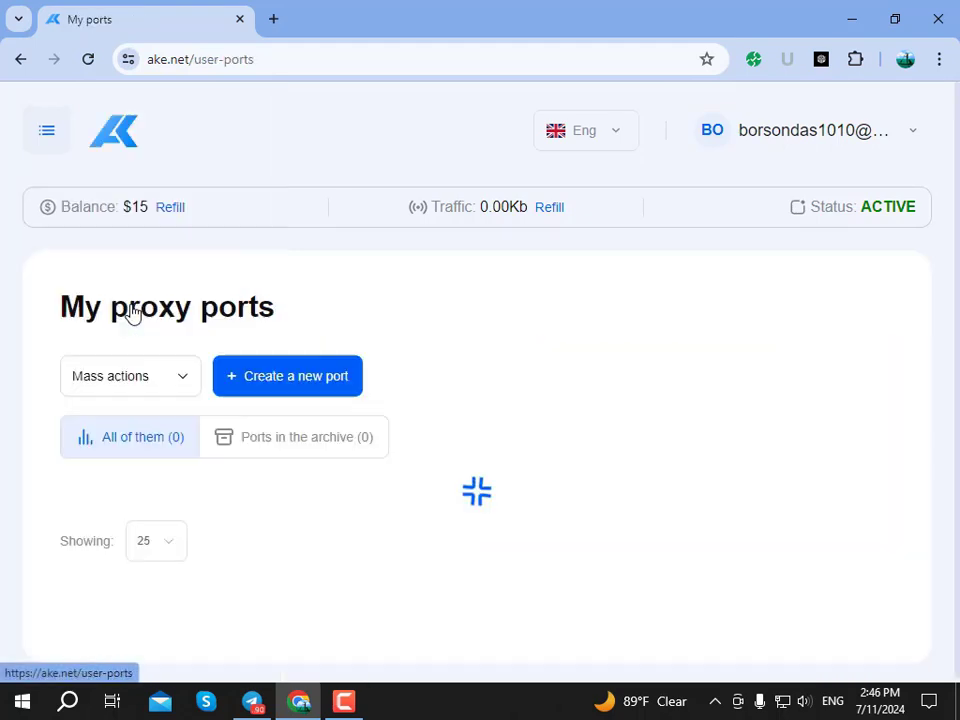
click(253, 452)
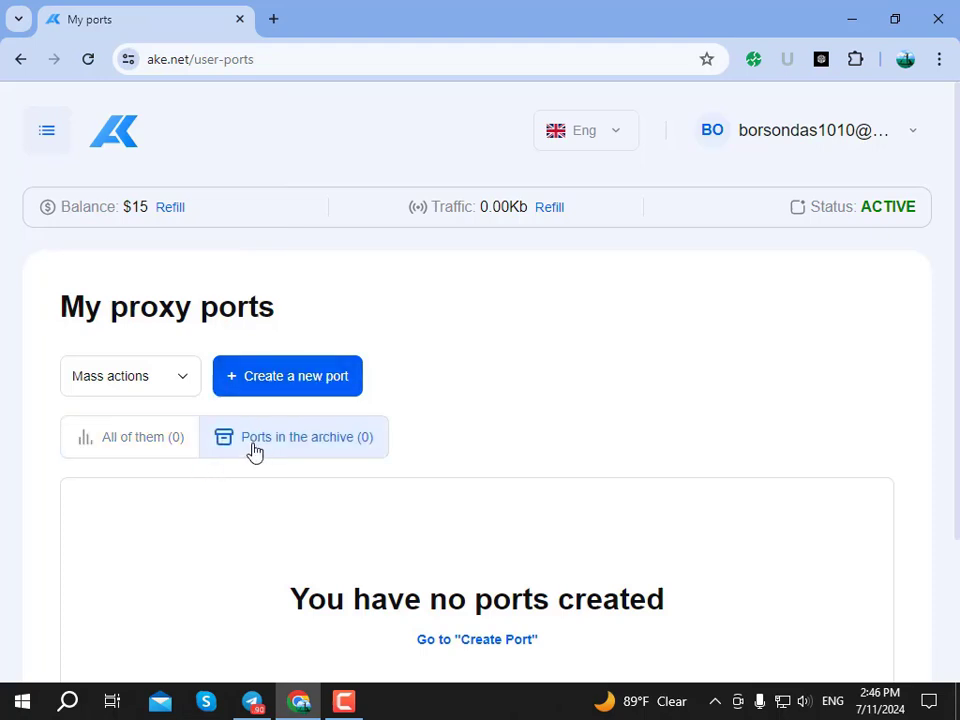
click(146, 441)
scroll(418, 369, down, 2)
scroll(198, 257, up, 2)
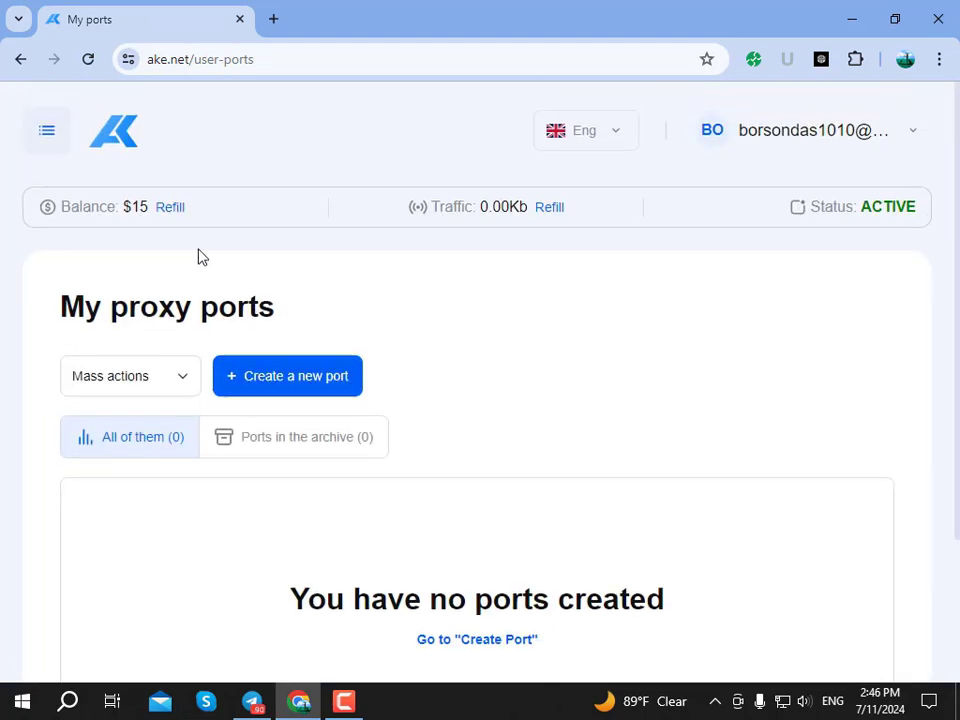
Open the Create a new port page and review the proxy types with their prices and descriptions.
click(47, 131)
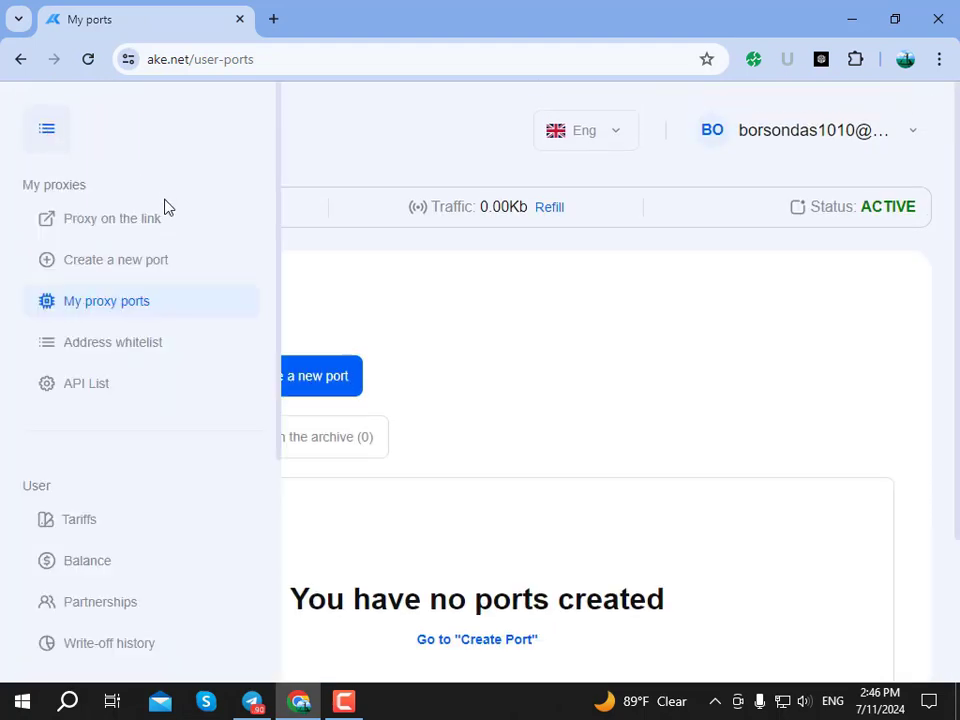
click(130, 268)
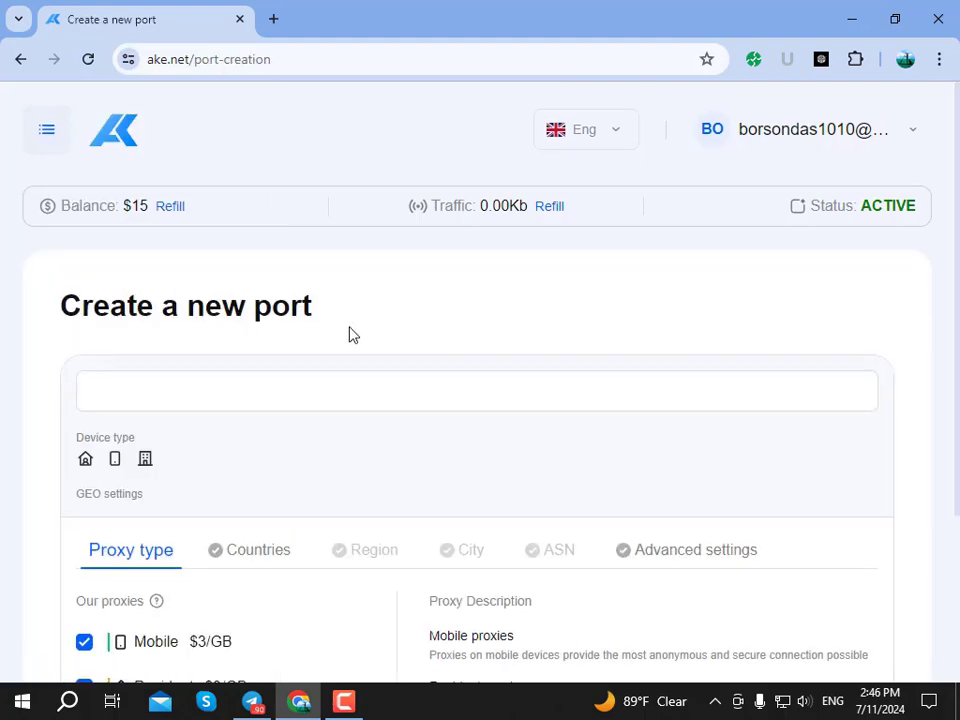
scroll(370, 330, down, 2)
scroll(200, 392, up, 3)
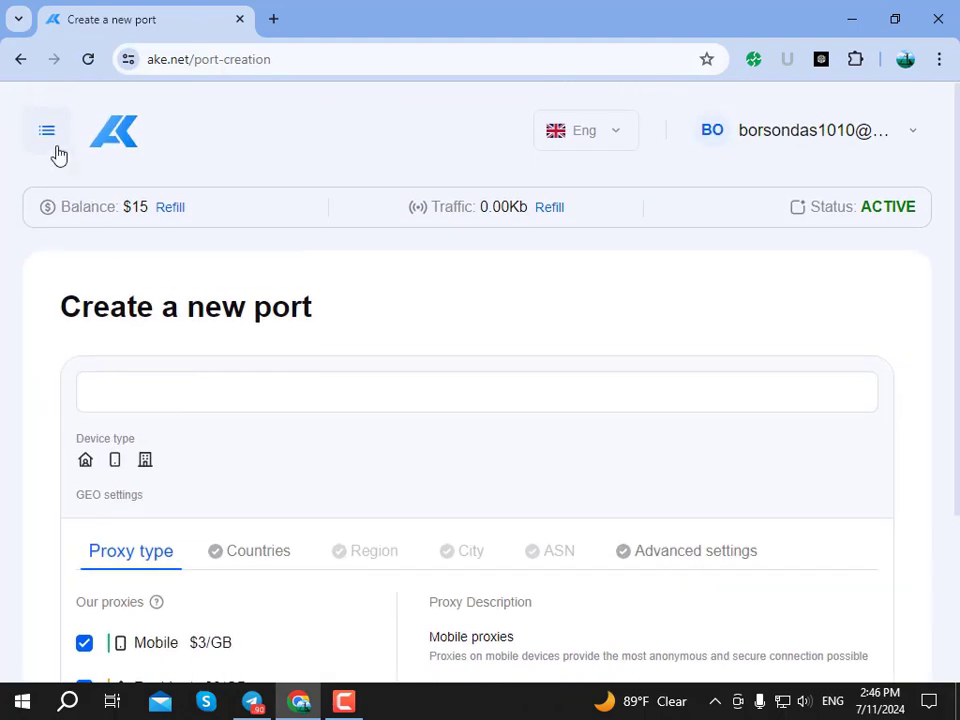
click(47, 131)
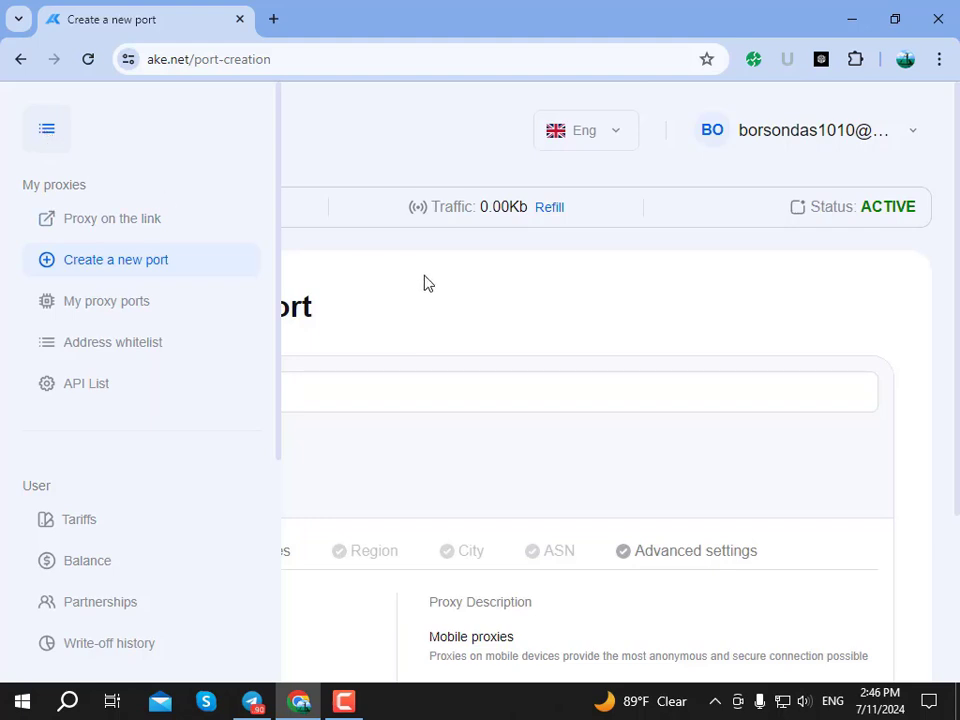
click(46, 129)
scroll(373, 319, down, 2)
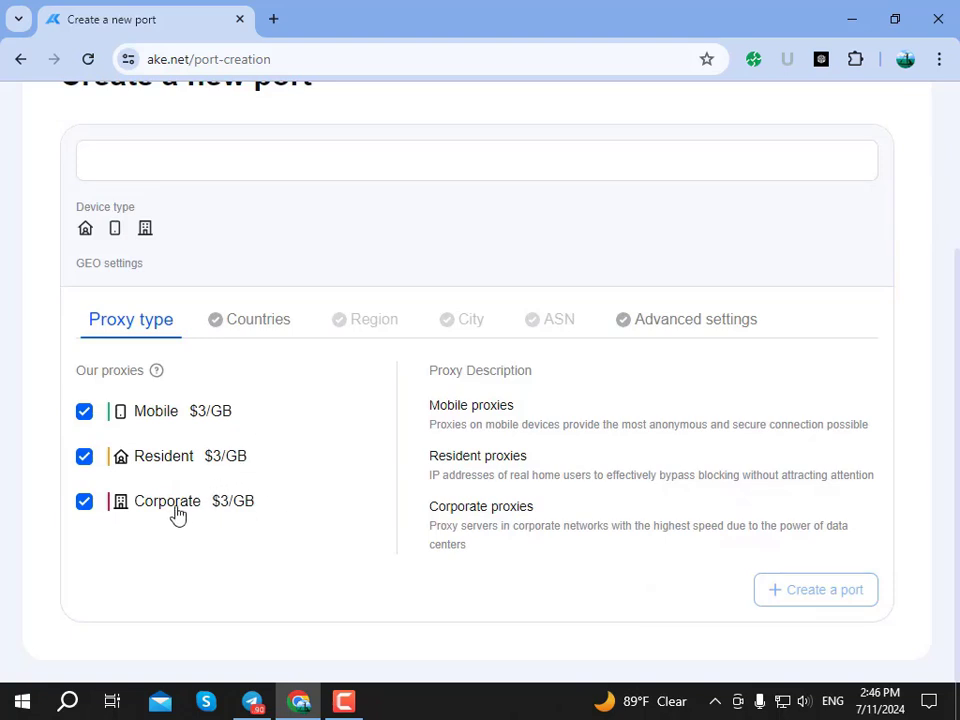
Review the countries available for a new port, including the full country list, and return to the proxy types.
click(240, 325)
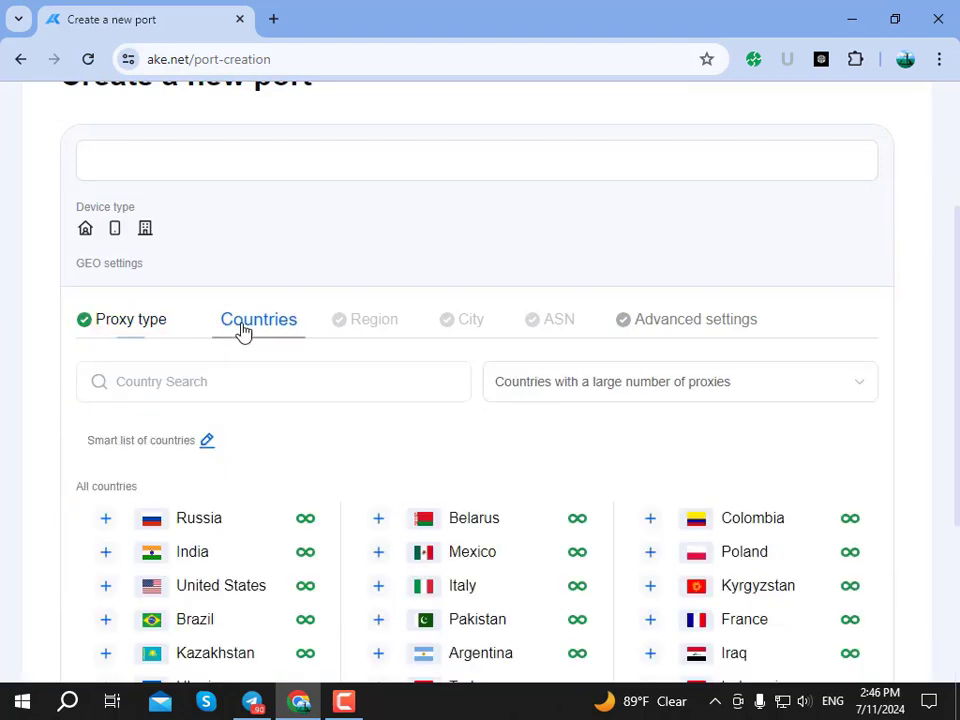
scroll(225, 343, down, 1)
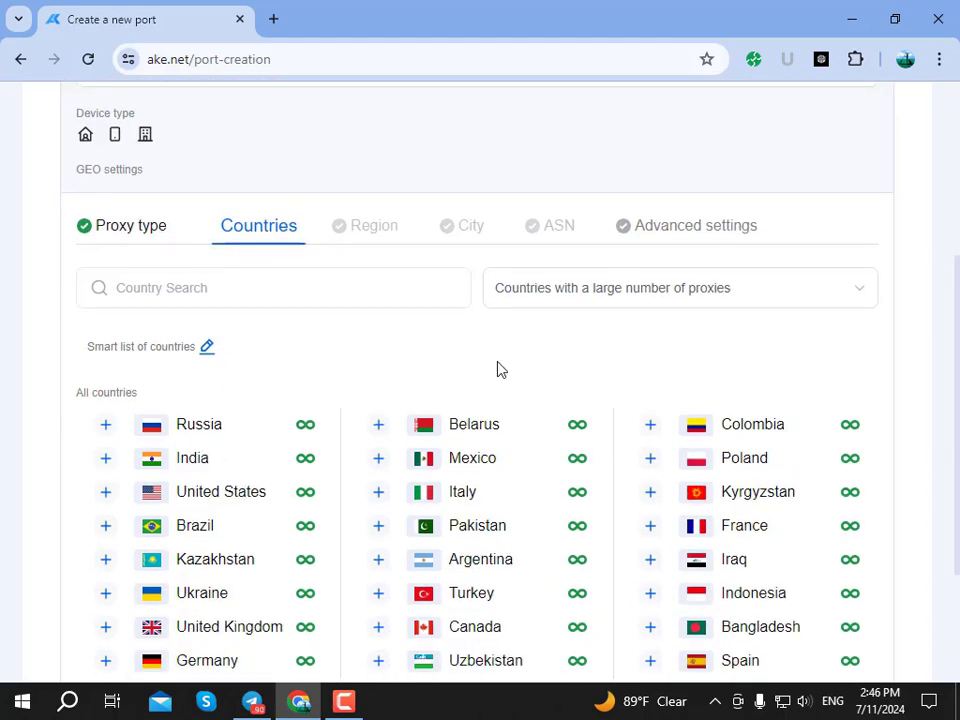
scroll(560, 380, down, 2)
scroll(472, 358, up, 2)
scroll(472, 358, up, 2)
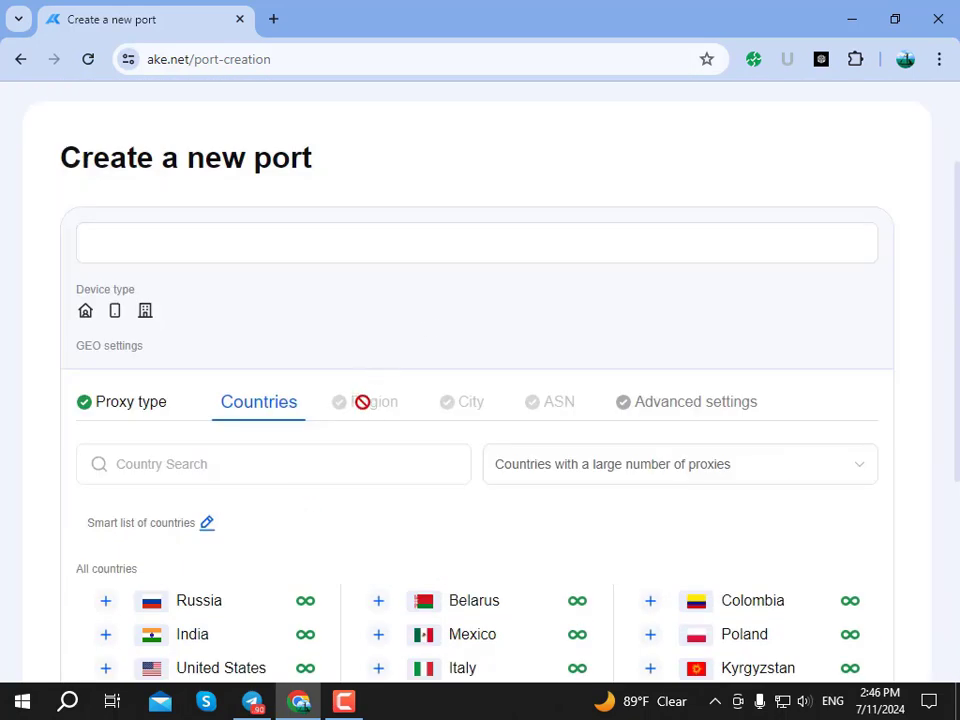
click(150, 401)
scroll(298, 317, down, 1)
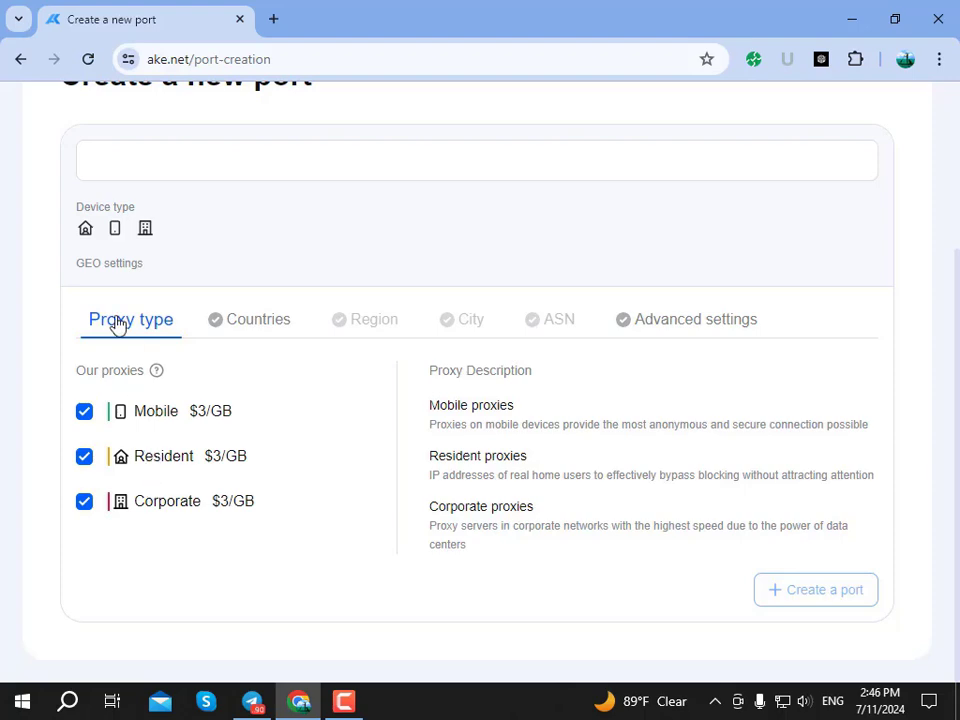
scroll(147, 305, up, 3)
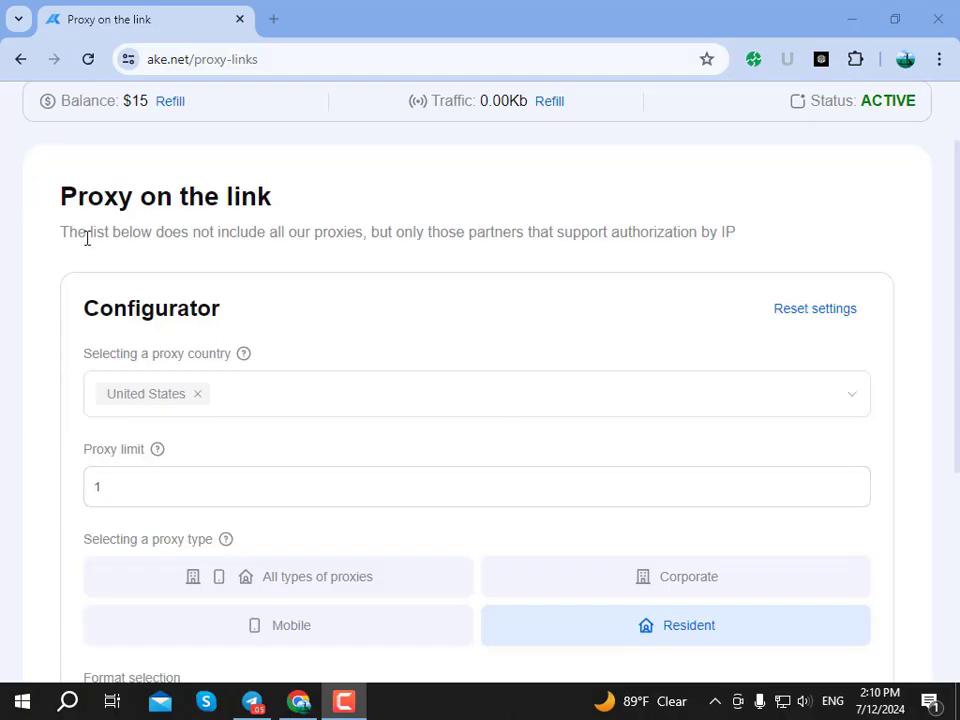
Go from Proxy on the link to the My proxy ports page and start creating a new port.
scroll(87, 238, up, 1)
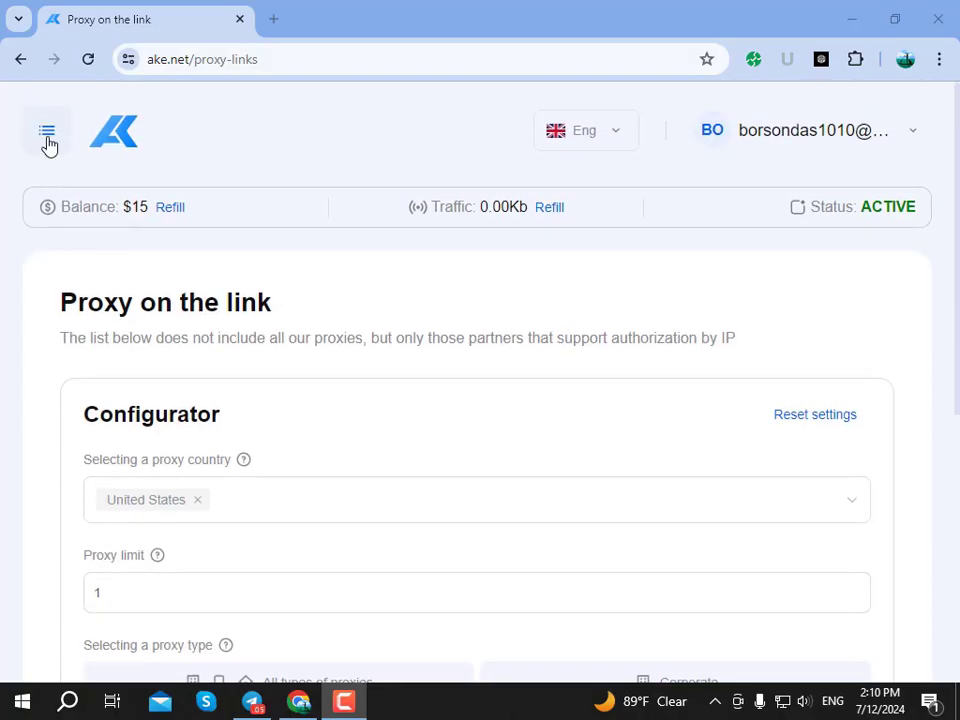
click(50, 140)
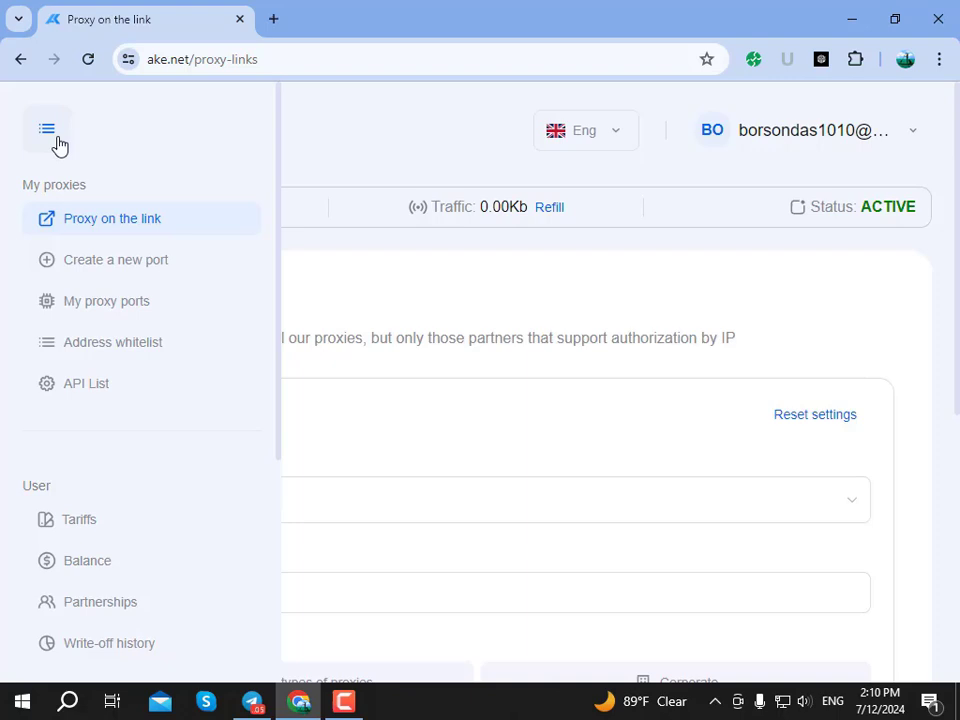
click(93, 318)
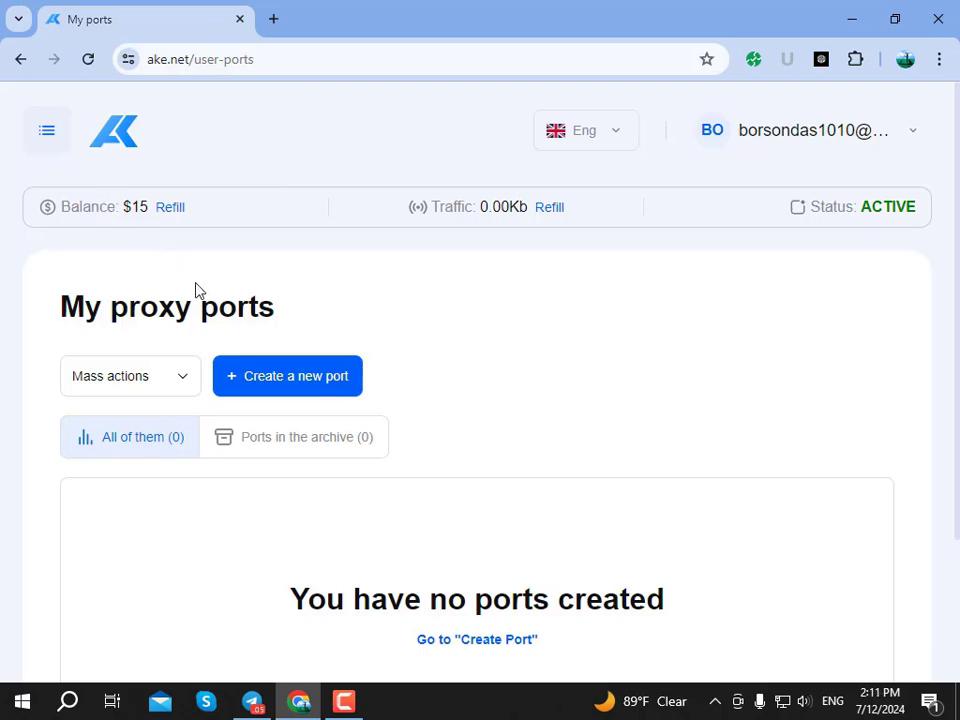
scroll(229, 320, down, 2)
scroll(245, 320, up, 1)
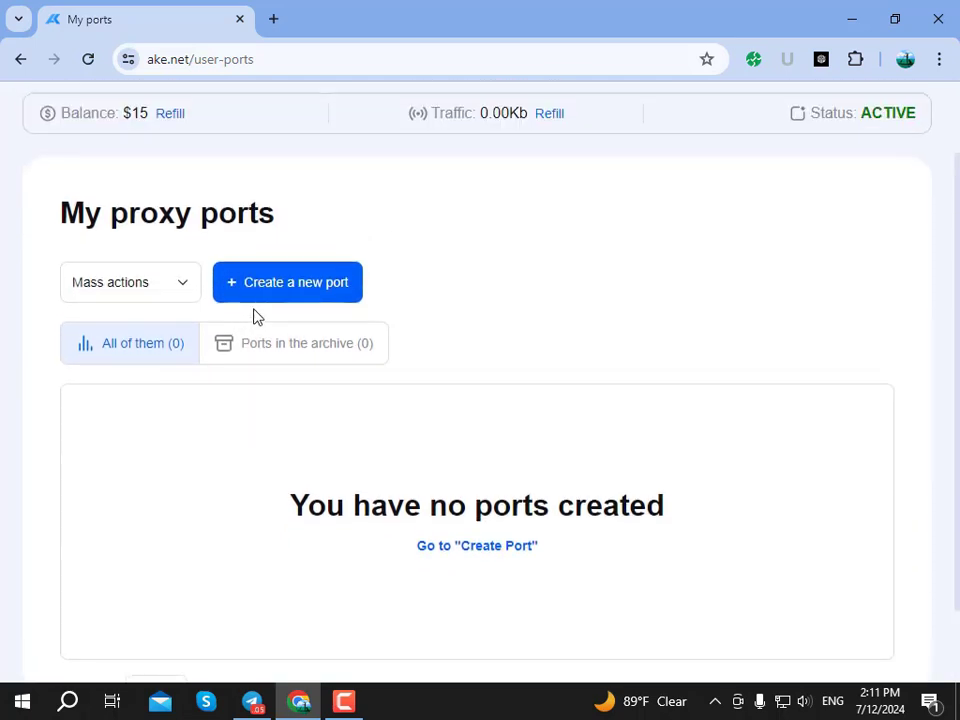
click(269, 303)
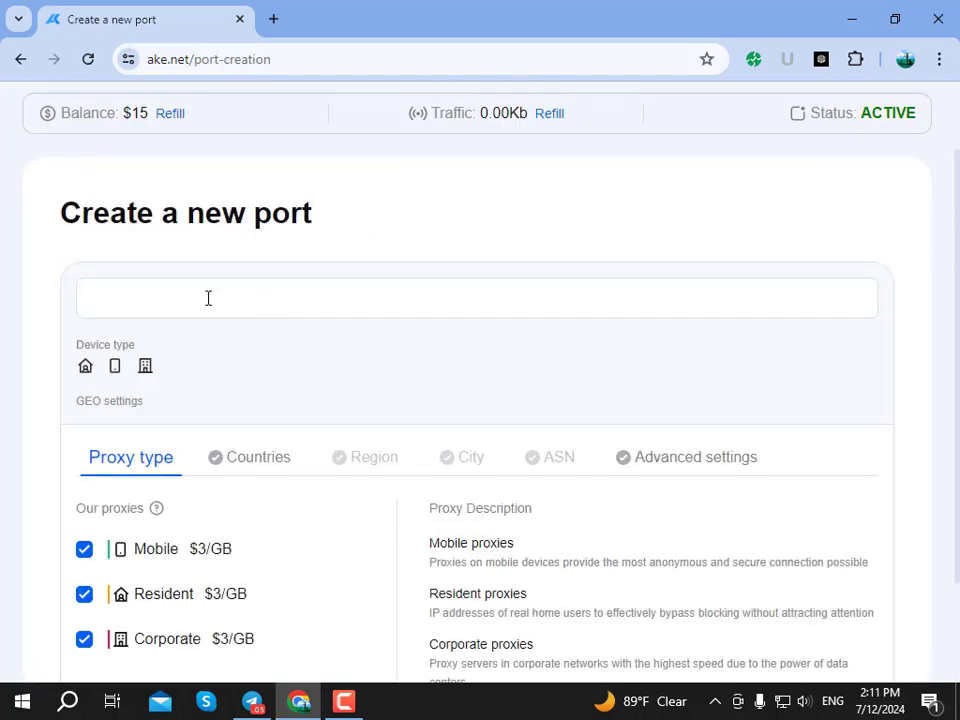
Limit the new port to Resident proxies by excluding the Mobile and Corporate types.
scroll(208, 298, down, 1)
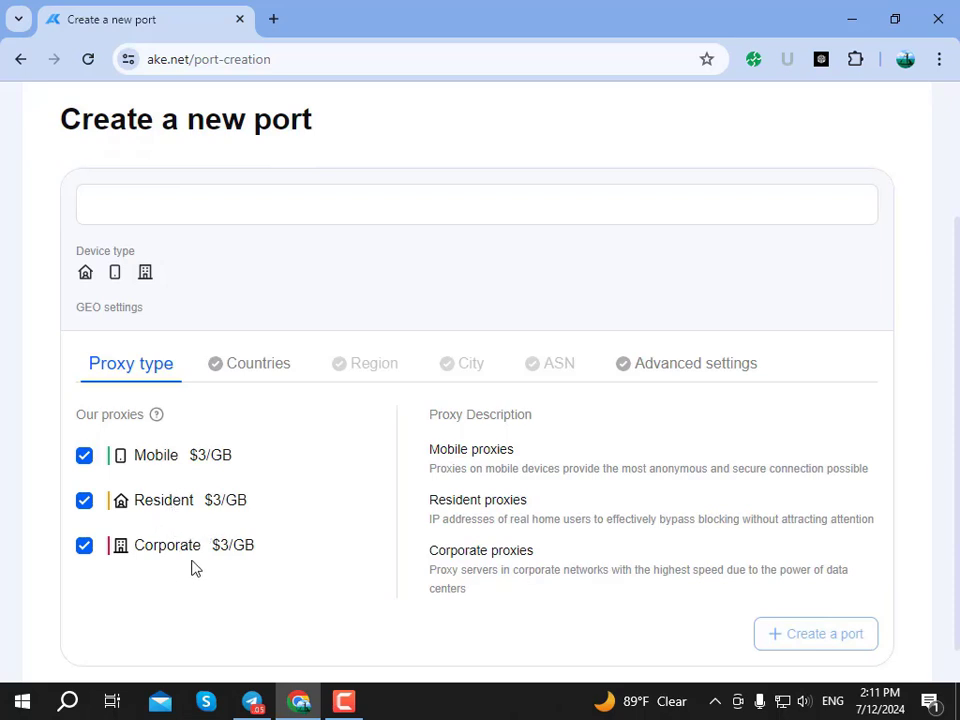
click(85, 456)
click(86, 551)
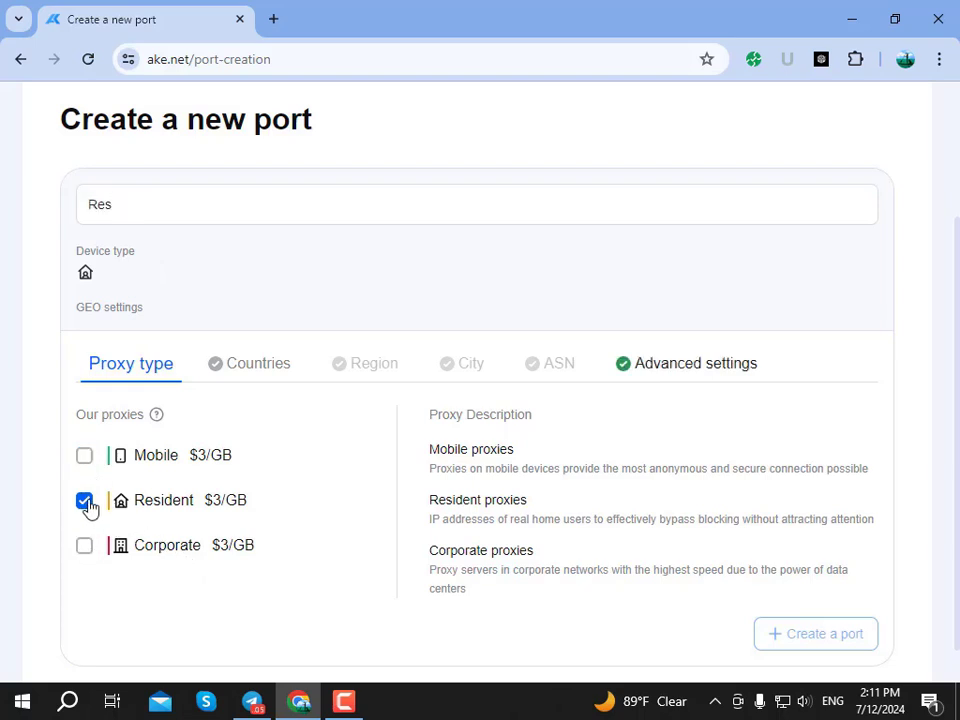
Set the port's country to Germany and its region to North Rhine-Westphalia.
click(245, 372)
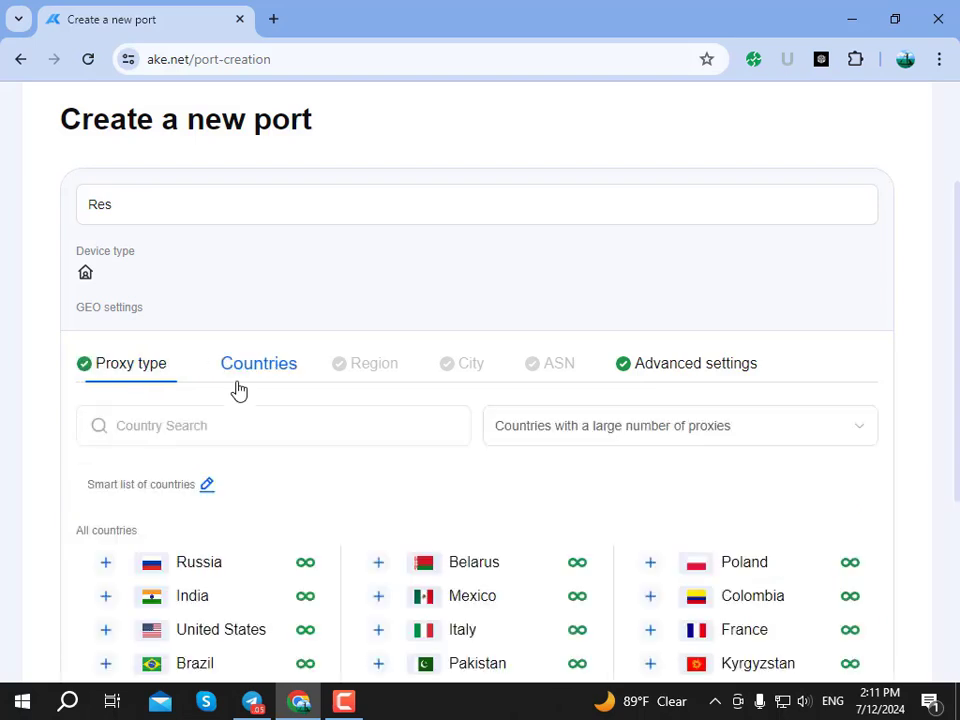
scroll(304, 418, down, 2)
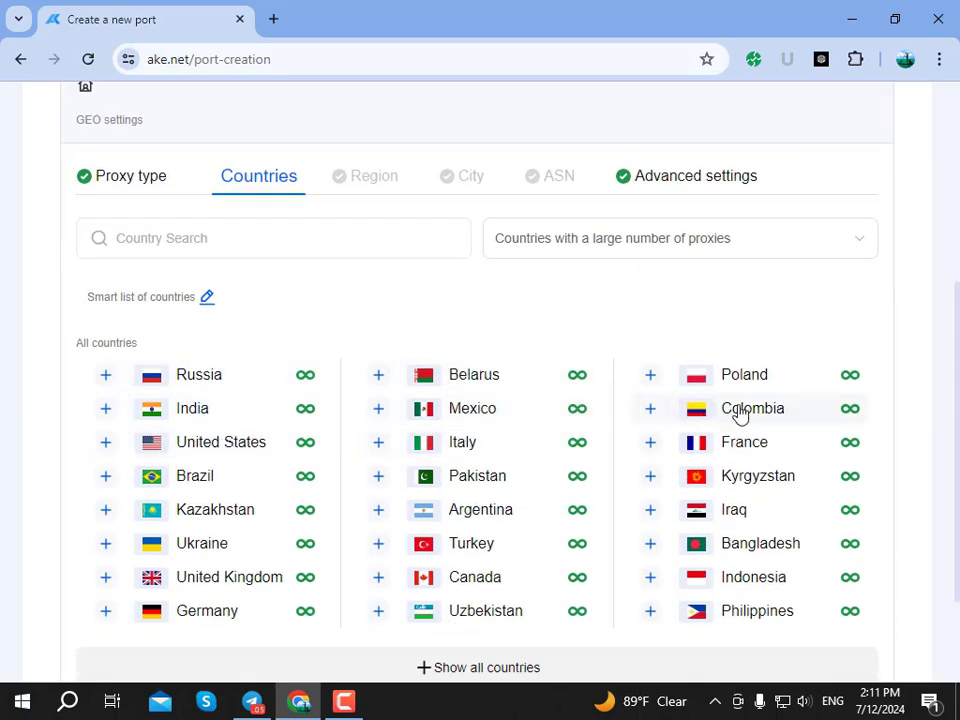
scroll(700, 525, down, 1)
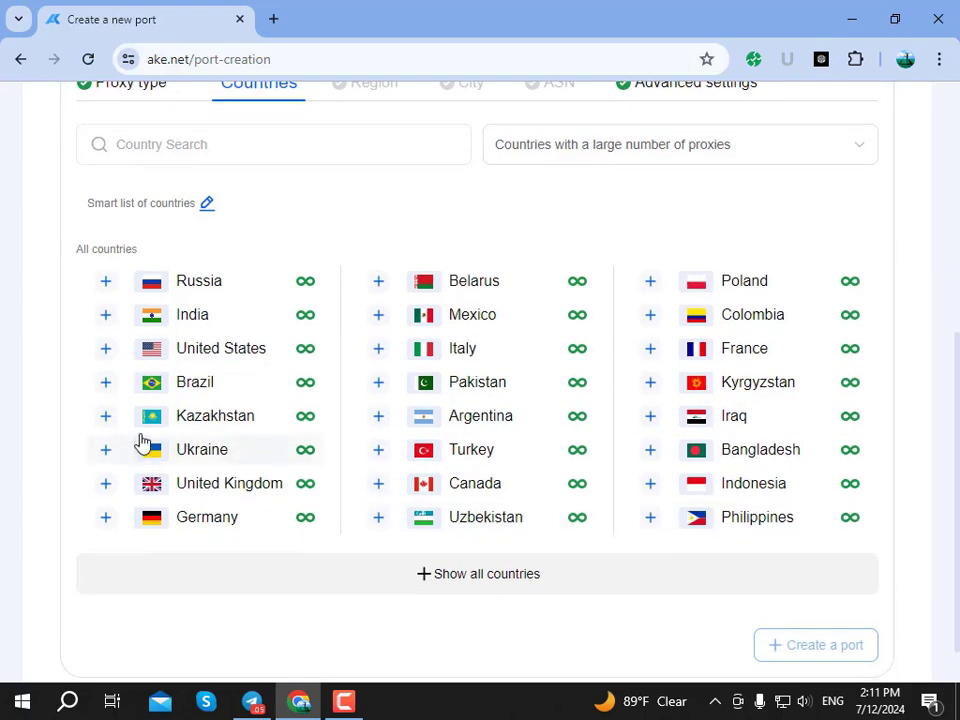
click(106, 520)
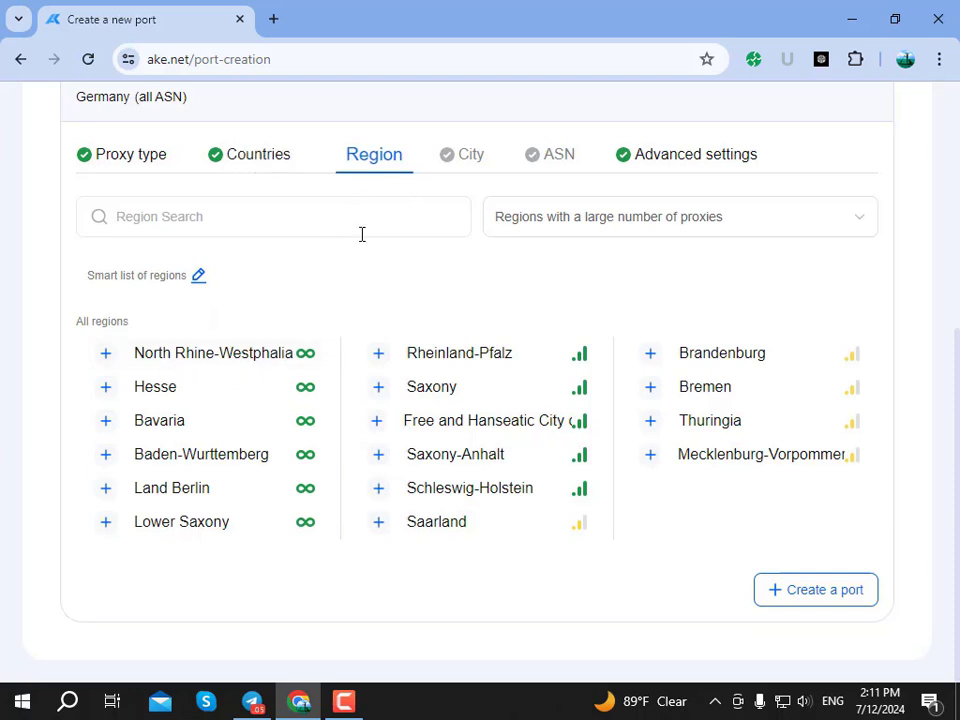
click(106, 355)
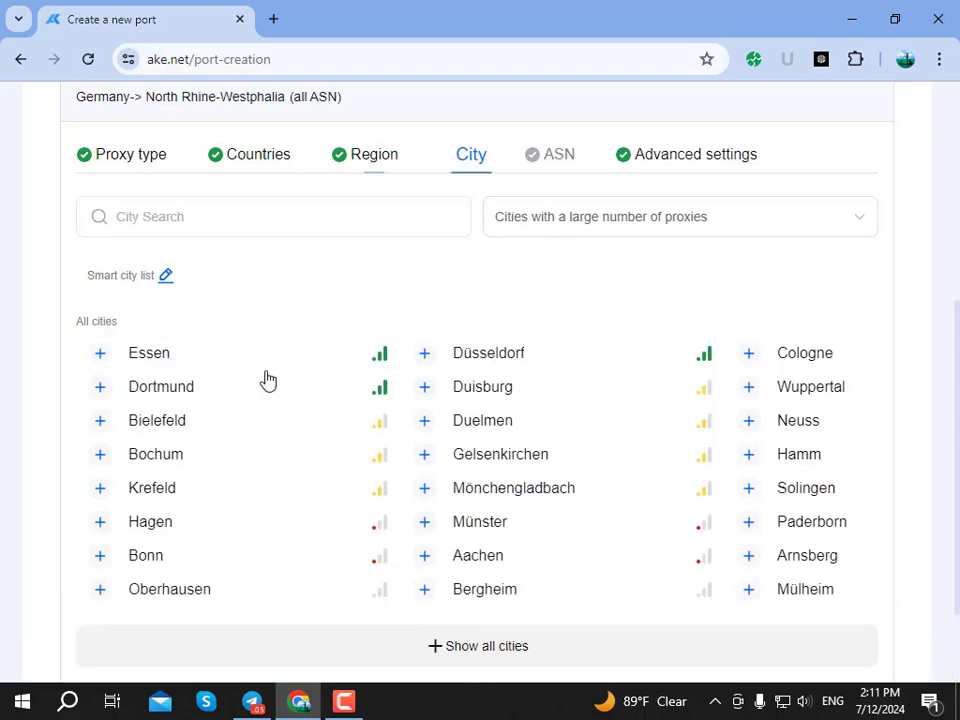
Choose Essen as the port's city and create the port with the default advanced settings.
click(131, 217)
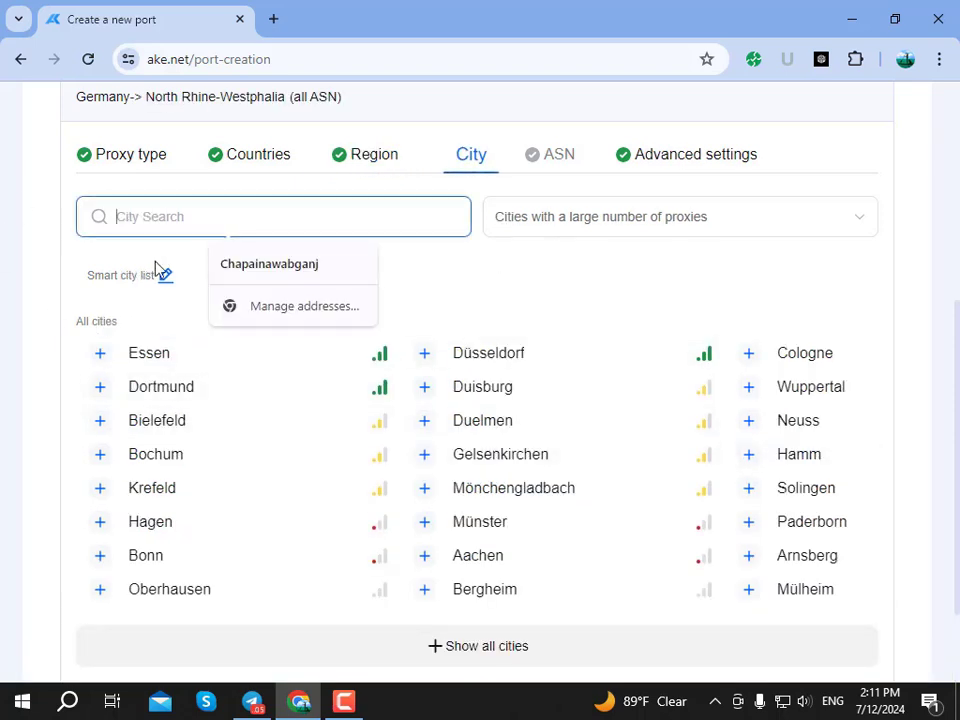
click(432, 290)
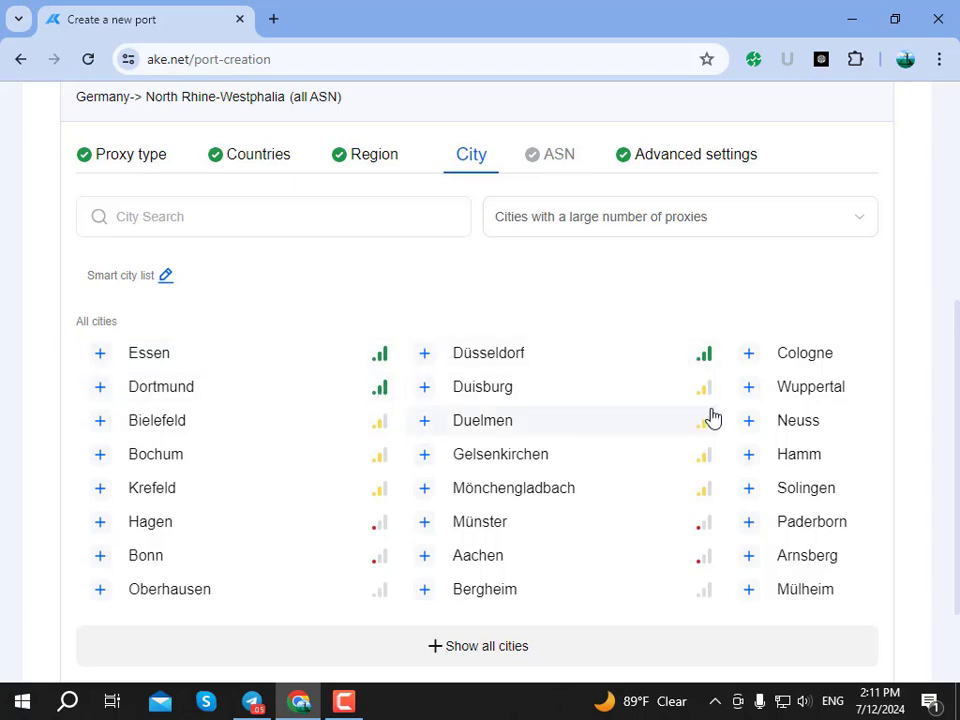
click(101, 361)
right_click(100, 357)
click(414, 278)
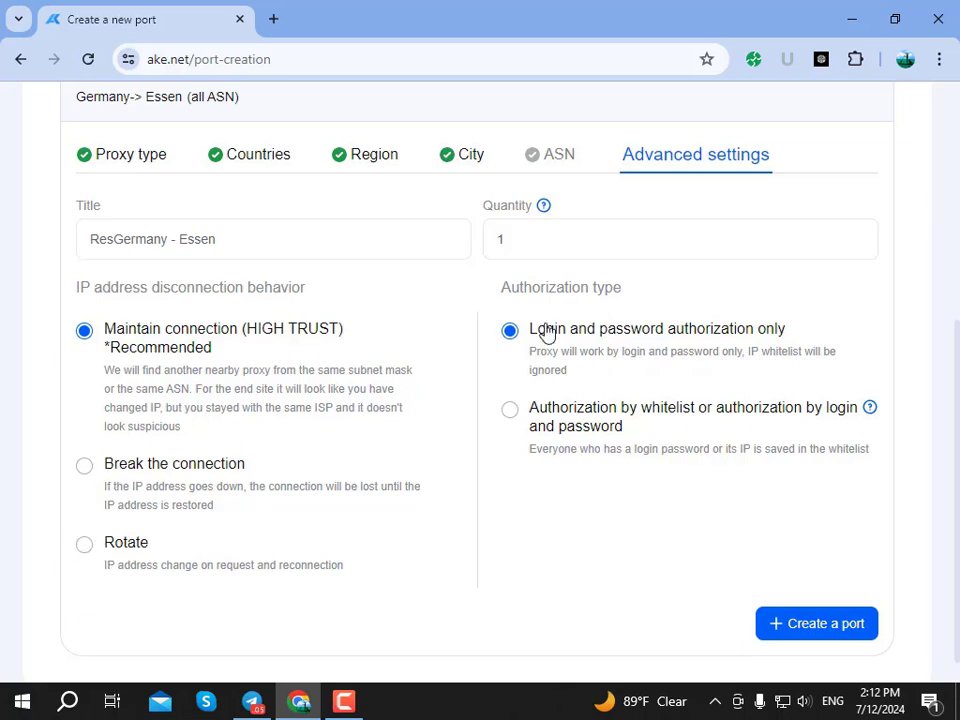
scroll(778, 456, down, 1)
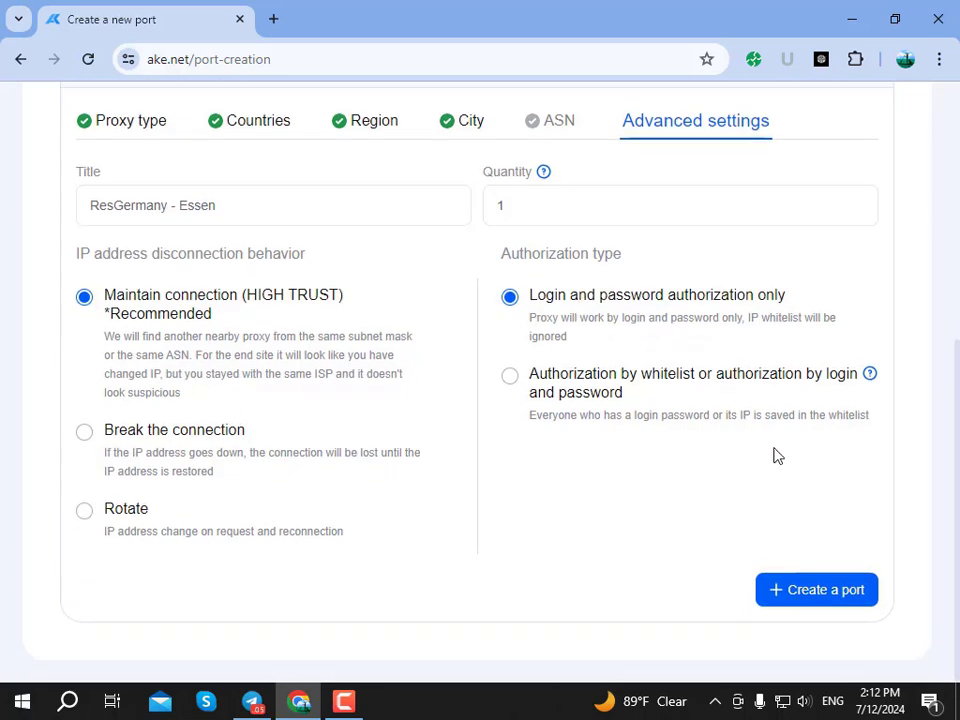
click(812, 600)
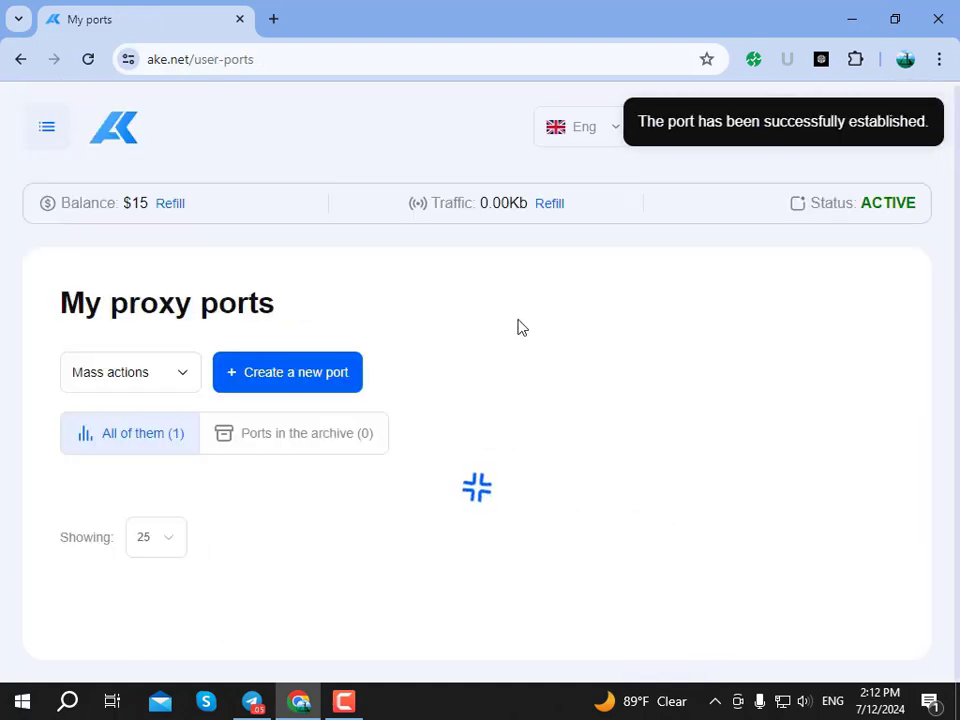
Review the new Essen port's entry in My proxy ports, including its geolocation, reference link and connection details.
scroll(509, 328, down, 1)
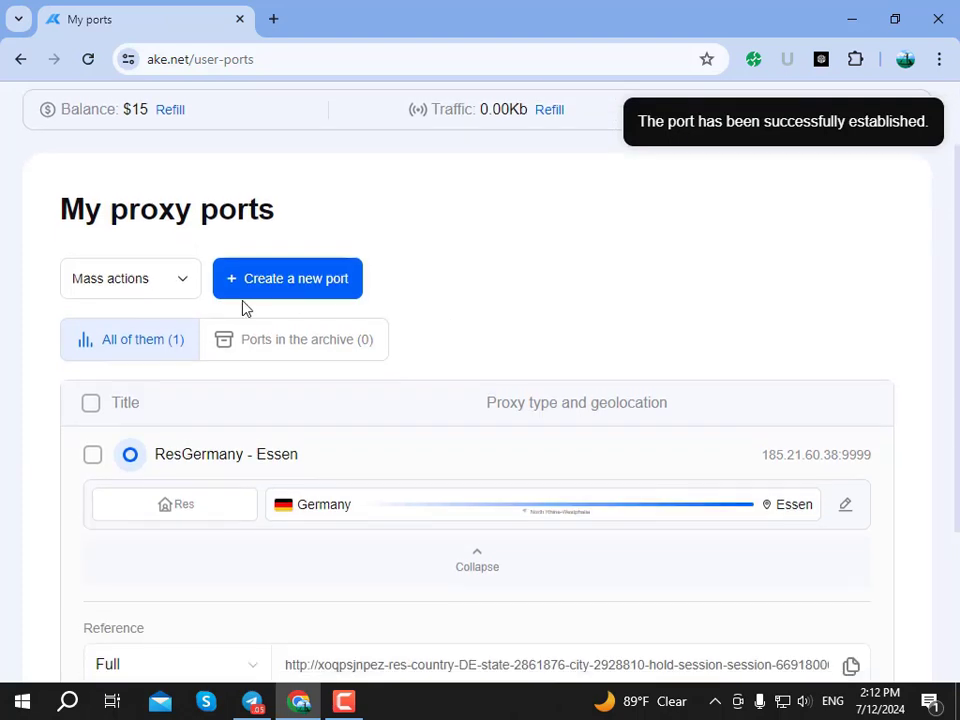
scroll(435, 328, up, 1)
scroll(602, 356, down, 1)
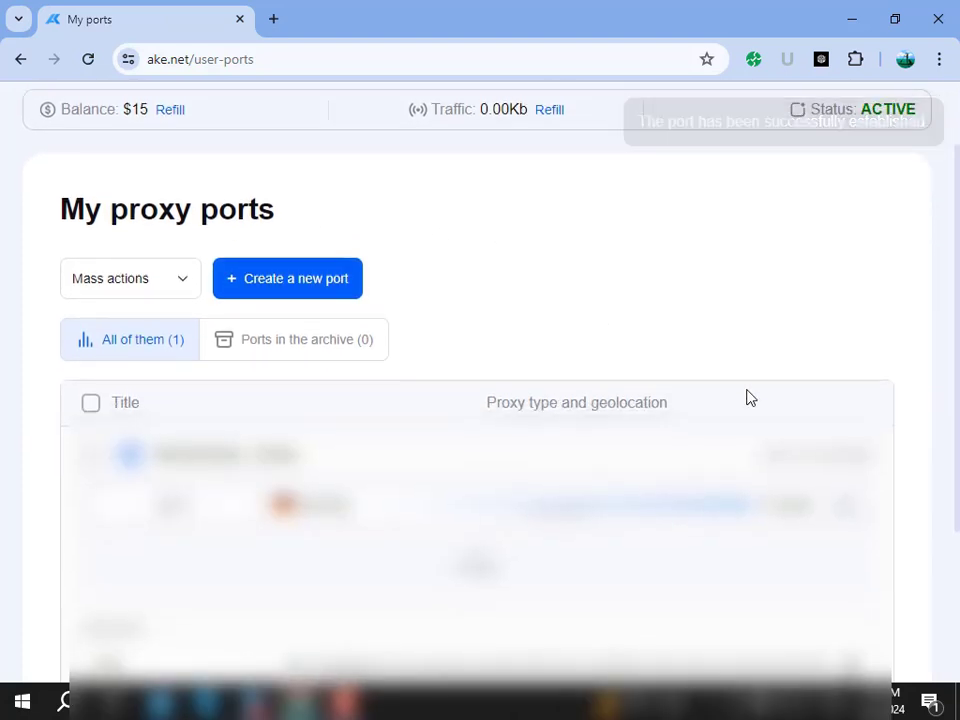
scroll(745, 398, down, 1)
scroll(690, 410, down, 1)
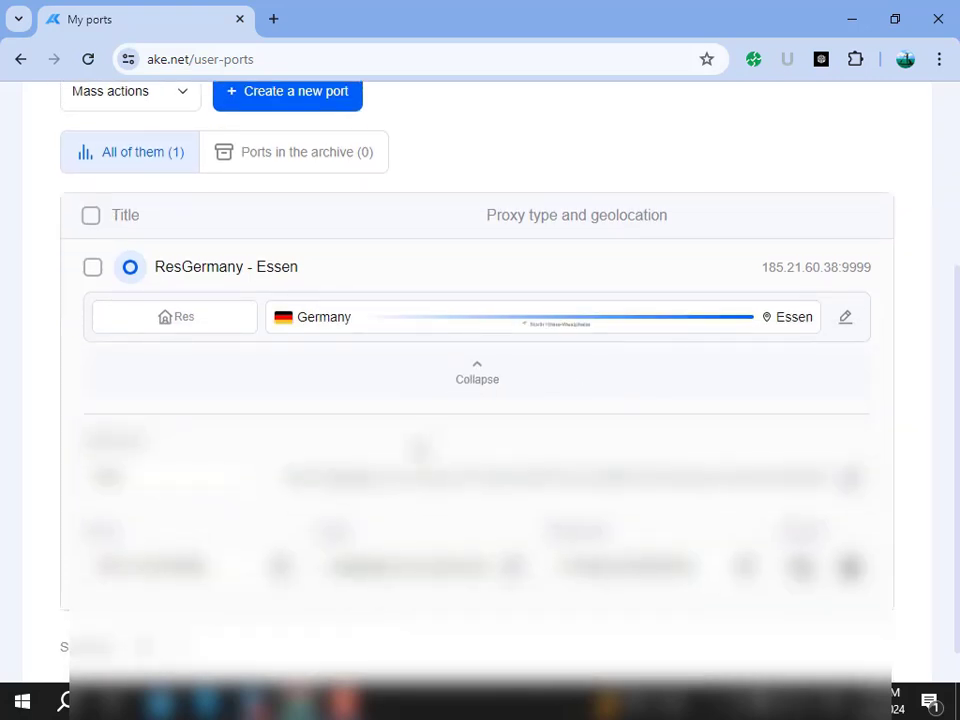
scroll(305, 330, up, 1)
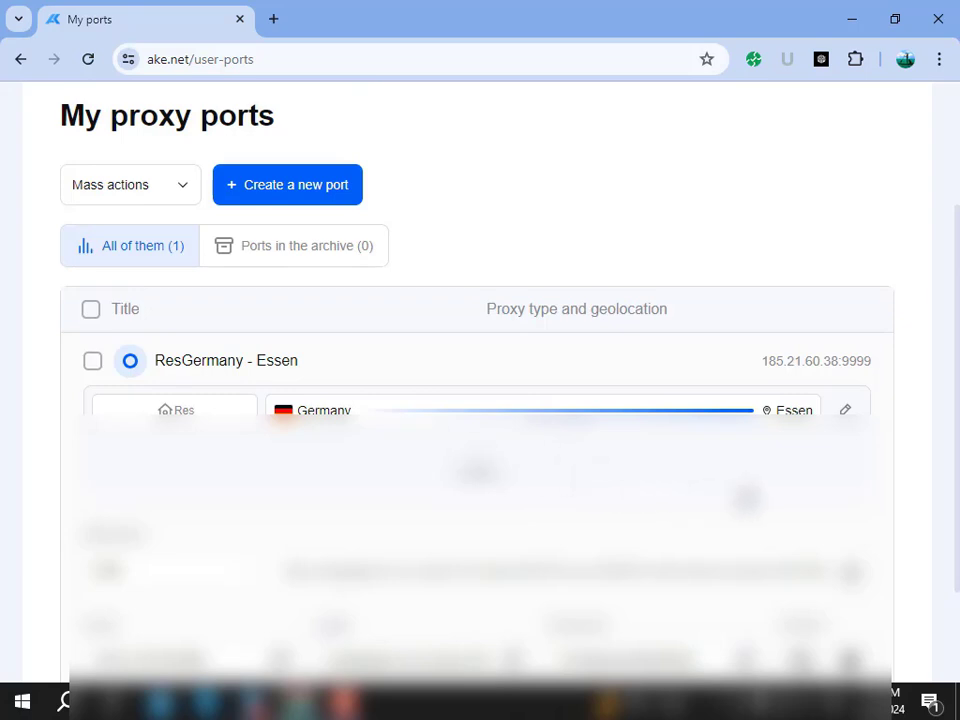
scroll(477, 400, up, 1)
scroll(459, 447, down, 3)
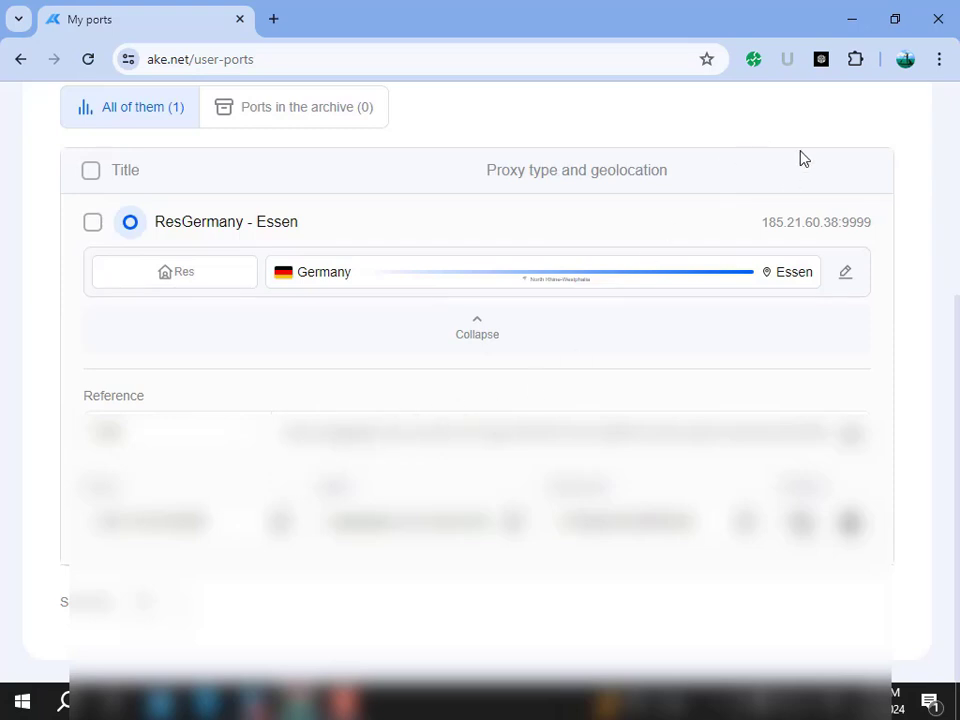
Minimize the browser, launch GoLogin from the desktop, dismiss its update notification and add a new browser profile.
click(851, 17)
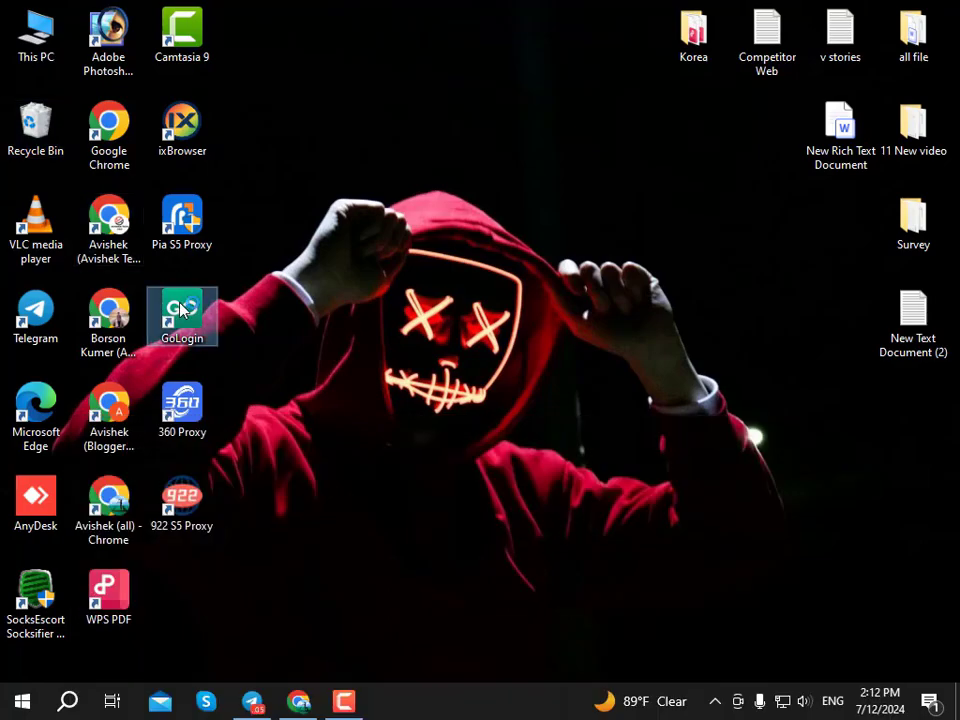
double_click(181, 311)
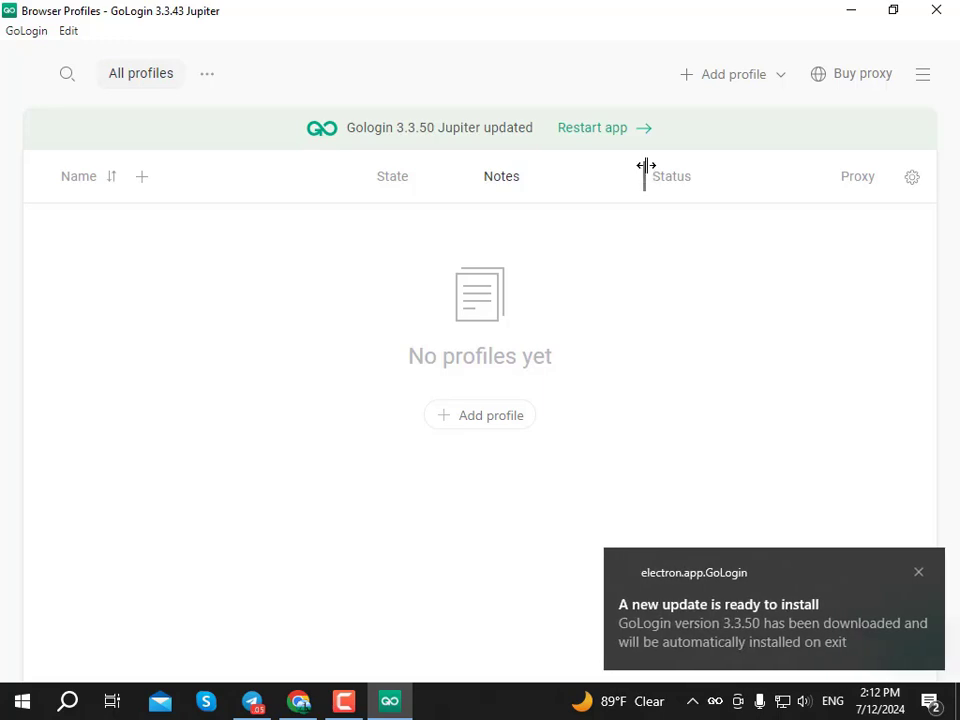
click(919, 573)
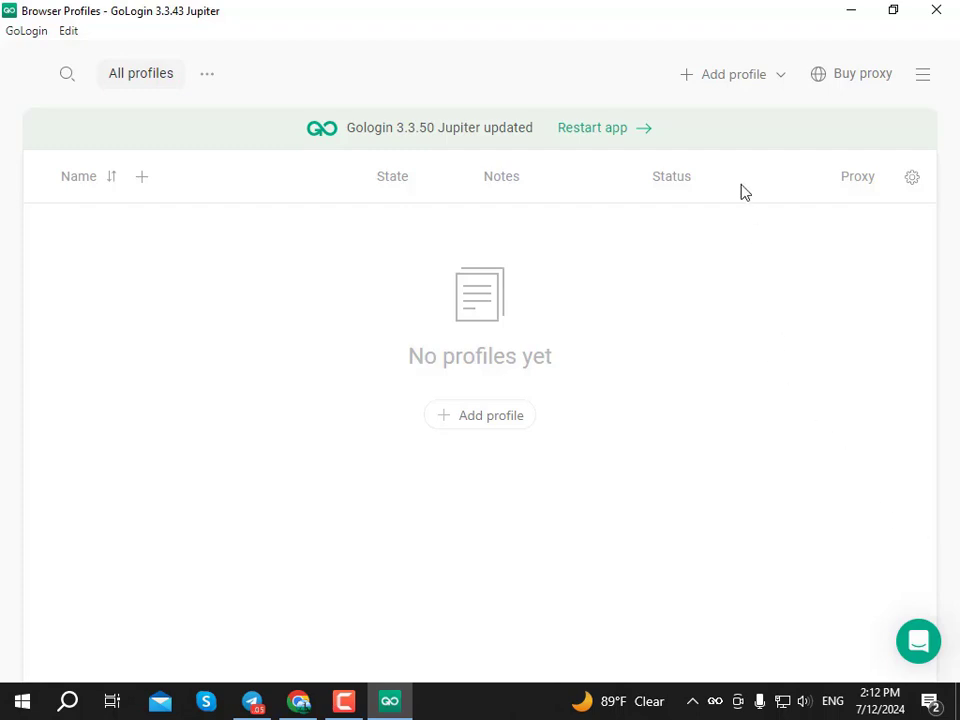
click(700, 88)
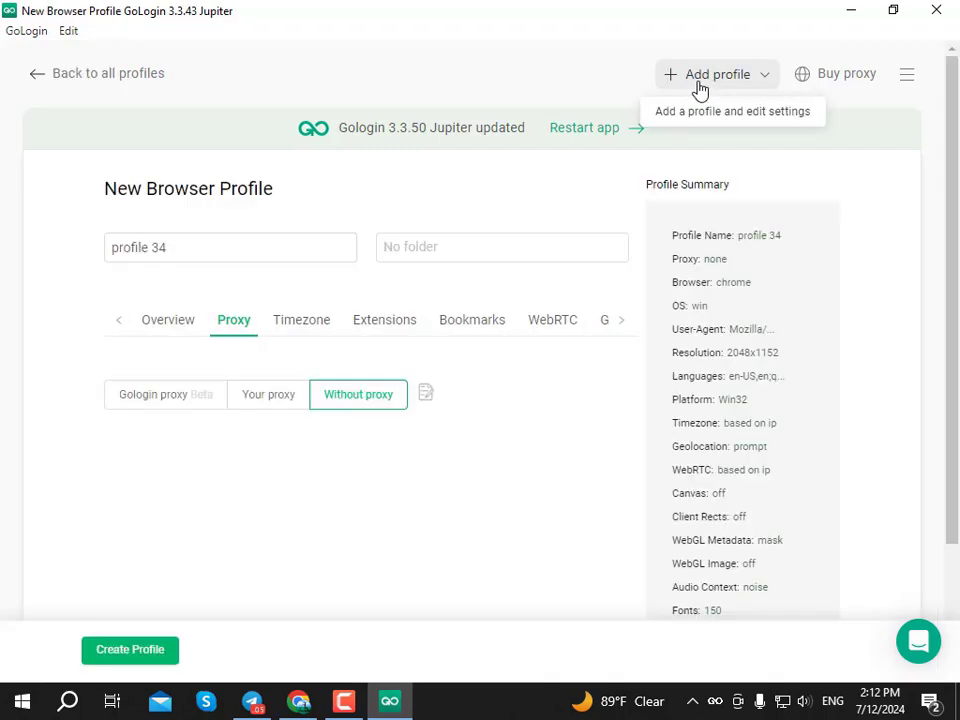
Keep the suggested profile name without a folder and set the profile's proxy source to Your proxy.
click(191, 257)
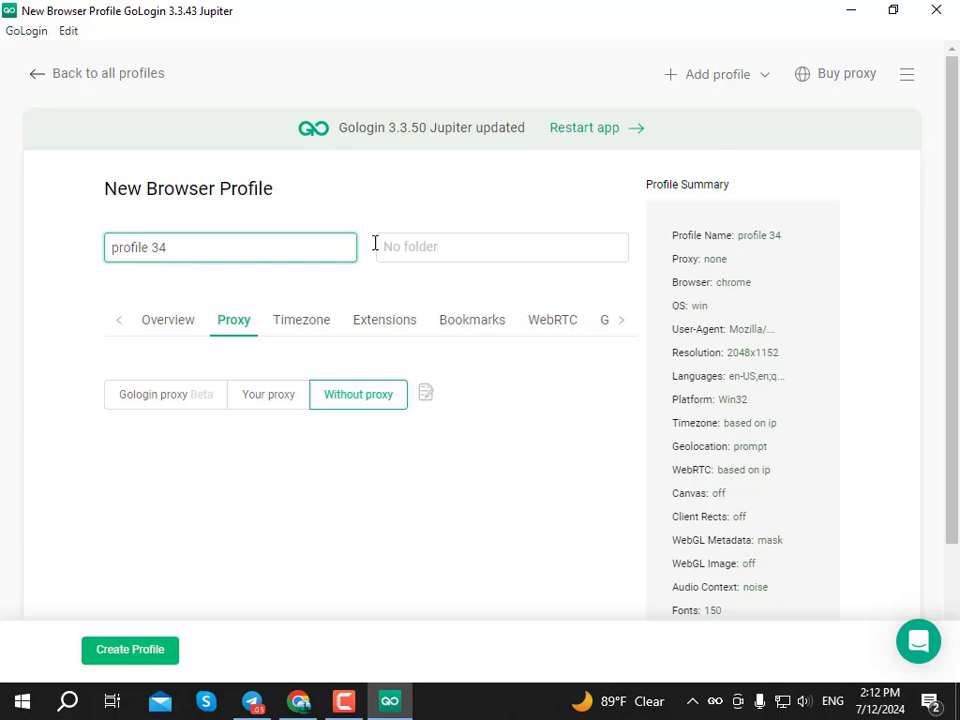
click(428, 246)
click(283, 247)
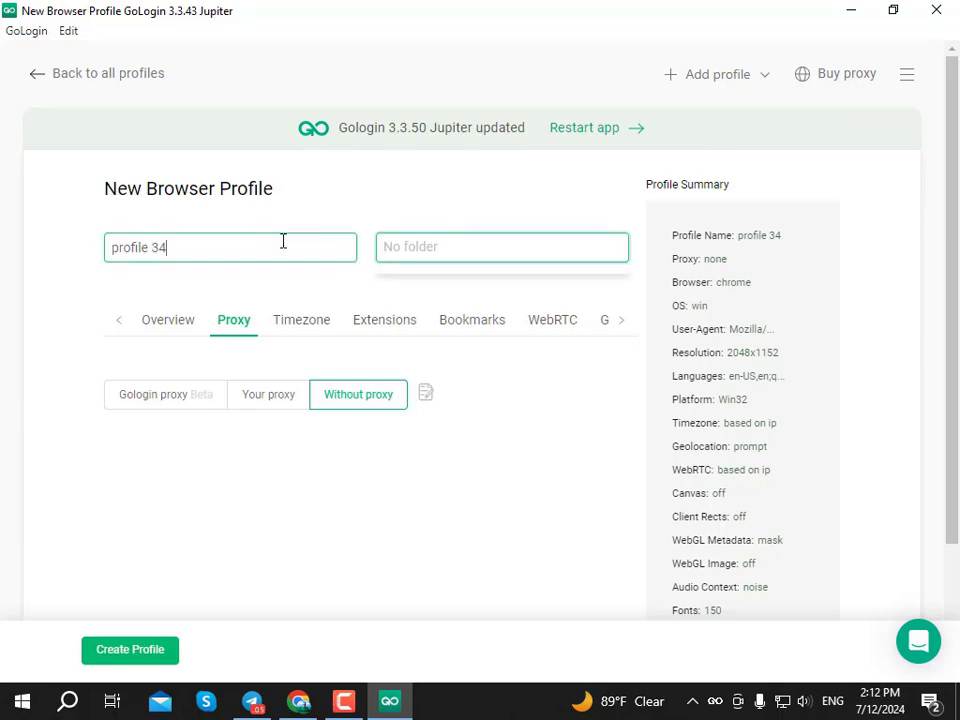
click(150, 400)
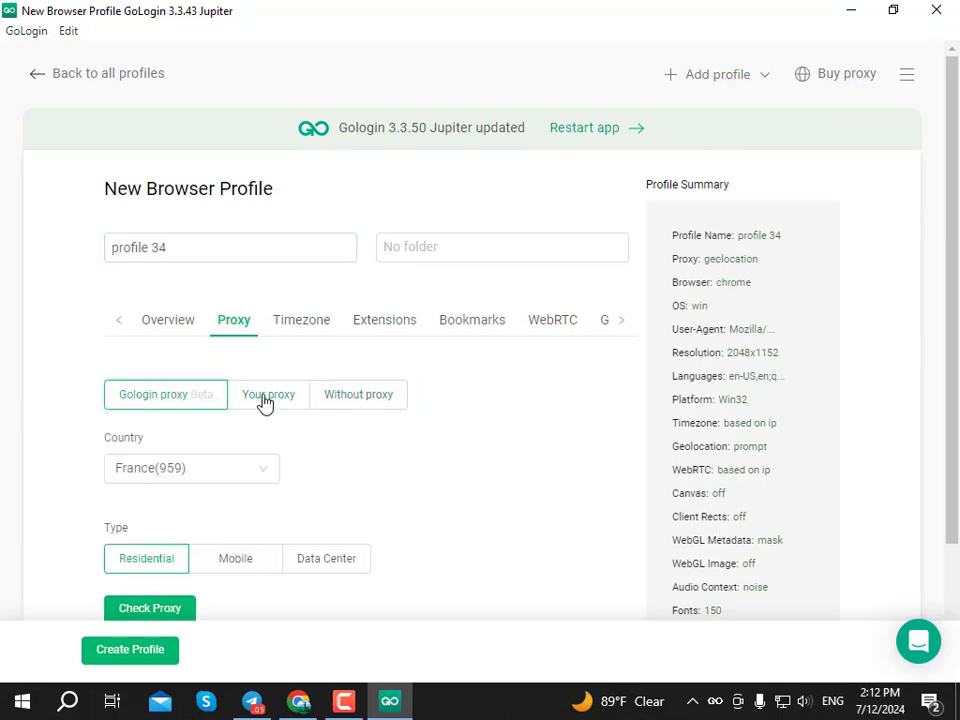
click(265, 402)
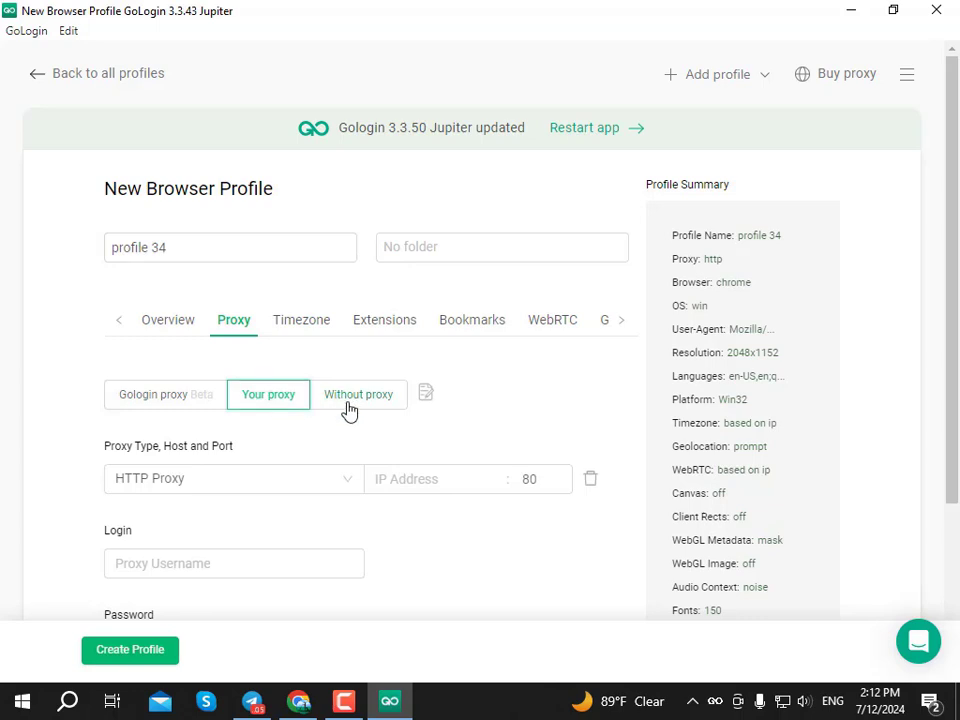
Look through the proxy source and proxy type options, keeping Your proxy with HTTP Proxy.
click(346, 402)
click(280, 402)
scroll(270, 387, down, 1)
click(269, 386)
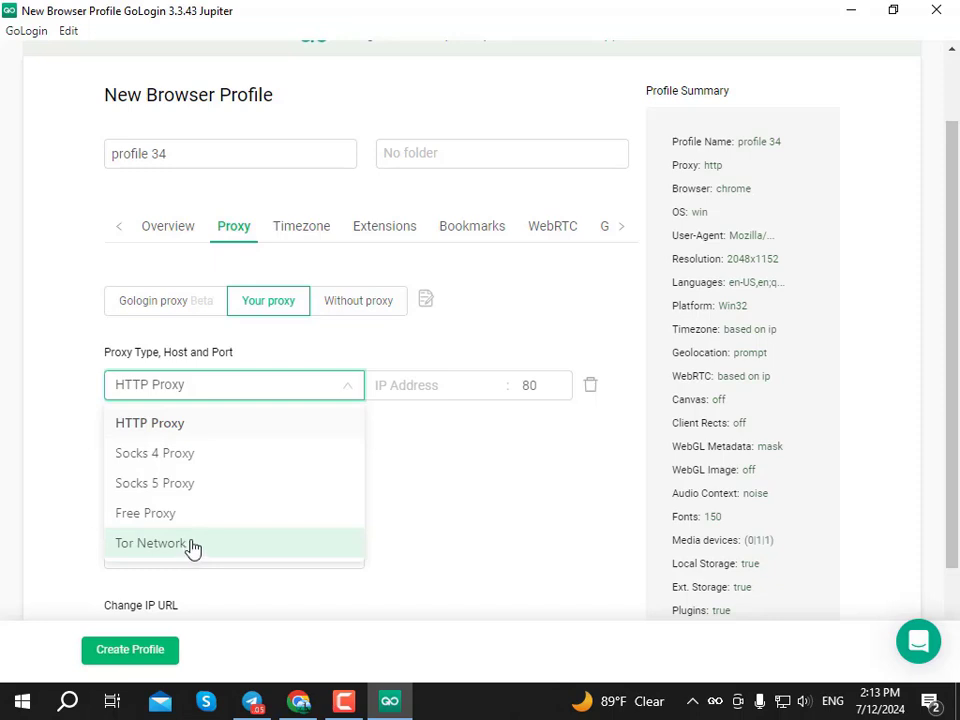
click(394, 439)
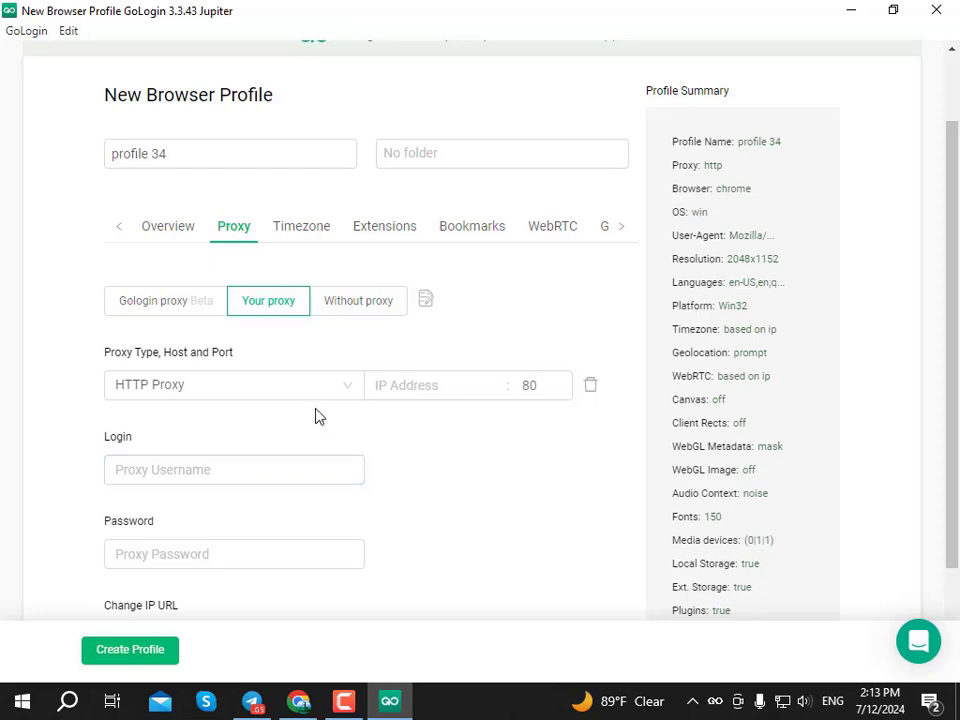
click(399, 381)
click(525, 385)
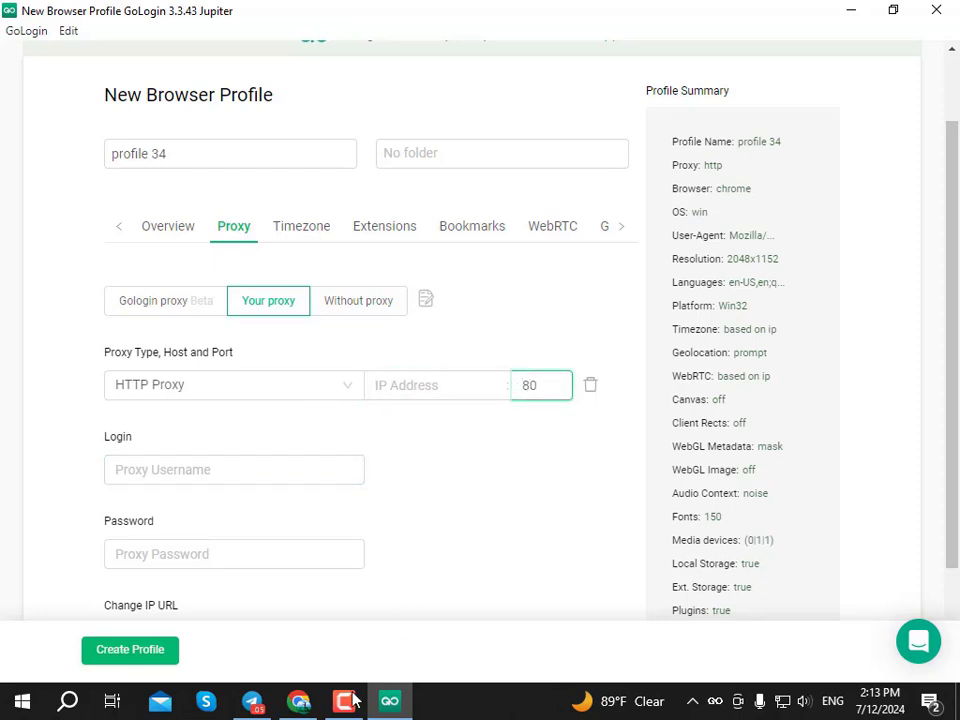
Copy the host IP 185.21.60.38 from the Essen port in Chrome into the GoLogin profile's proxy IP Address field.
click(296, 703)
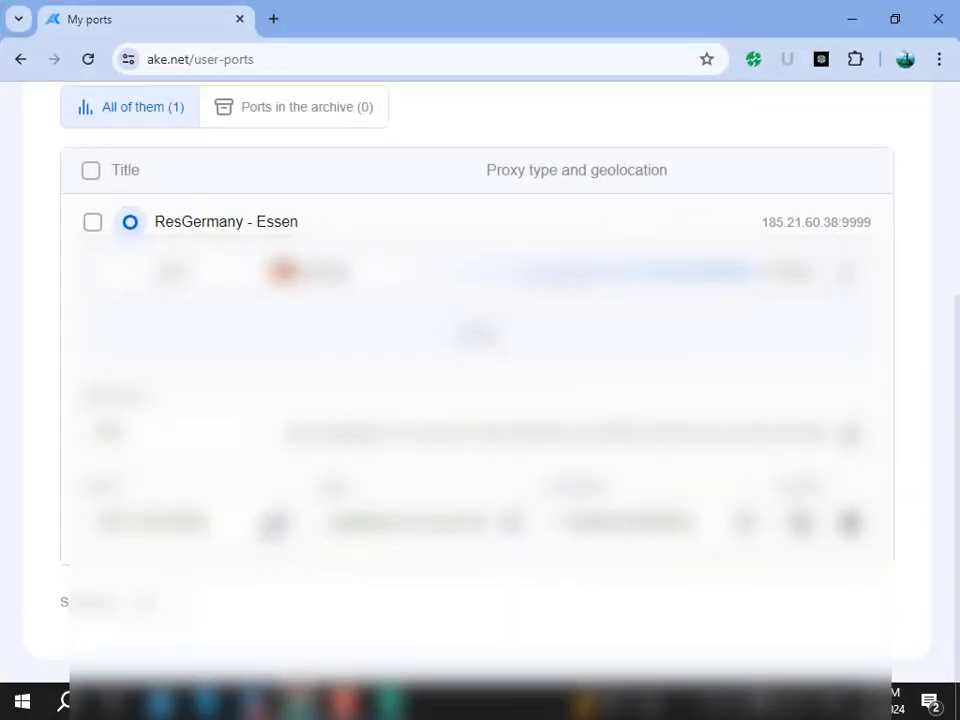
double_click(180, 522)
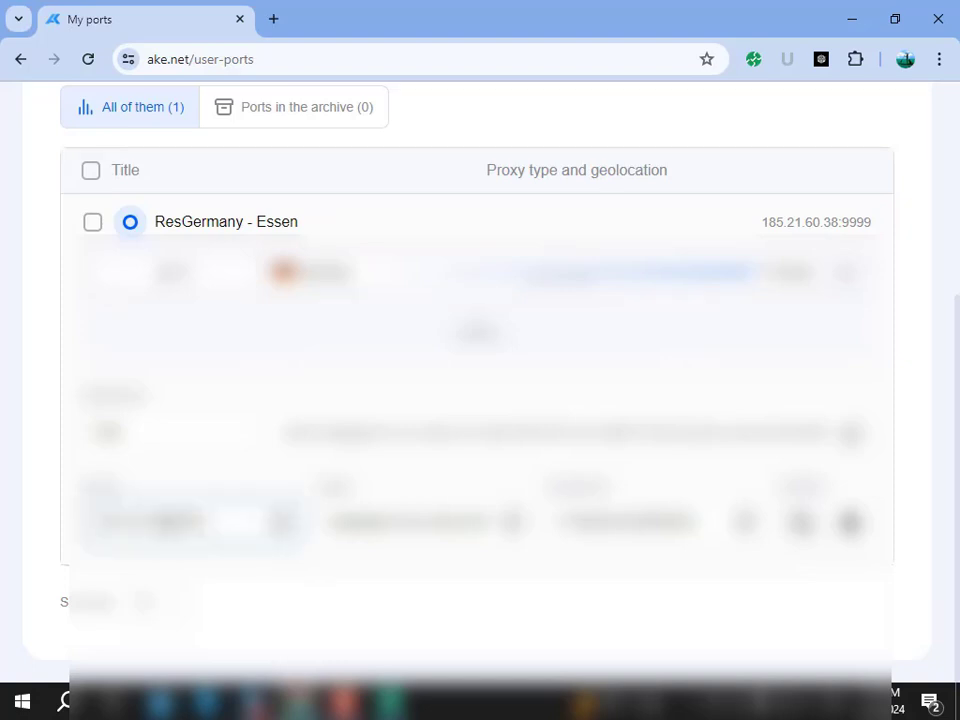
drag(174, 522, 30, 529)
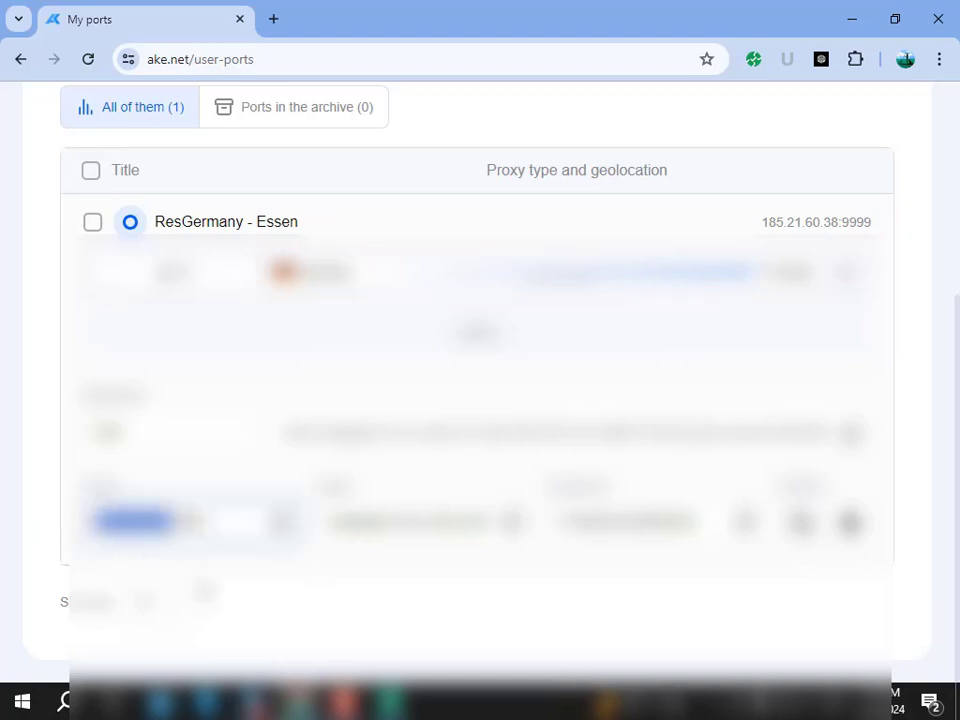
click(390, 703)
click(445, 385)
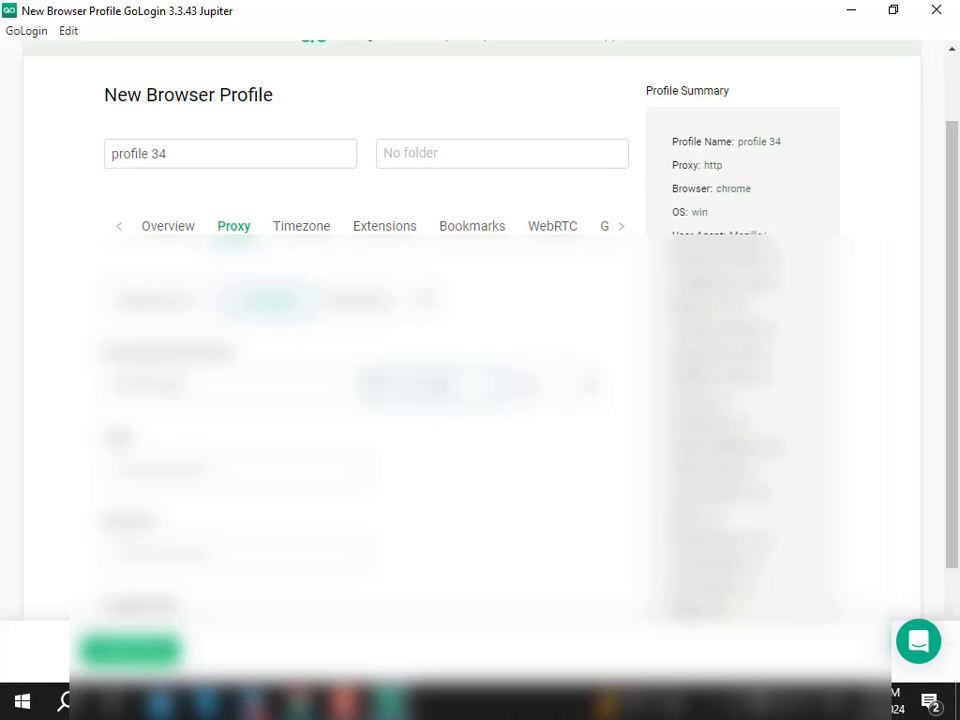
key(ctrl+v)
Copy port number 9999 from the Essen port entry in Chrome into the GoLogin profile's proxy port field.
click(300, 703)
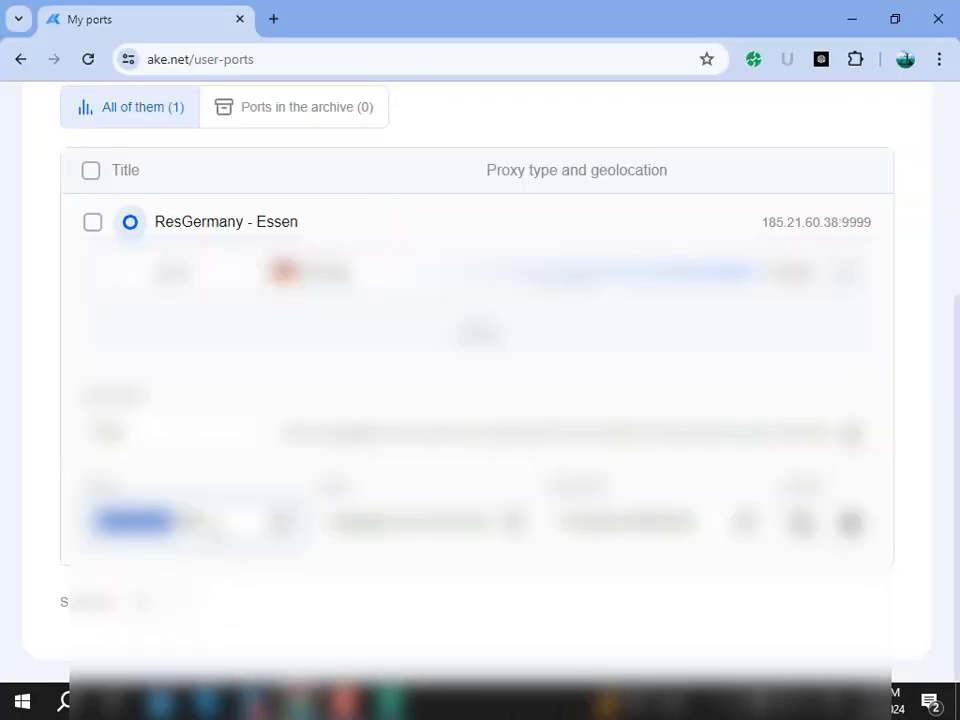
double_click(190, 522)
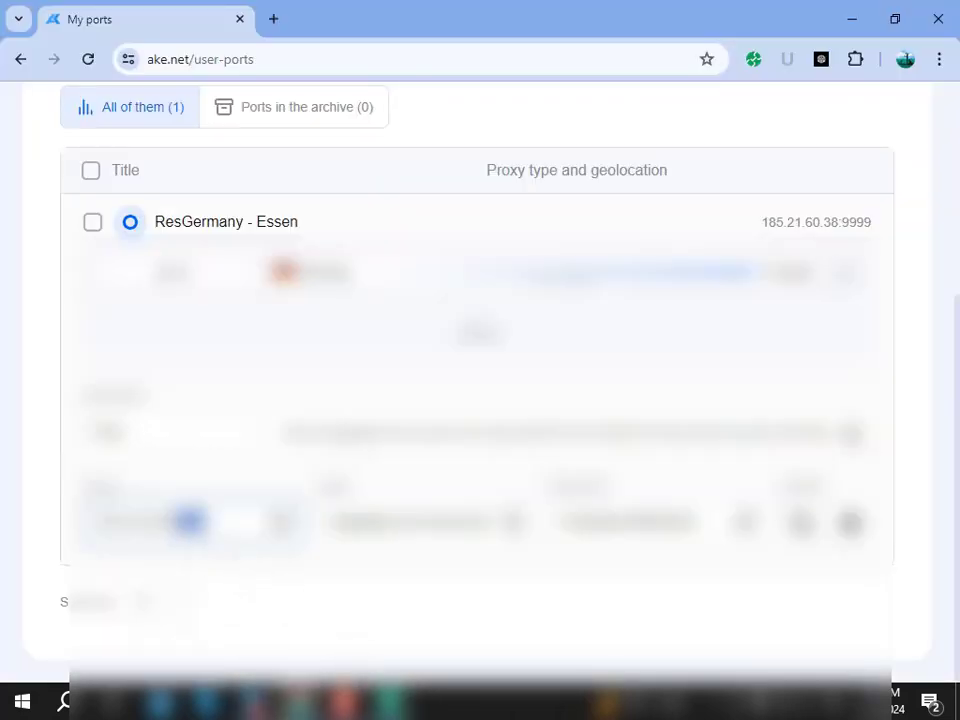
click(390, 703)
key(ctrl+v)
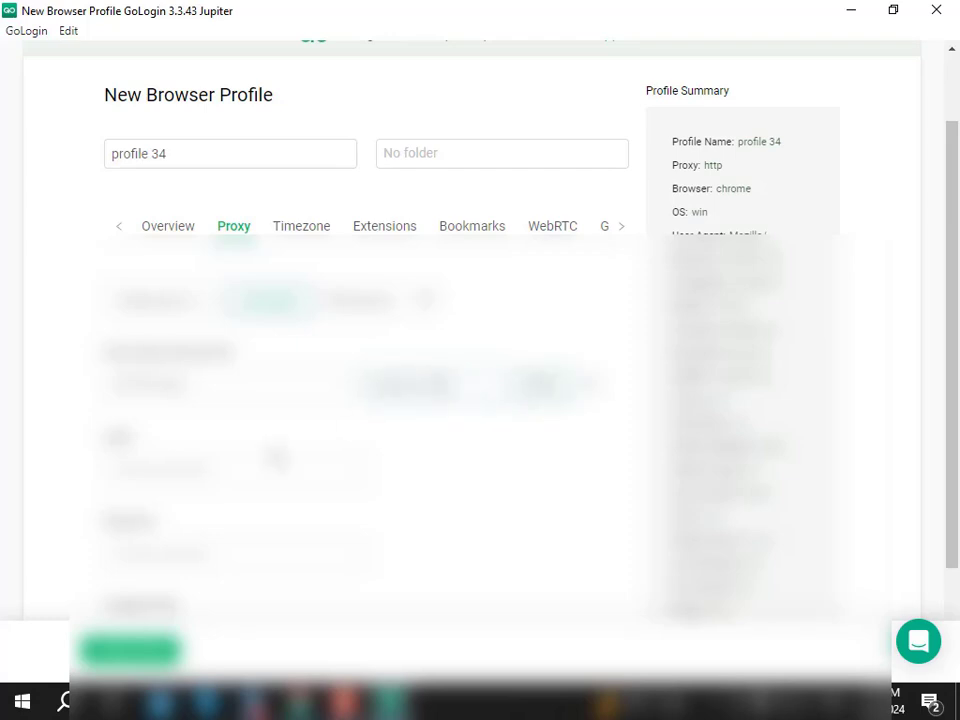
Copy the Essen port's login from Chrome into the proxy Login field of the GoLogin profile.
click(180, 471)
click(300, 703)
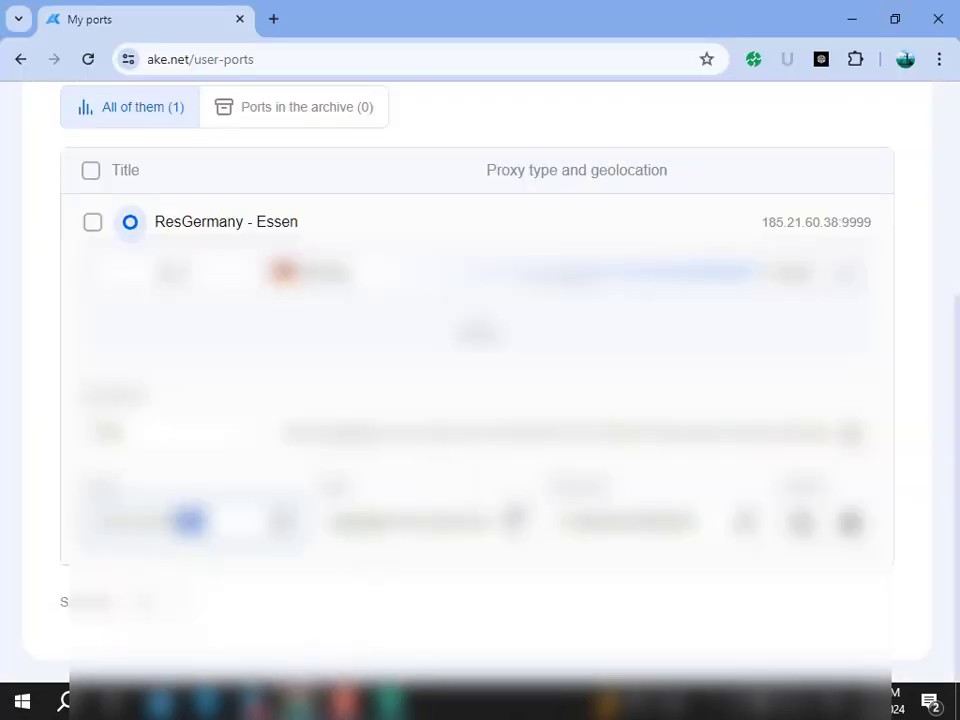
click(513, 525)
click(388, 703)
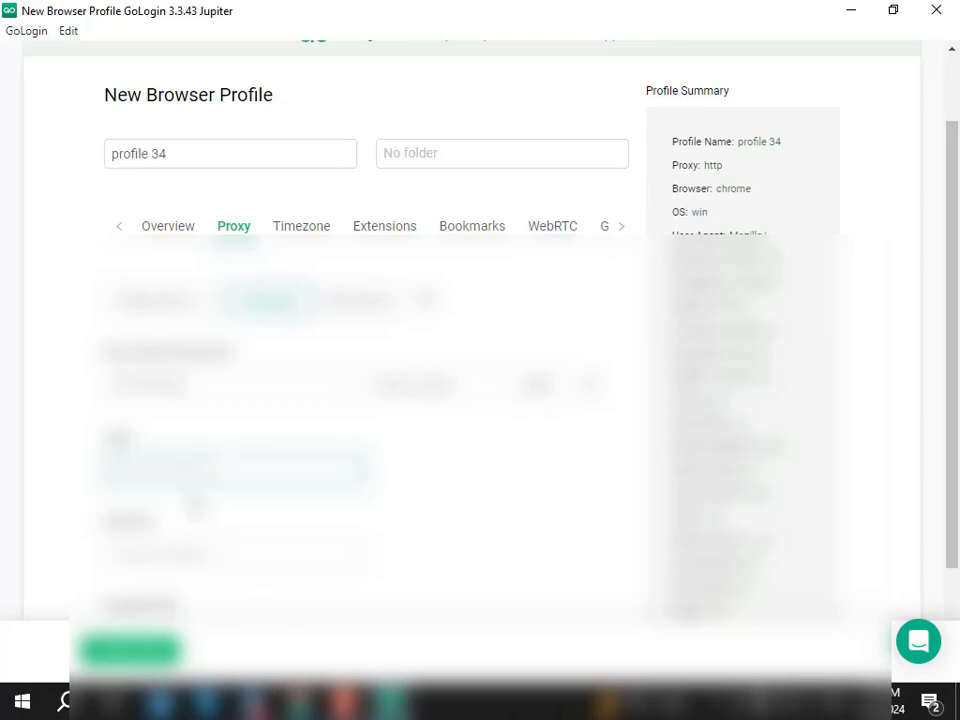
key(ctrl+v)
Copy the Essen port's password from Chrome into the GoLogin profile's proxy Password field and check the proxy.
key(alt+Tab)
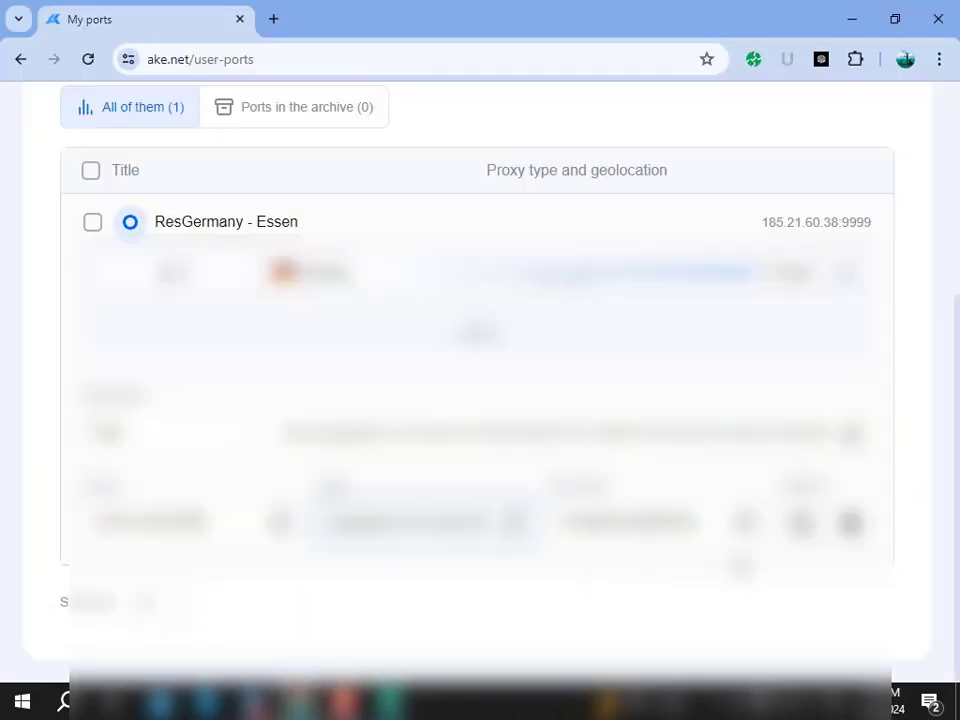
key(alt+Tab)
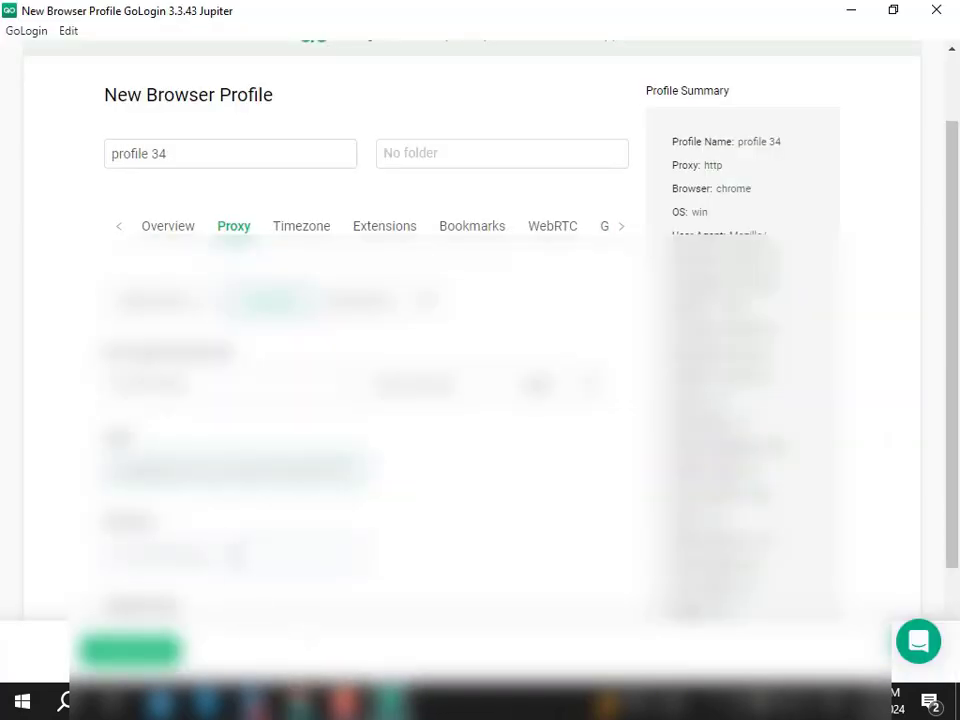
scroll(480, 400, down, 2)
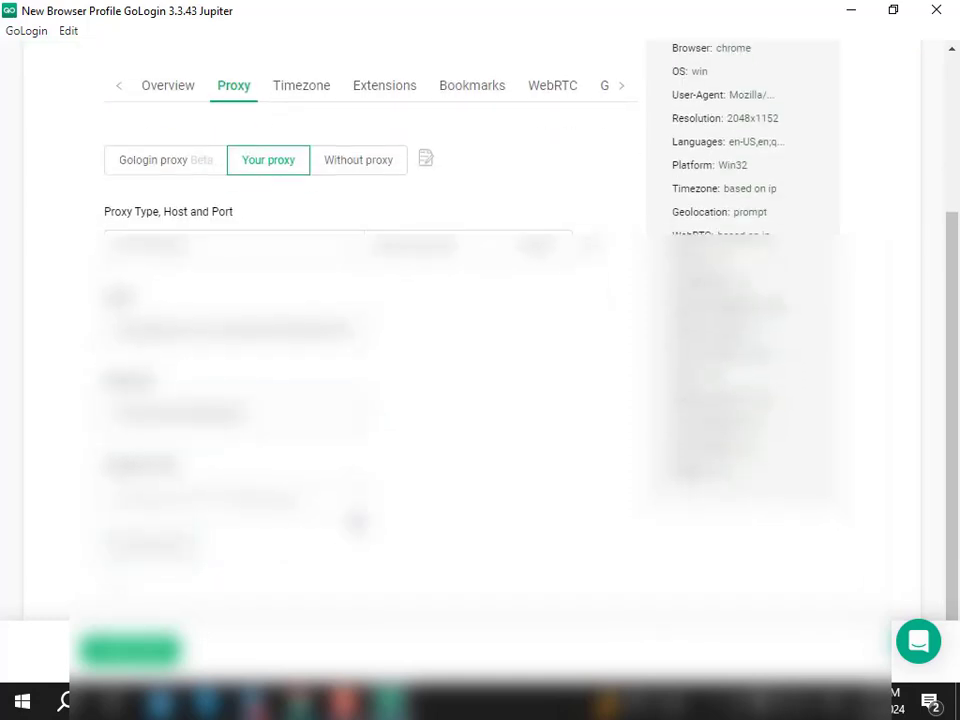
scroll(346, 536, down, 1)
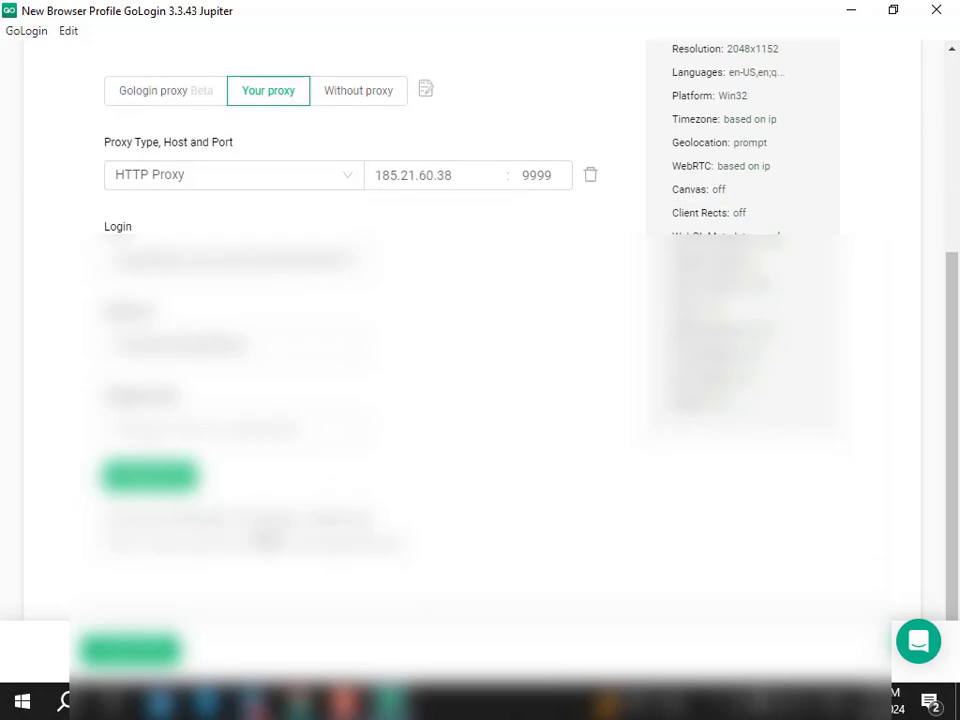
Review the completed proxy settings and create the browser profile.
scroll(400, 350, up, 3)
scroll(400, 350, down, 3)
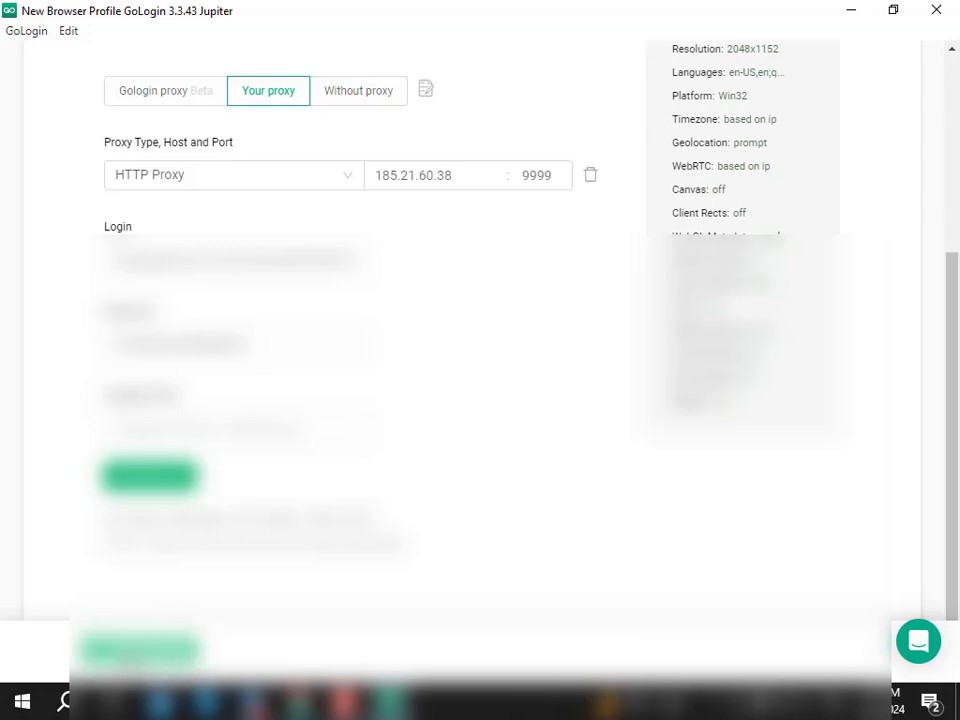
click(140, 650)
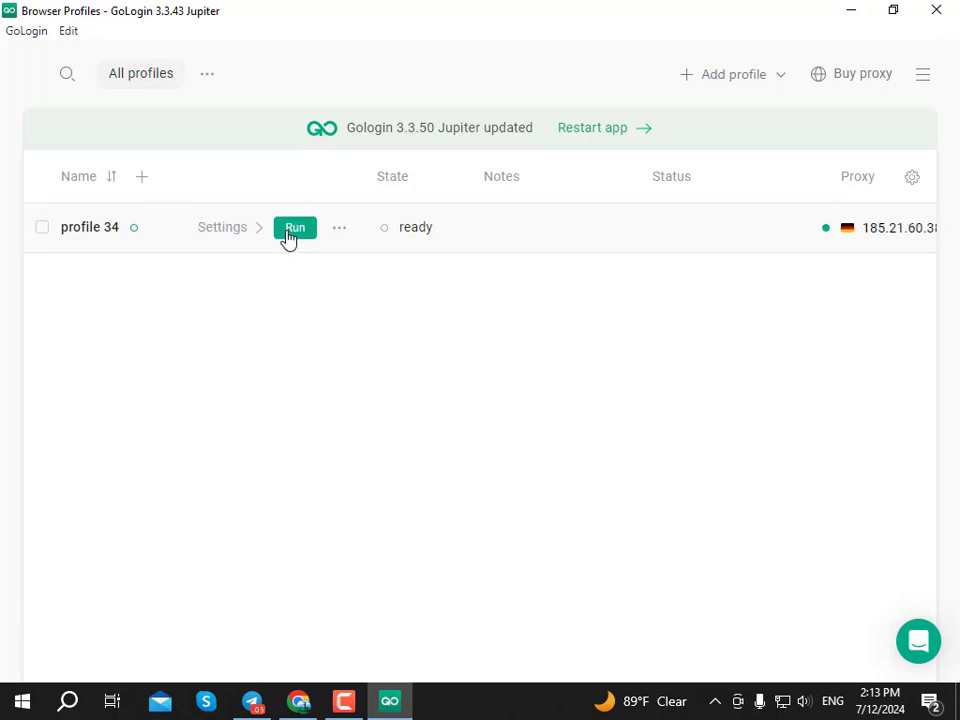
Run profile 34 and open whoer.net in its browser.
click(287, 236)
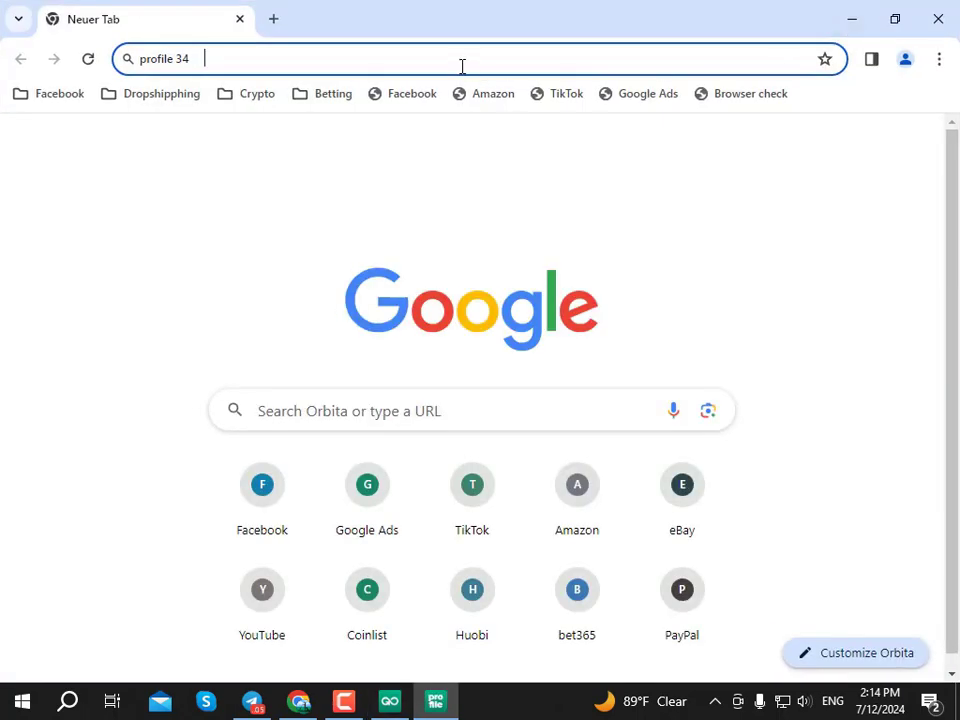
text(whoer)
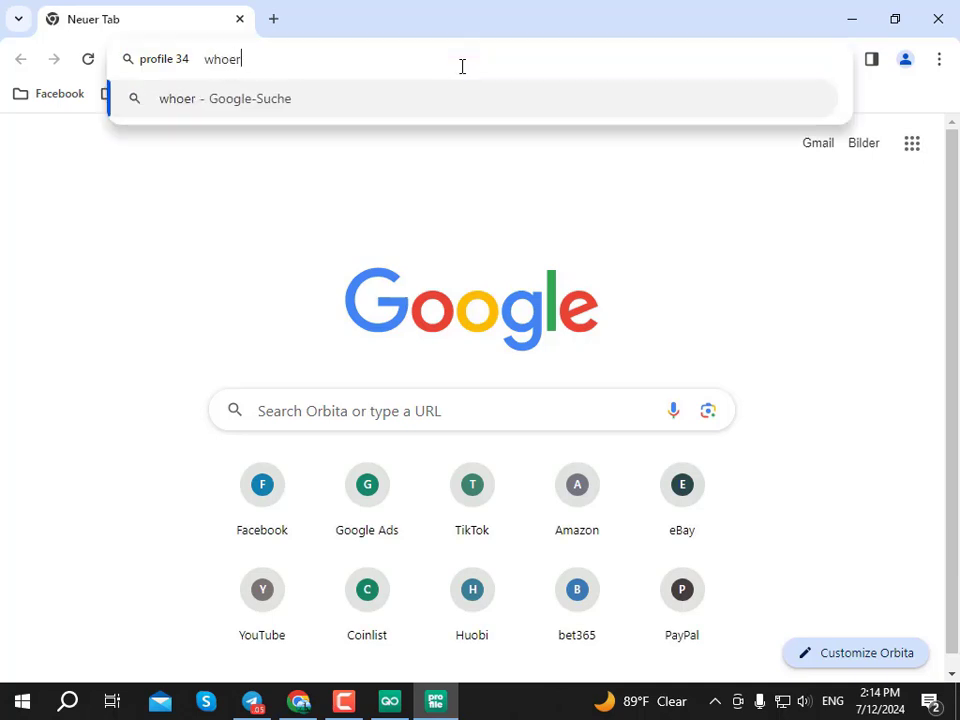
text(.net)
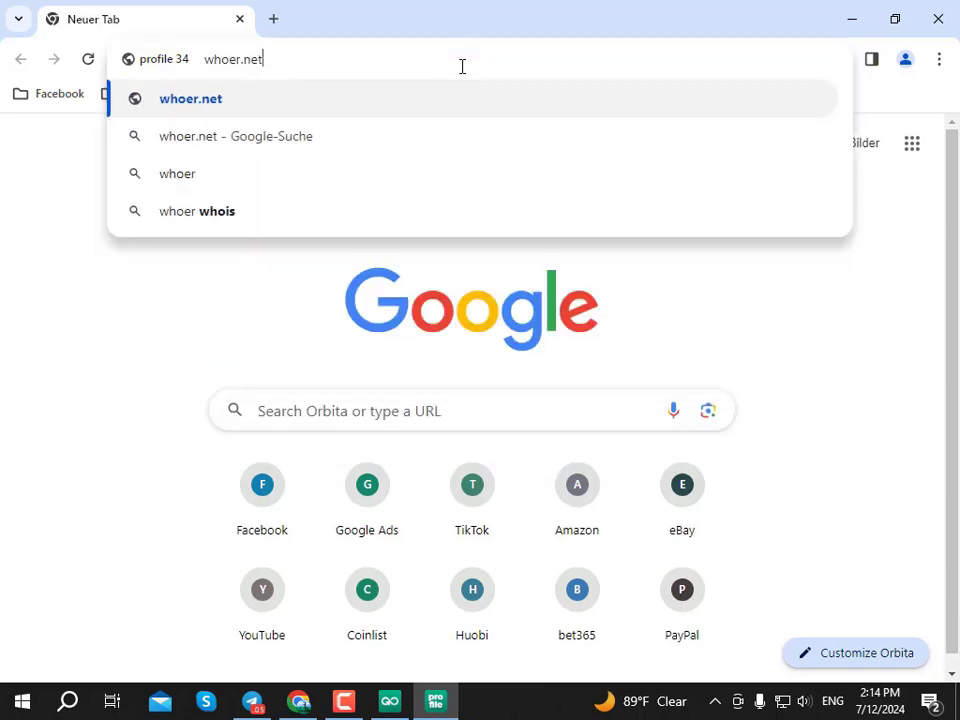
key(Return)
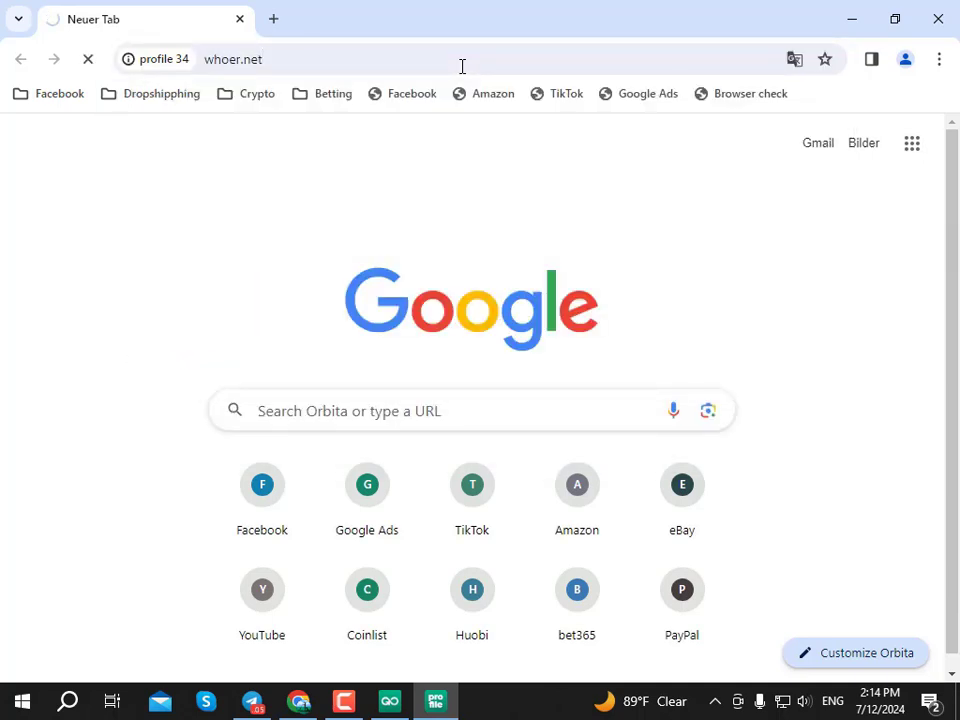
Search for "ip address" in a new tab, accept all Google cookies and open the What Is My IP Address result.
click(274, 20)
text(id)
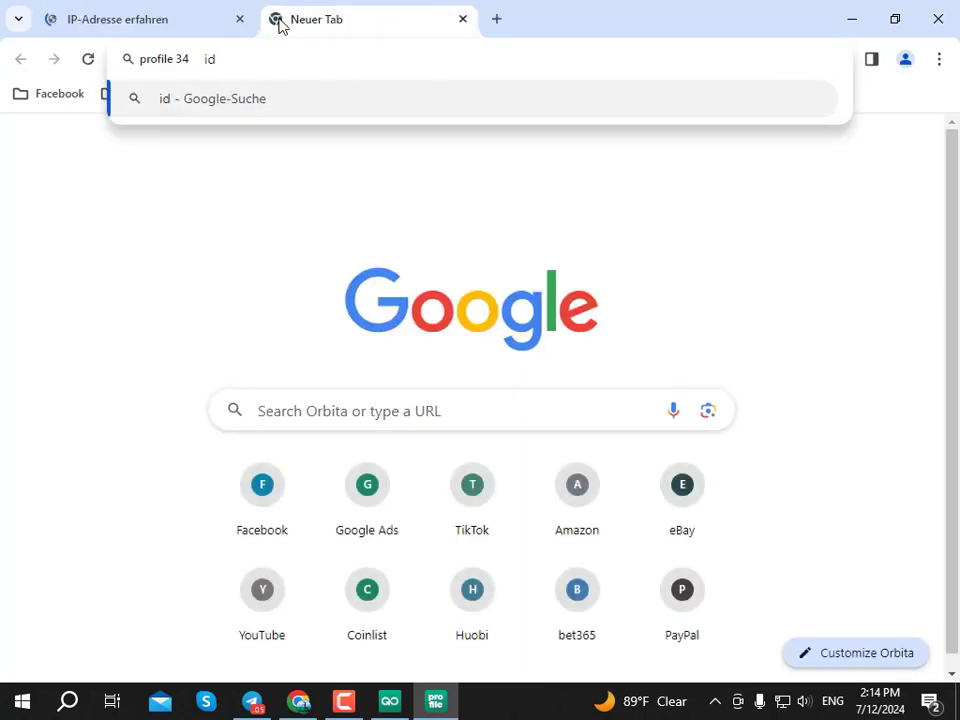
key(BackSpace)
text(p )
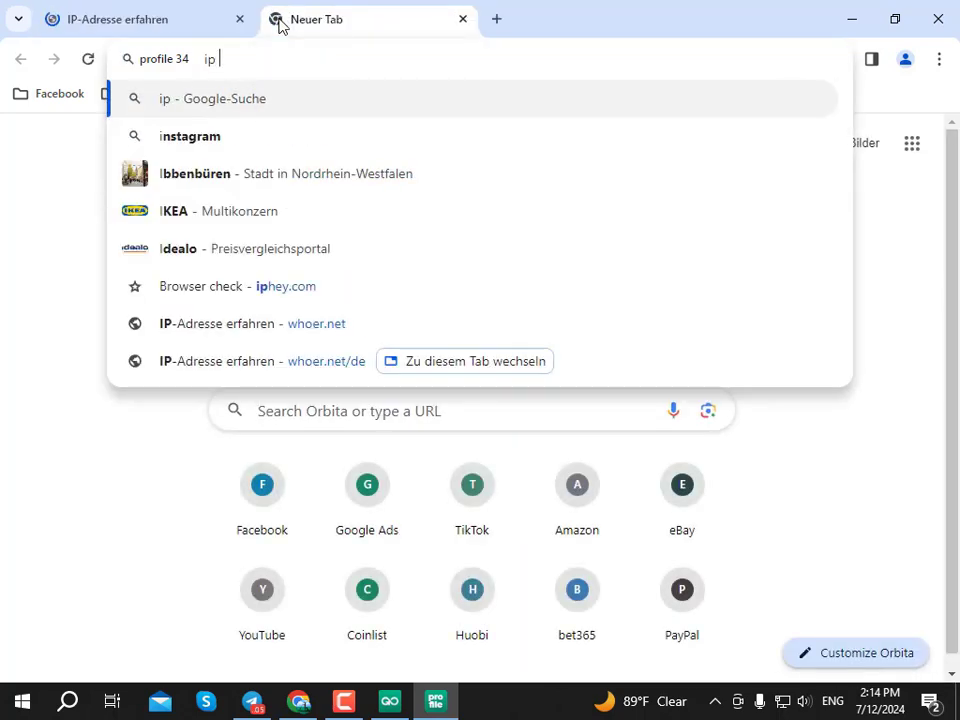
text(address)
key(Return)
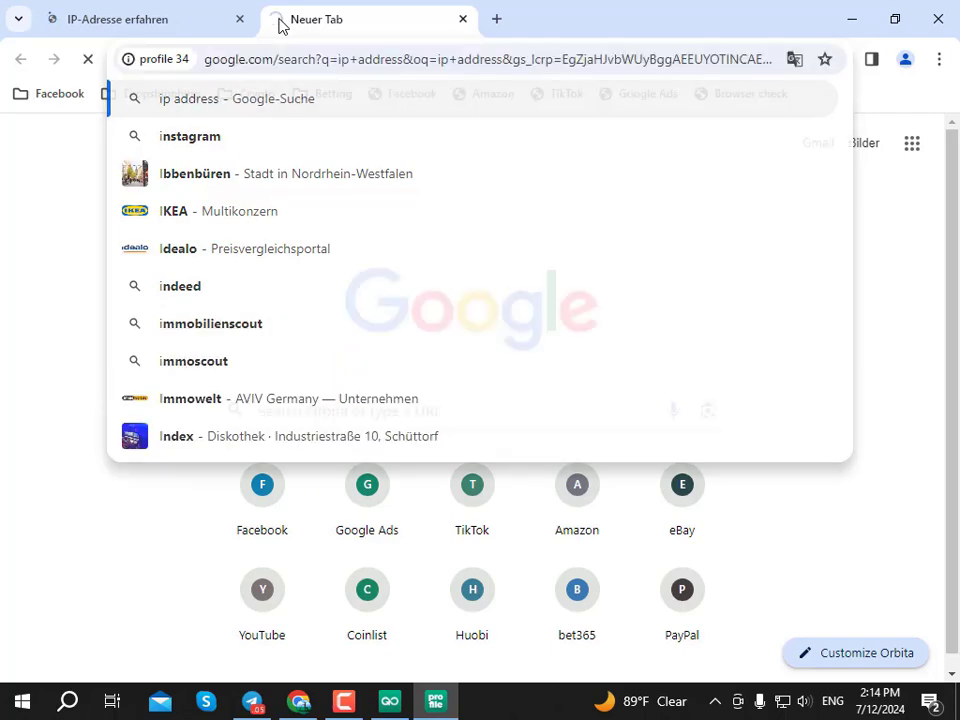
scroll(678, 488, down, 3)
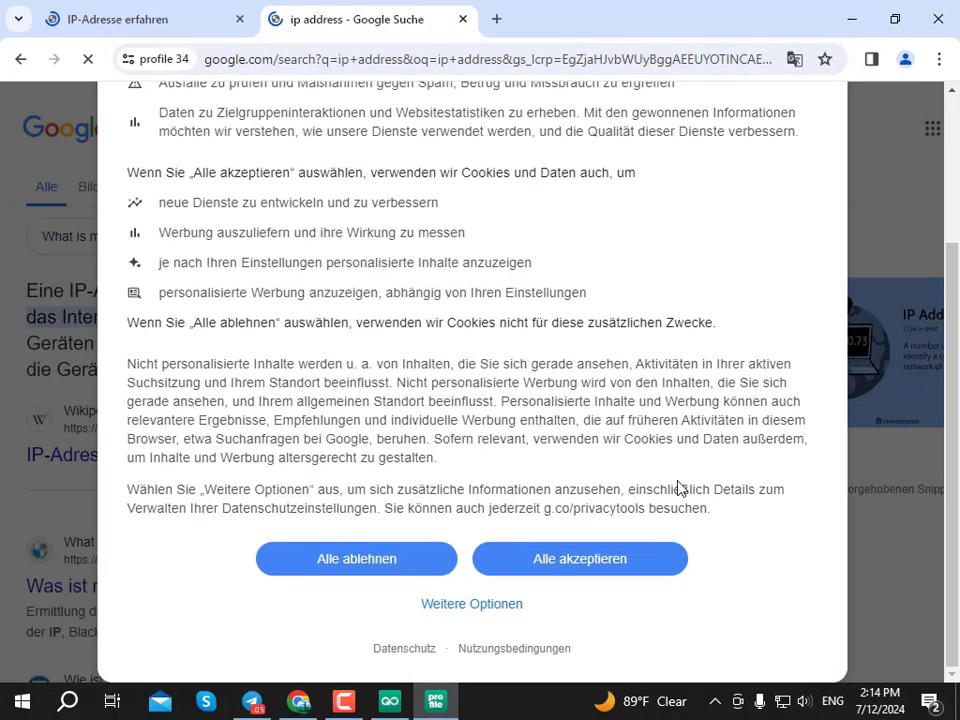
click(580, 558)
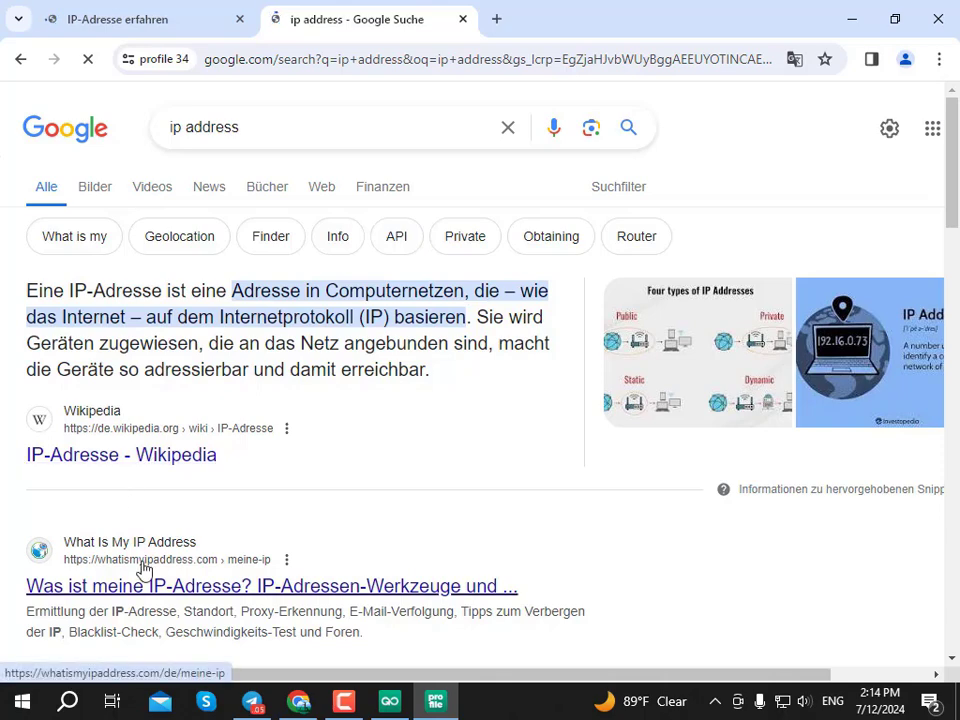
Compare the IP and location details on whoer.net and whatismyipaddress.com, agreeing to the latter's privacy notice.
click(80, 12)
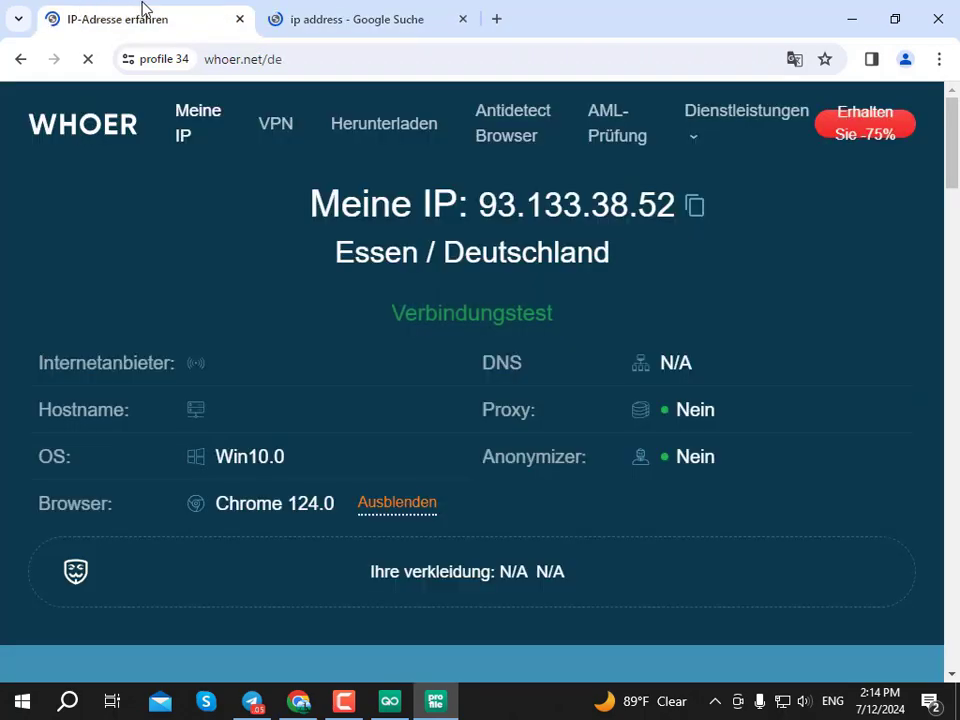
click(290, 12)
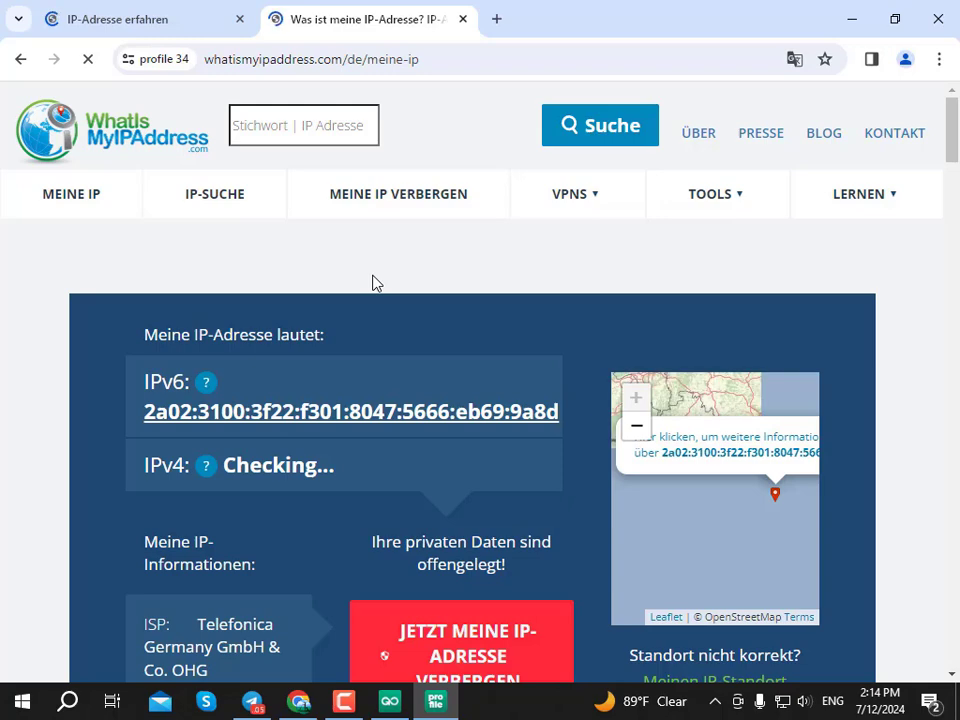
scroll(470, 305, down, 2)
scroll(532, 313, up, 1)
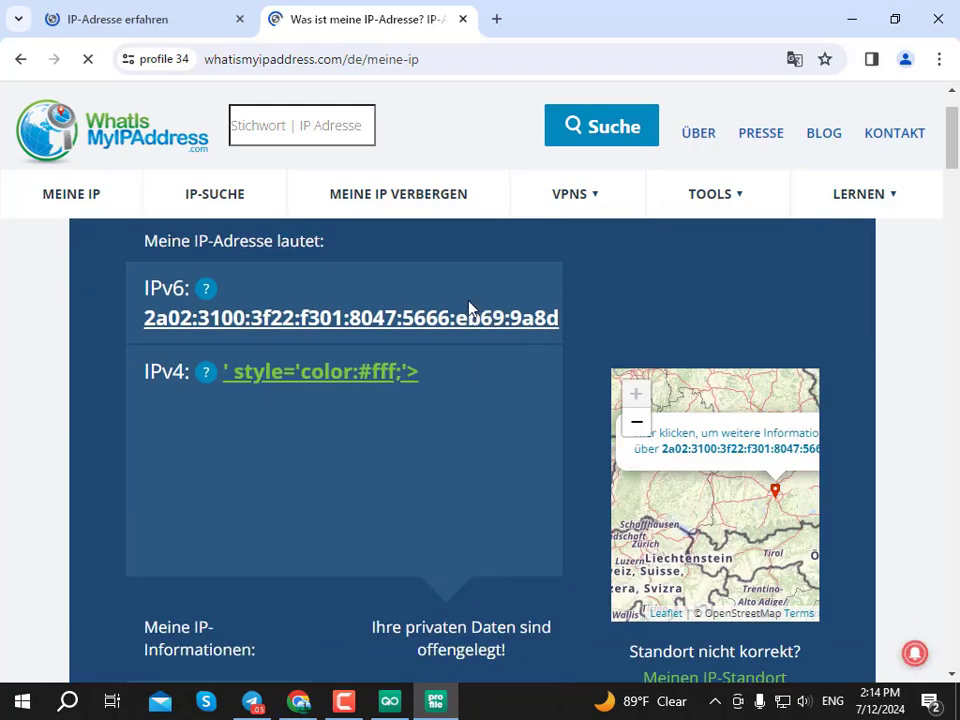
scroll(468, 314, down, 2)
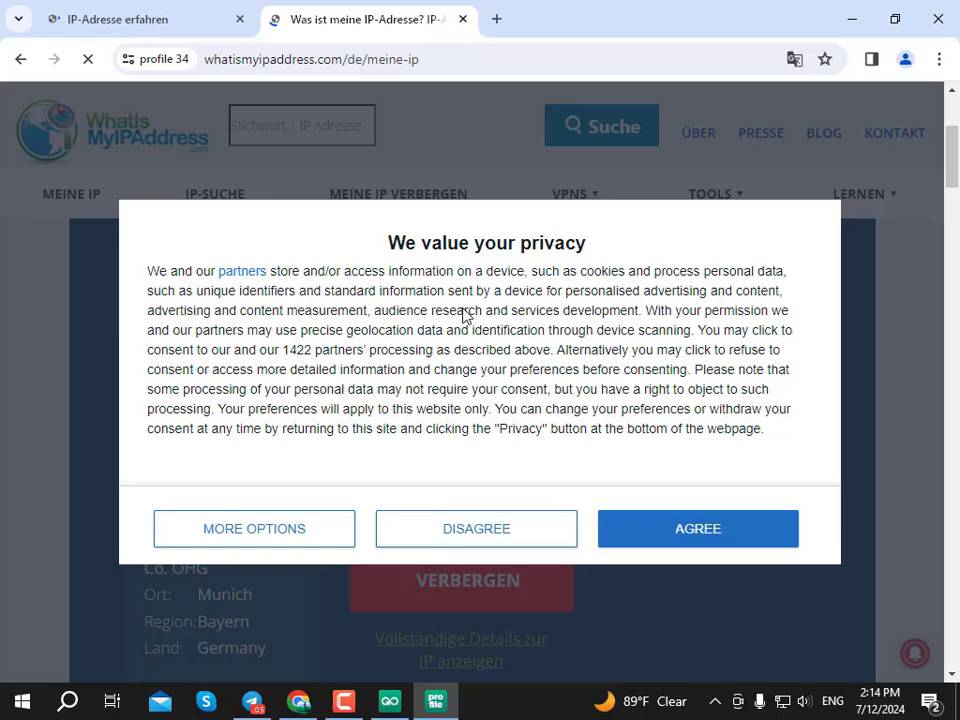
click(695, 550)
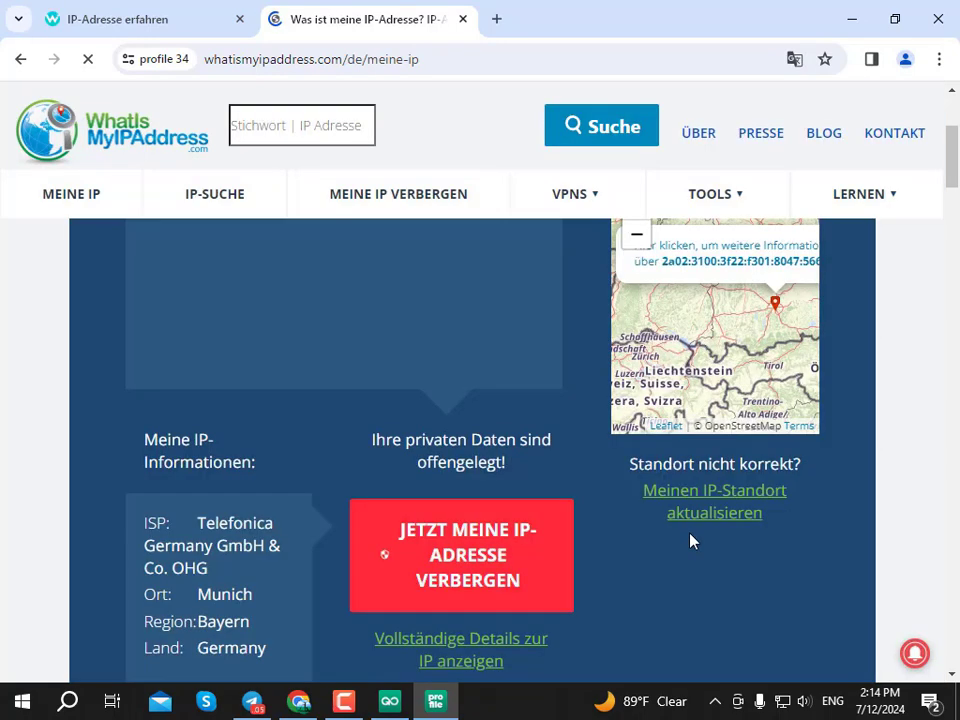
scroll(520, 343, down, 2)
scroll(632, 424, up, 1)
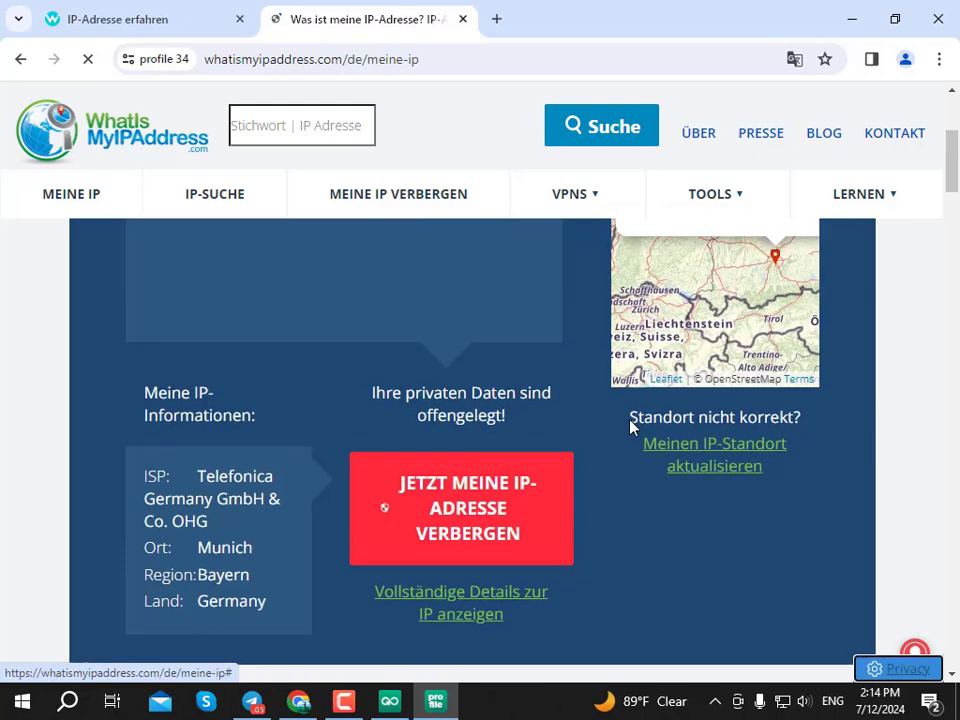
Examine the connection, anonymity and location details on the whoer.net page.
click(118, 19)
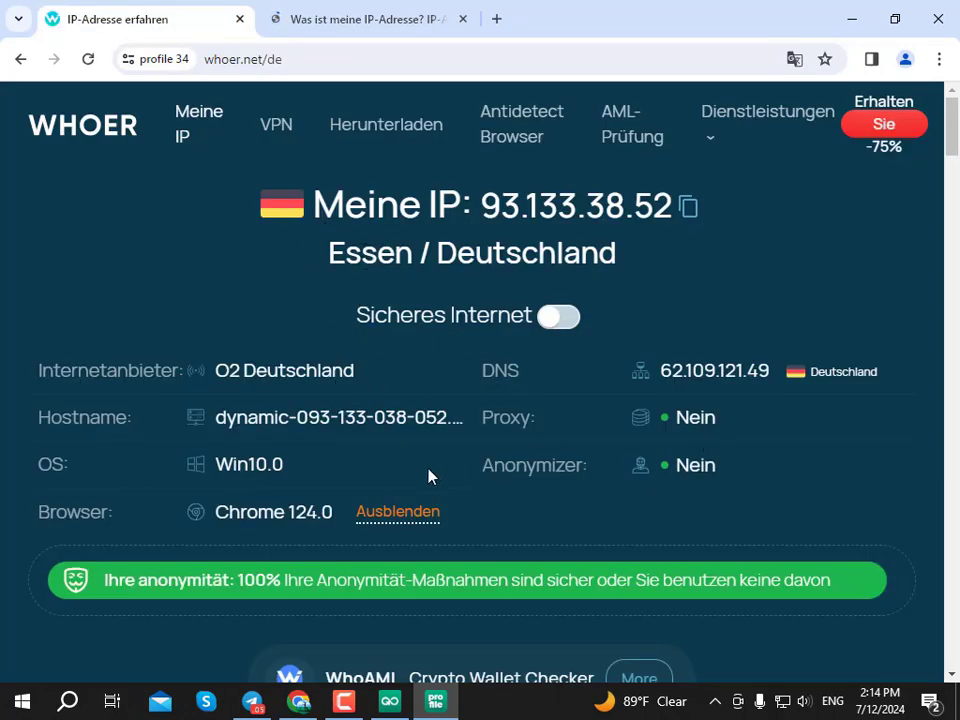
scroll(305, 590, down, 15)
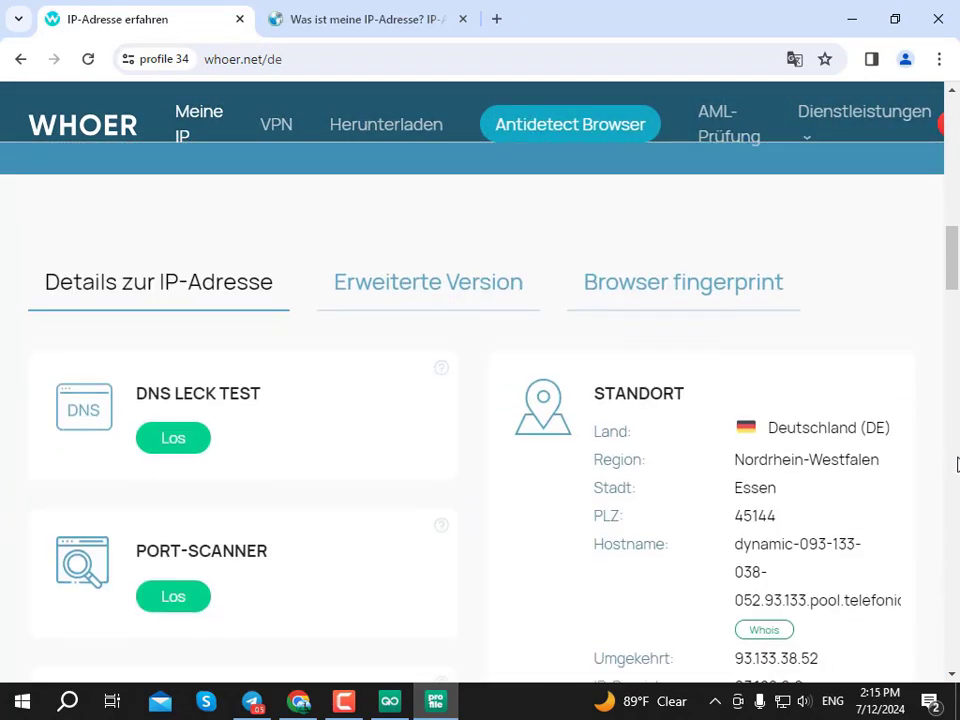
Compare the remaining location details on whoer.net with the city, region and country listed on whatismyipaddress.com.
scroll(909, 447, down, 3)
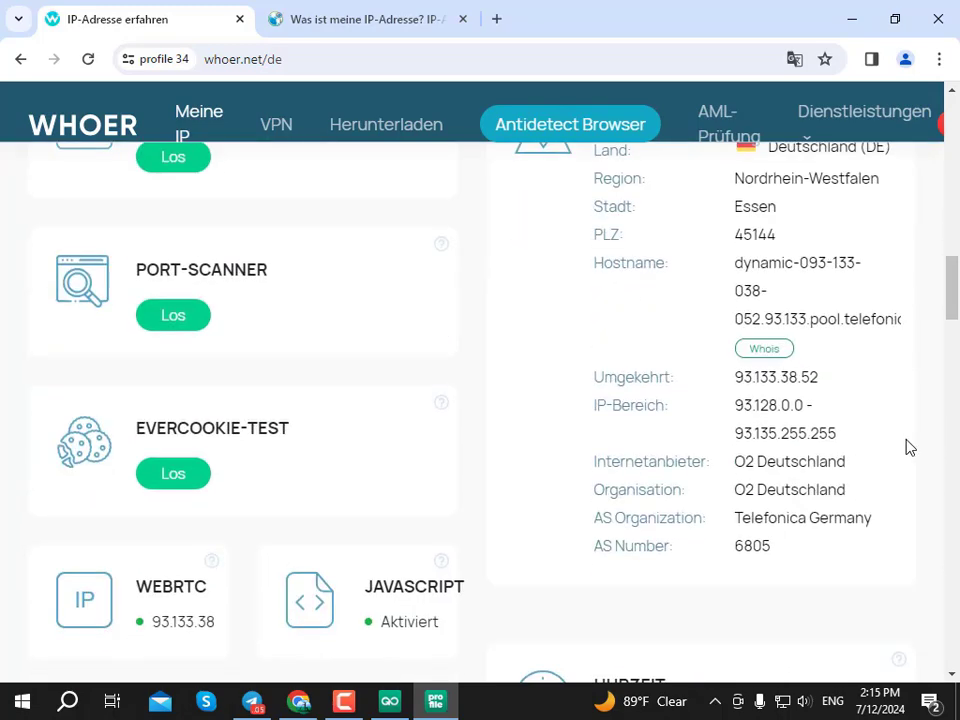
click(351, 14)
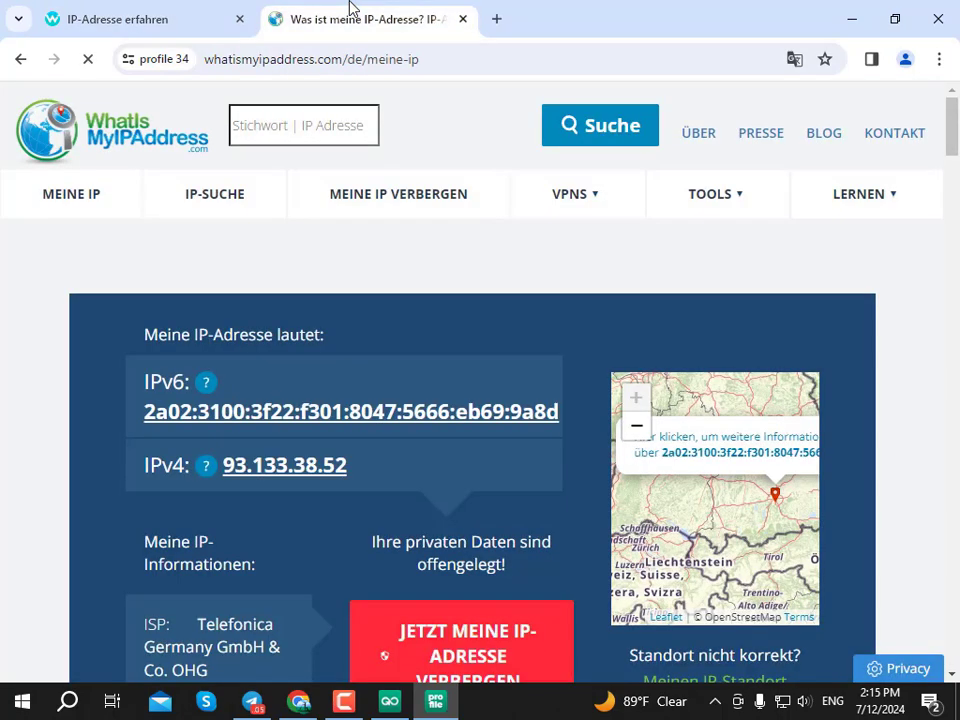
scroll(266, 485, down, 3)
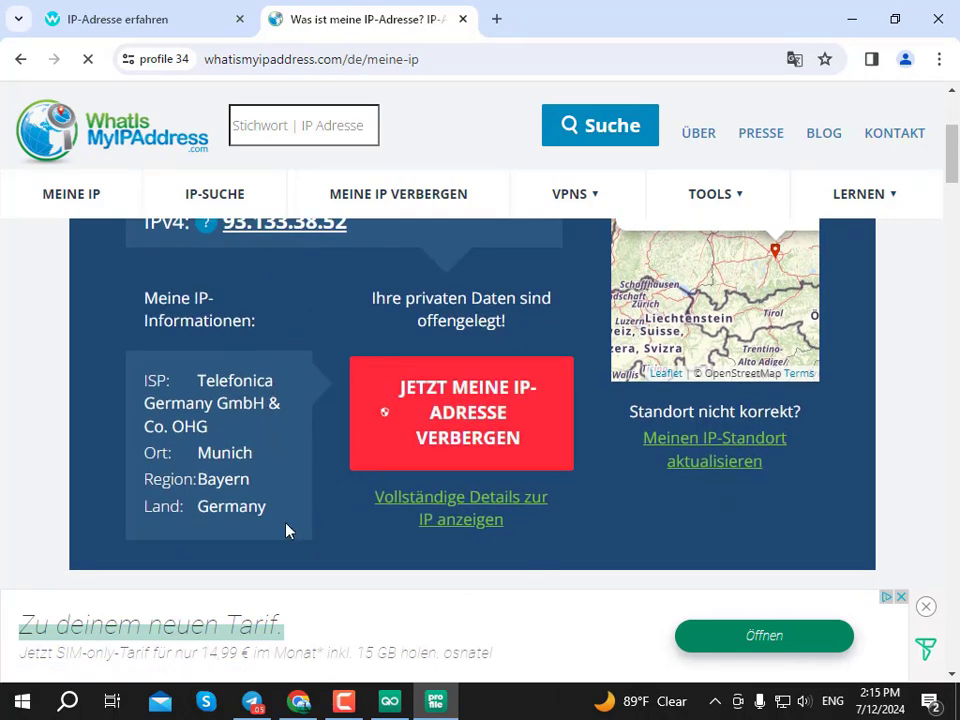
drag(196, 505, 266, 507)
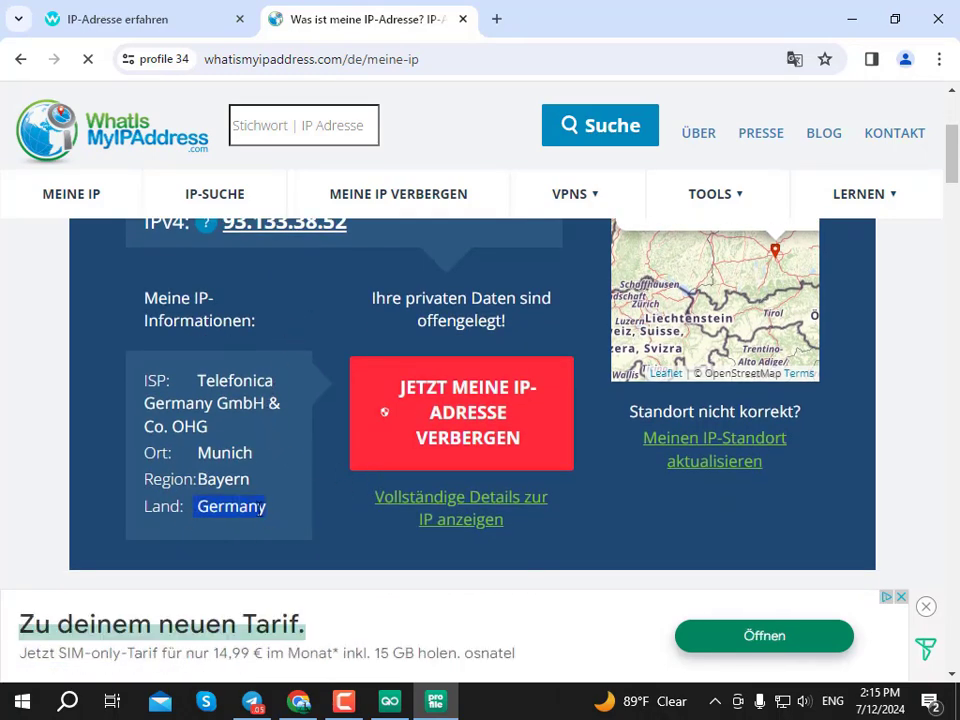
click(254, 507)
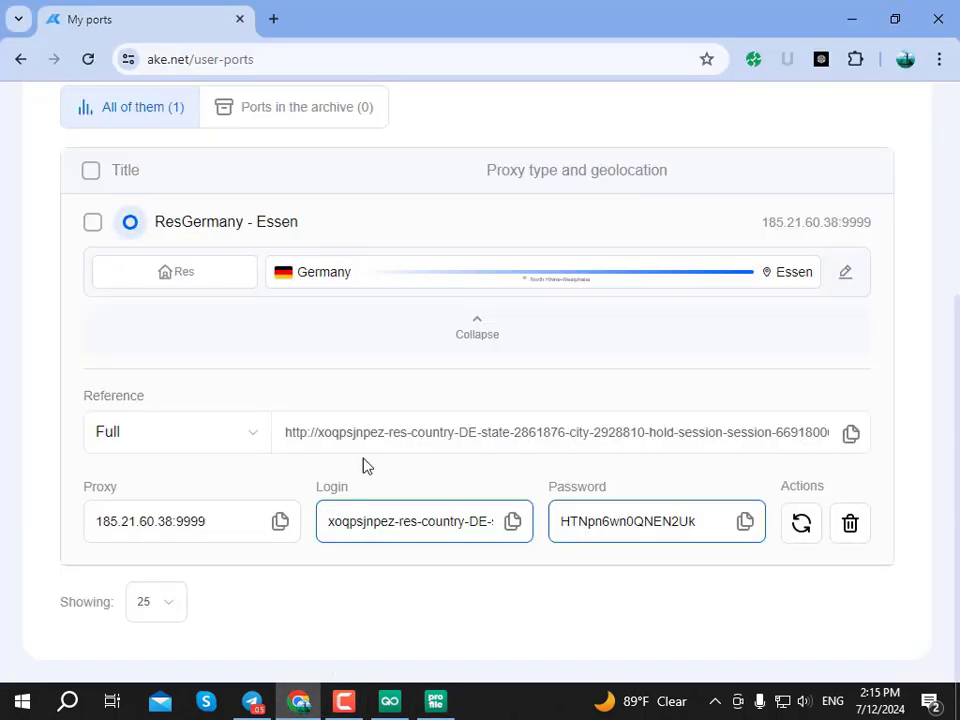
Switch to Ake.net in Chrome, reload the My proxy ports page and check the account balance and the ResGermany - Essen port.
scroll(498, 445, up, 5)
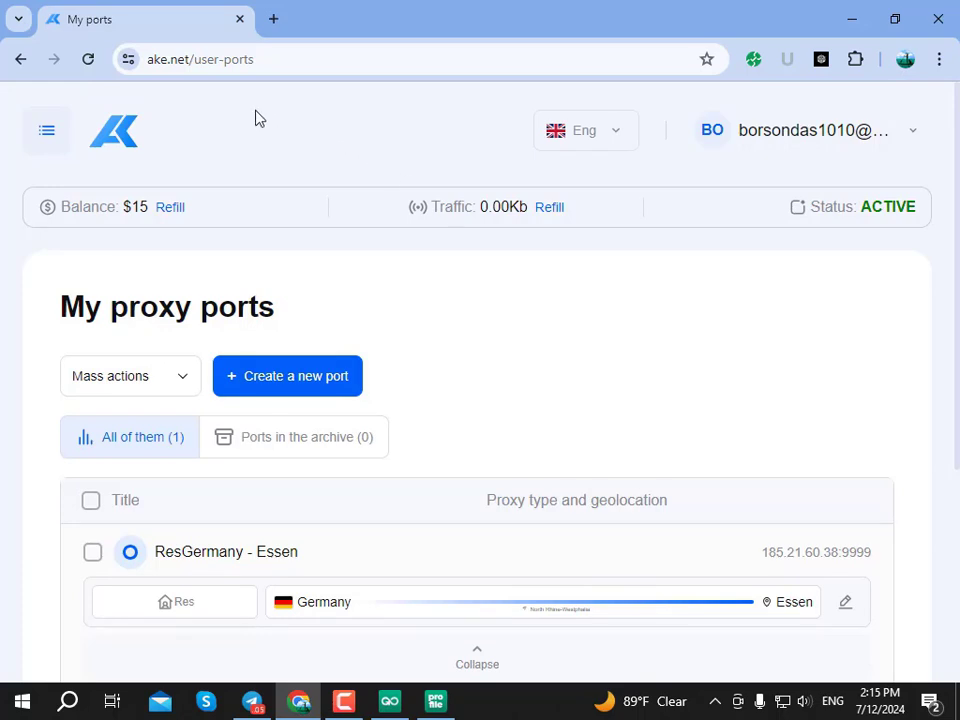
click(89, 61)
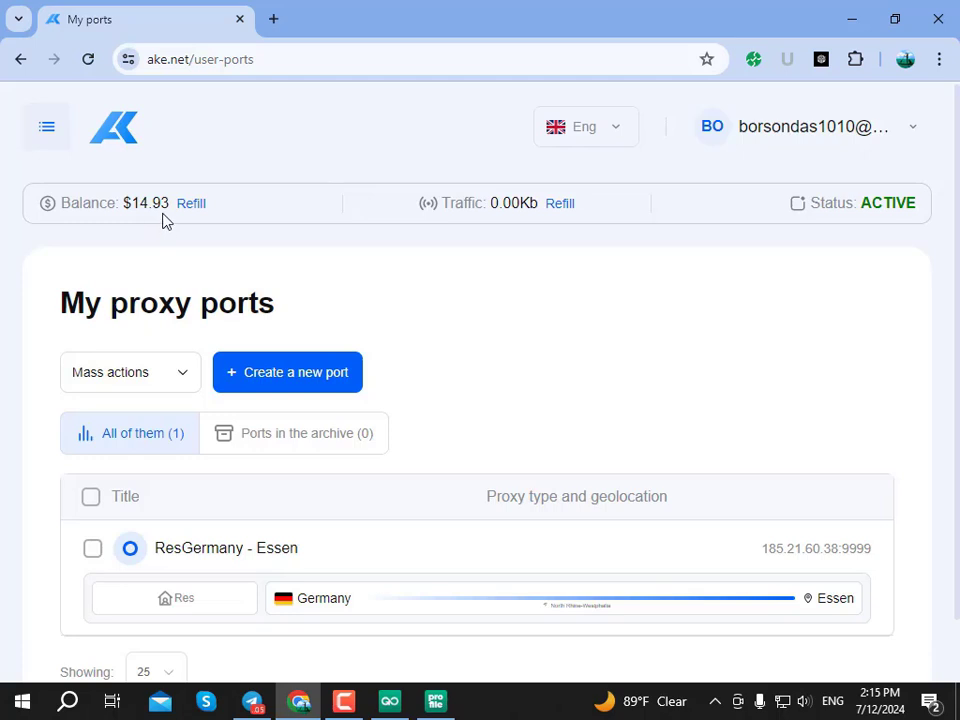
scroll(529, 371, down, 1)
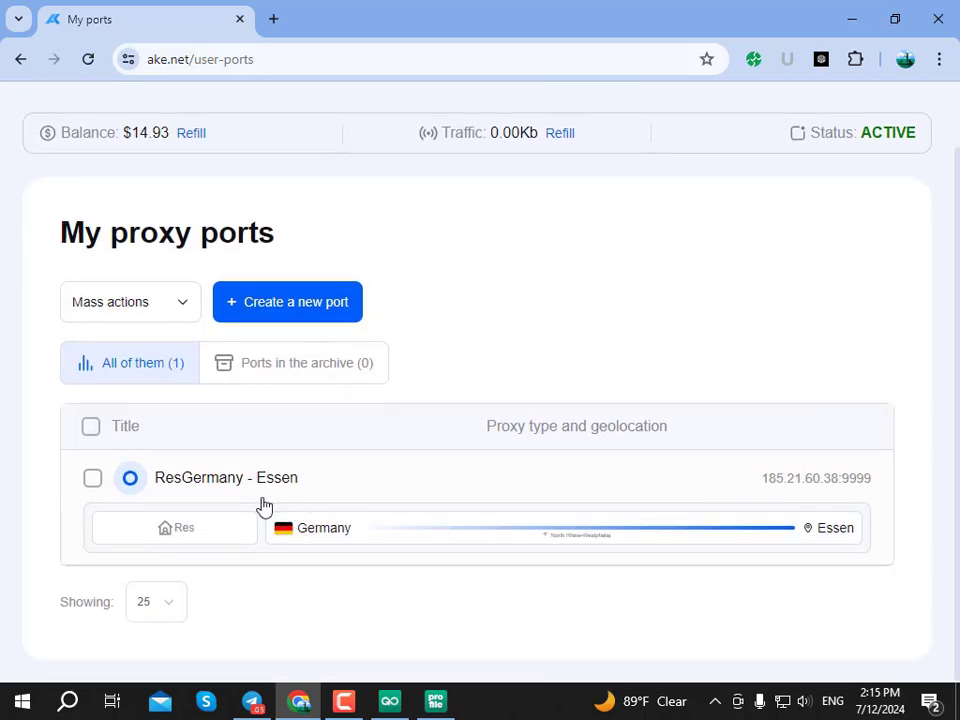
scroll(152, 213, up, 1)
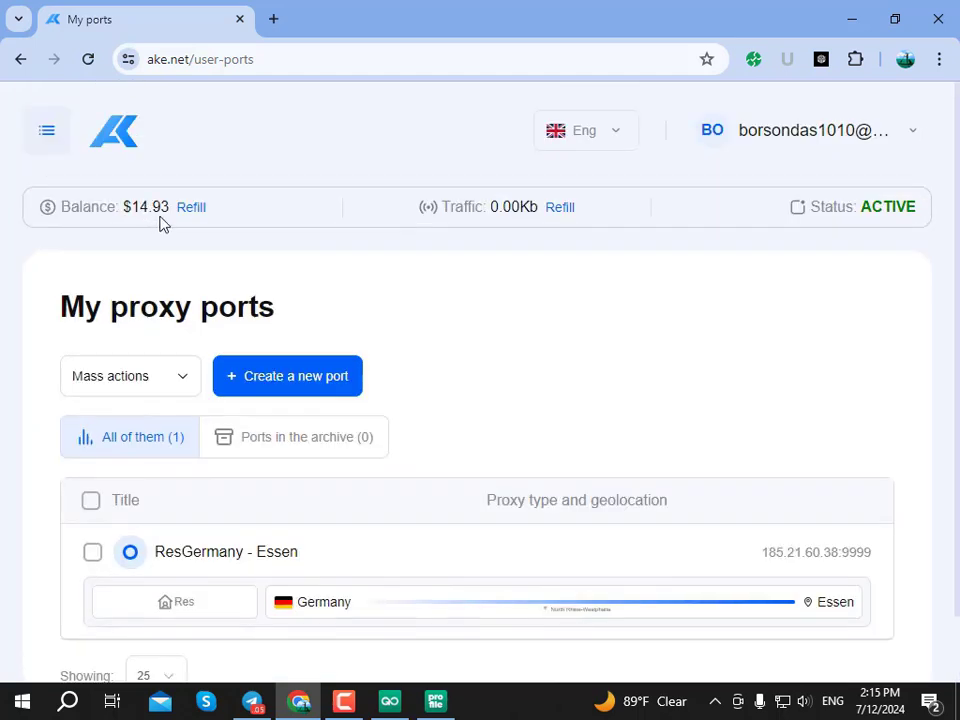
scroll(407, 306, down, 1)
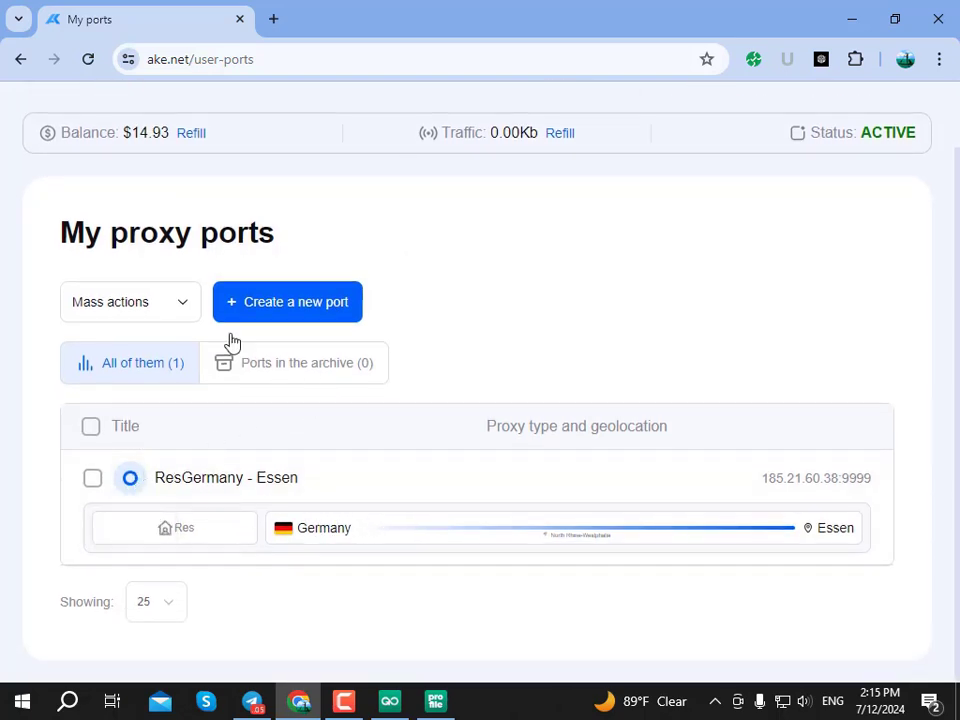
scroll(40, 190, up, 1)
Open the API documentation page and look through the API key, tariff and proxy port request sections.
click(44, 133)
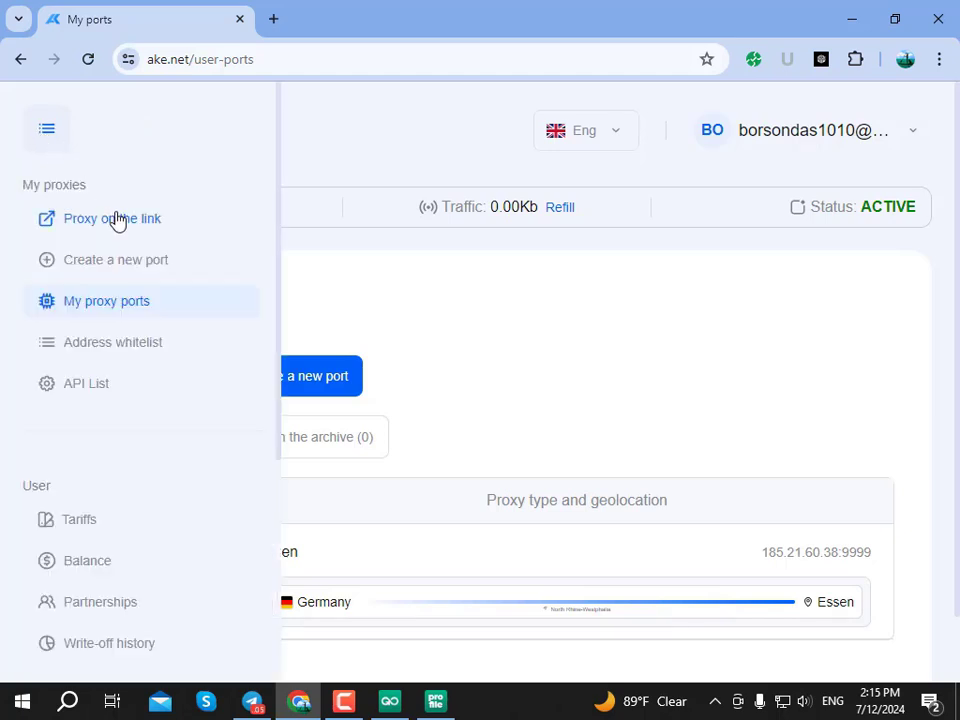
click(100, 386)
scroll(561, 352, down, 3)
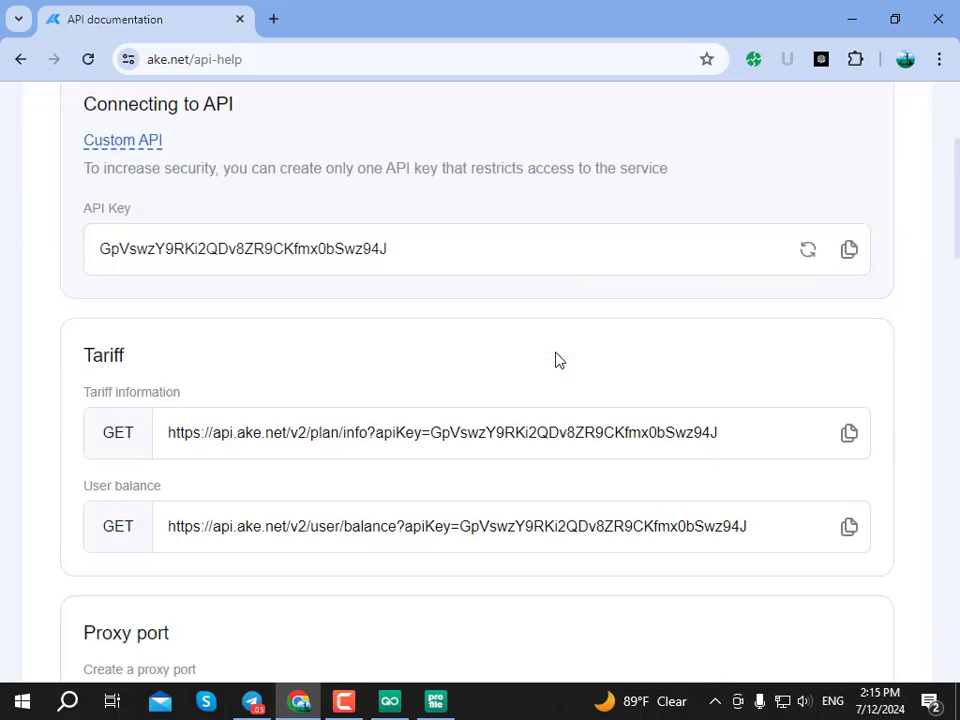
scroll(558, 360, down, 1)
scroll(530, 362, up, 4)
Open the Address whitelist page and review the address form and the saved IP entries.
click(47, 136)
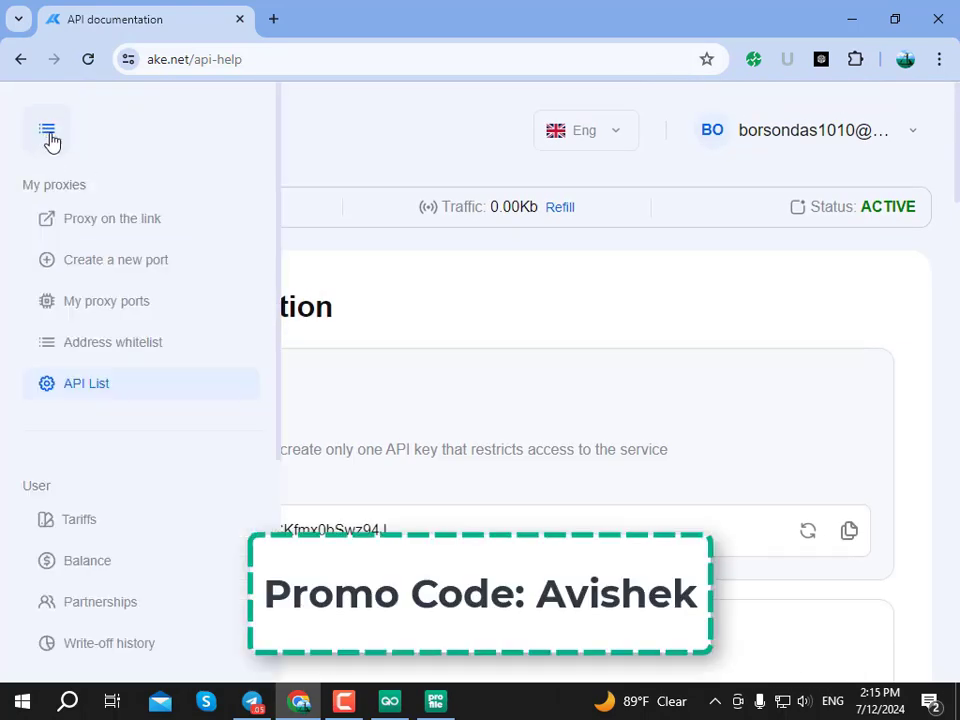
click(115, 343)
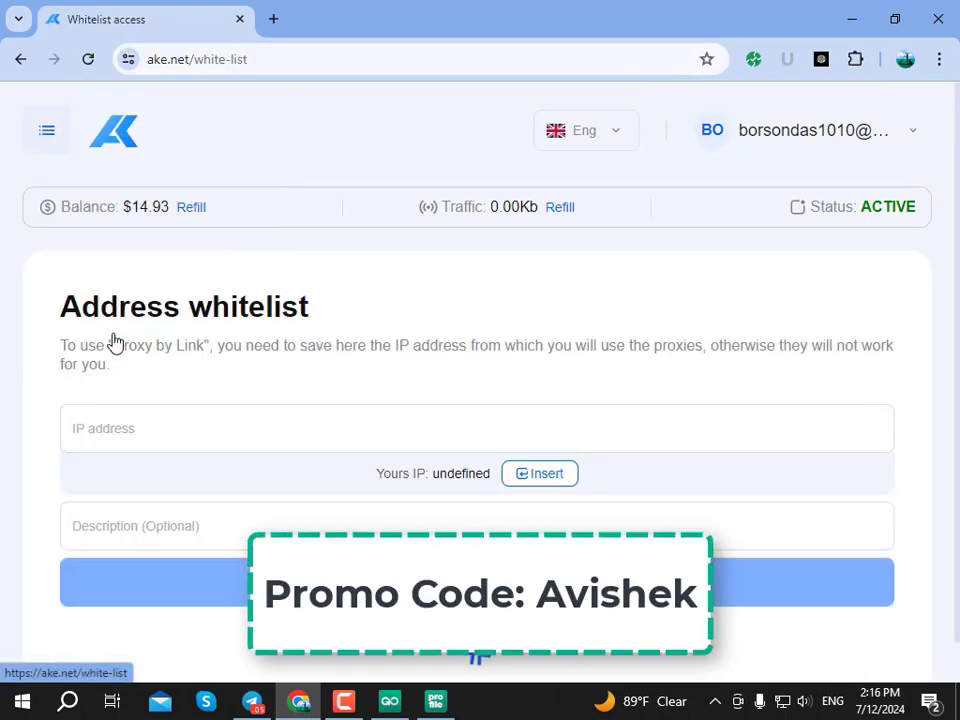
scroll(411, 306, down, 2)
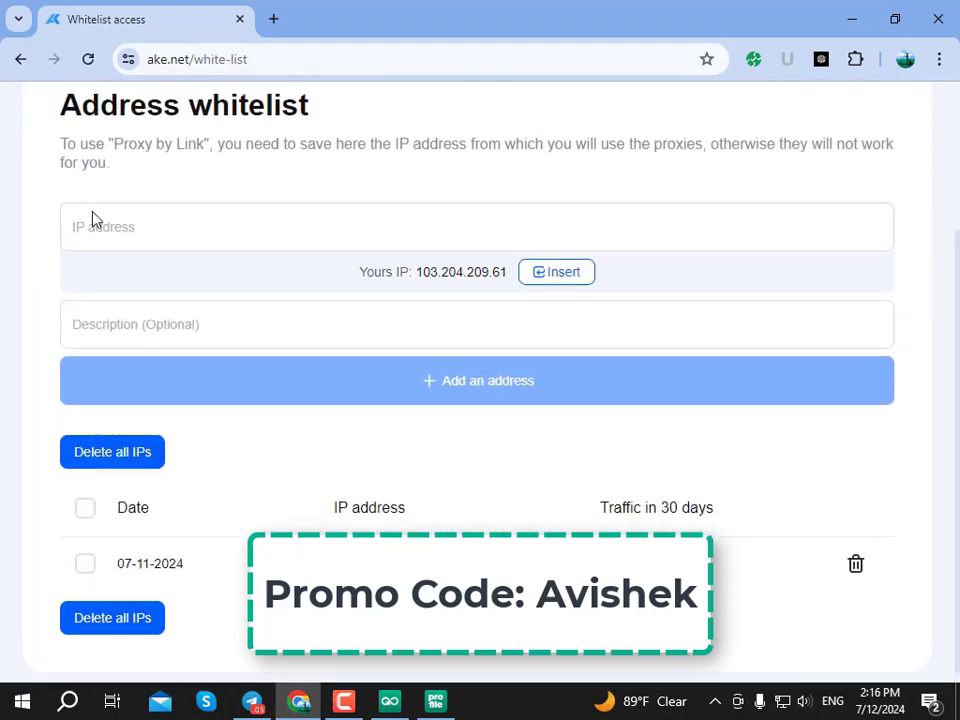
scroll(95, 218, up, 2)
Open the Proxy on the link page and review its configurator settings, proxy list URL and usage tips.
click(50, 130)
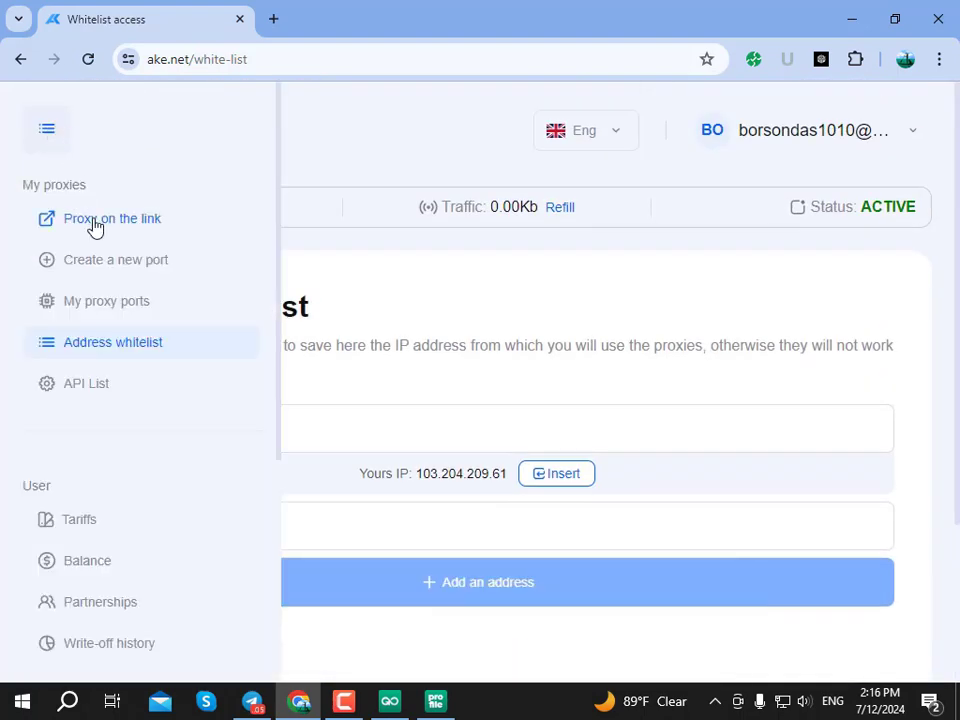
click(92, 221)
scroll(427, 311, down, 5)
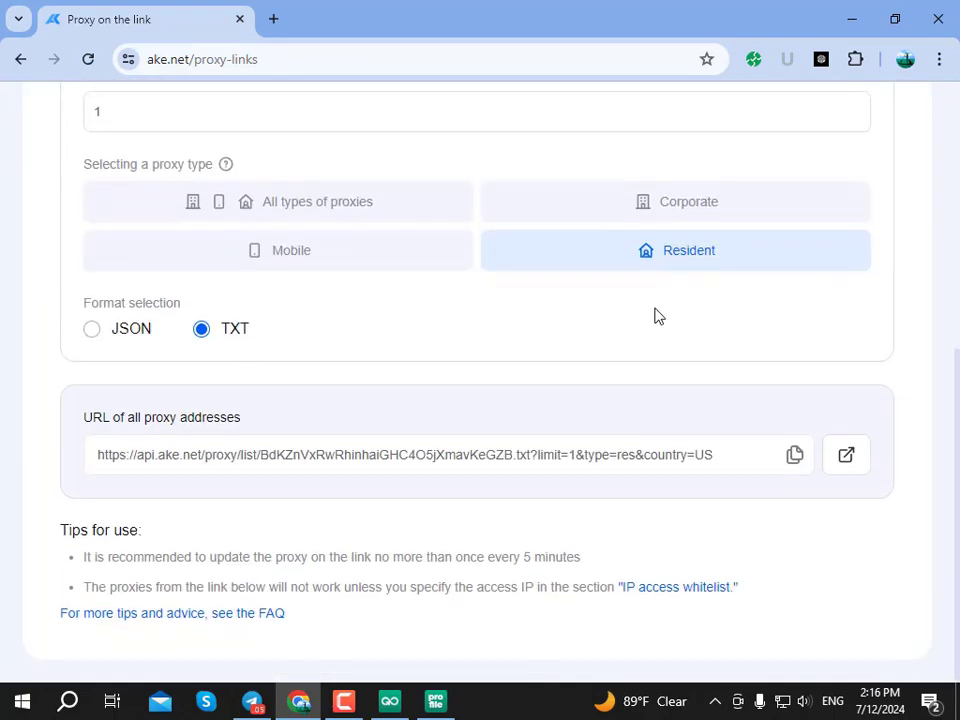
scroll(542, 300, up, 5)
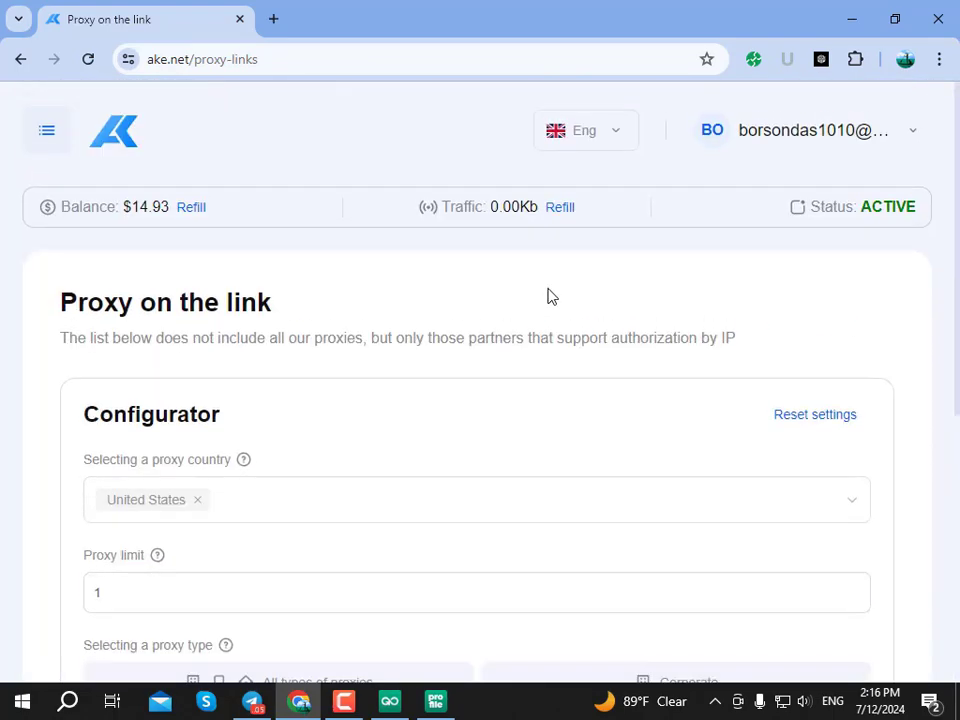
Open the Tariffs page and review the pay-per-traffic prices for resident, corporate and mobile proxies.
click(47, 131)
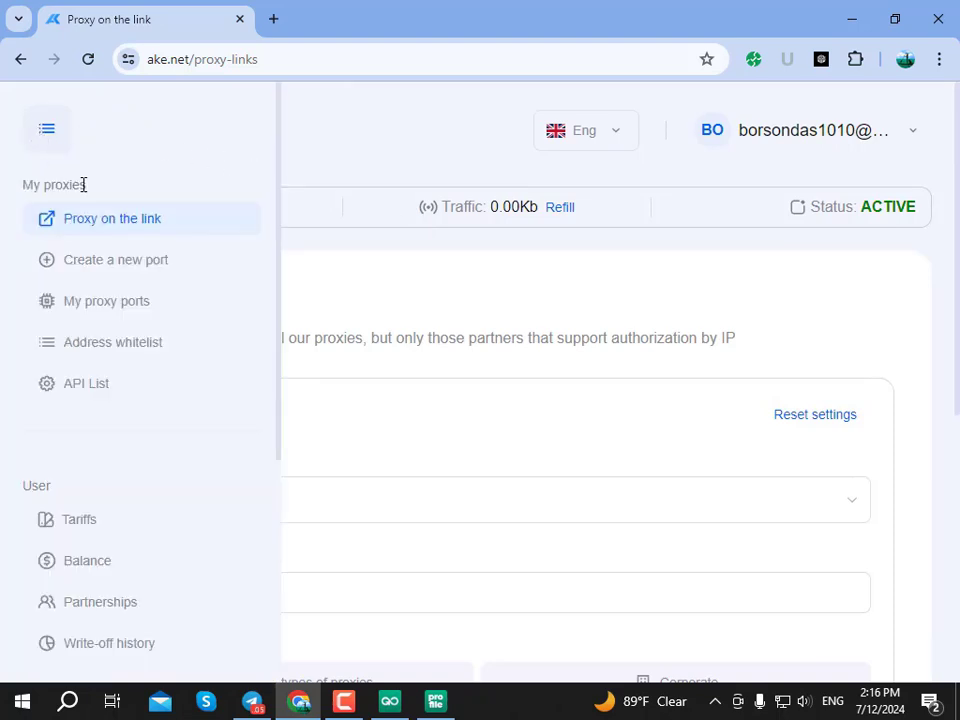
scroll(100, 250, down, 1)
scroll(105, 268, down, 1)
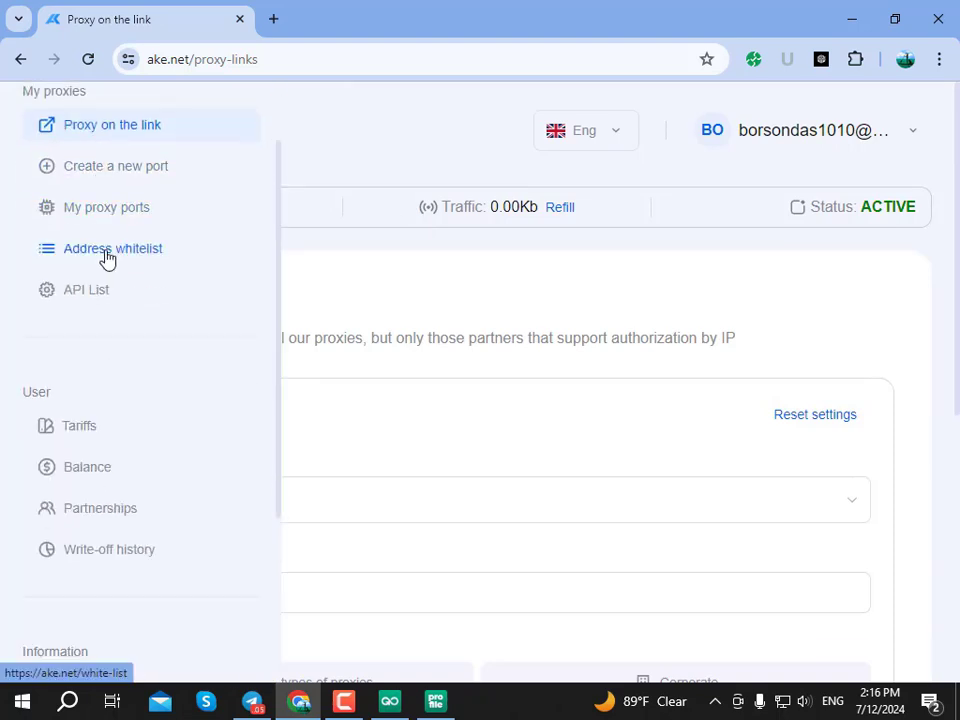
click(96, 432)
scroll(228, 410, down, 2)
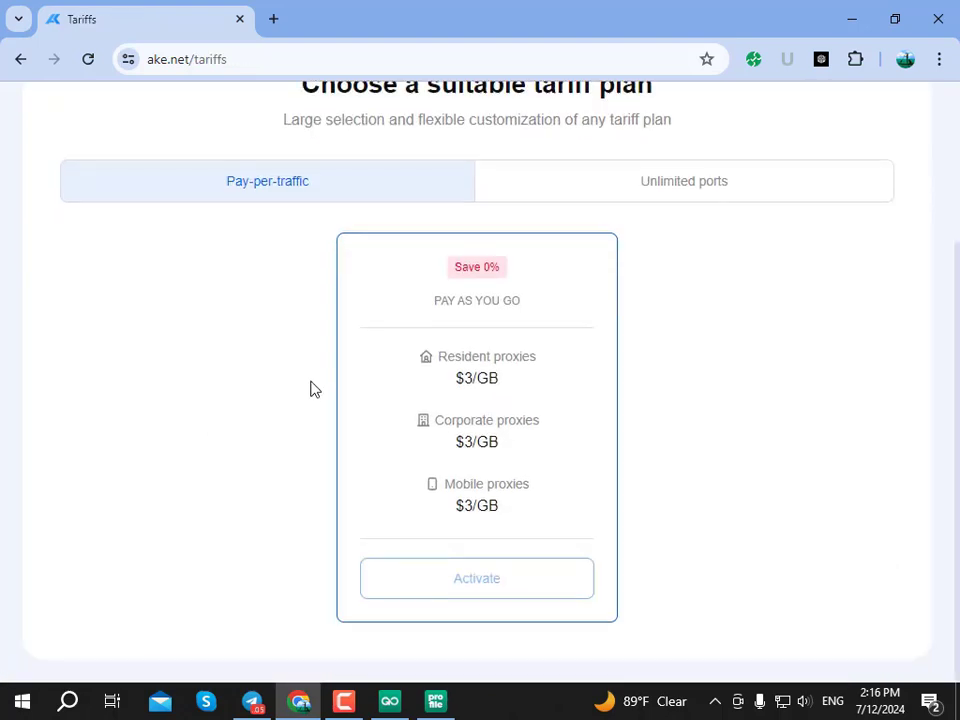
scroll(300, 387, up, 3)
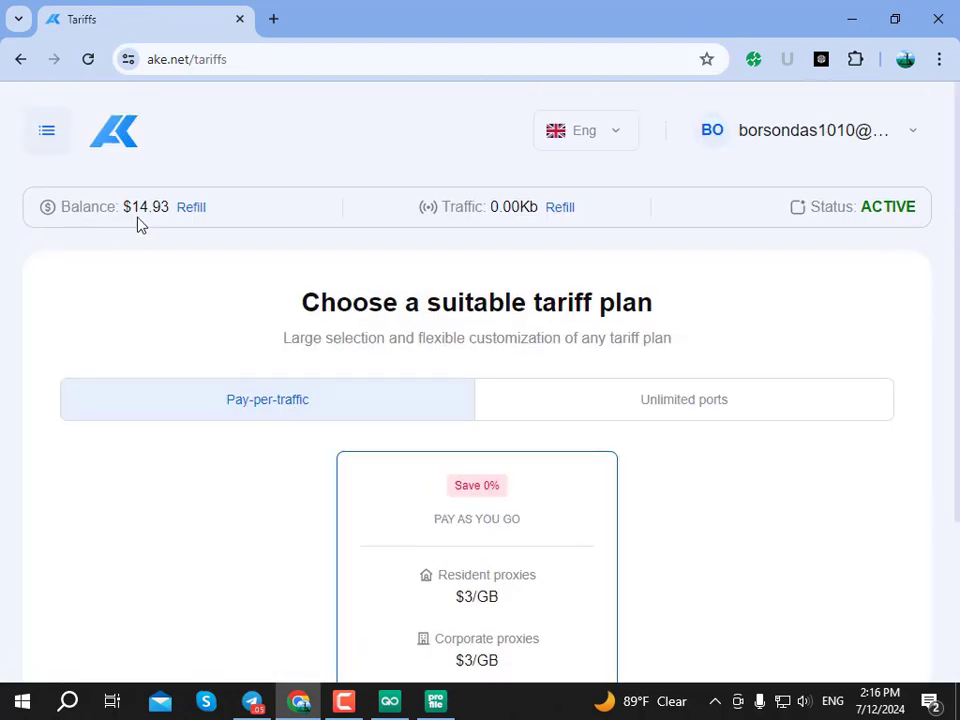
Glance at the IP result in the profile 34 browser, minimise it and review the Create a new port page on Ake.net.
click(435, 701)
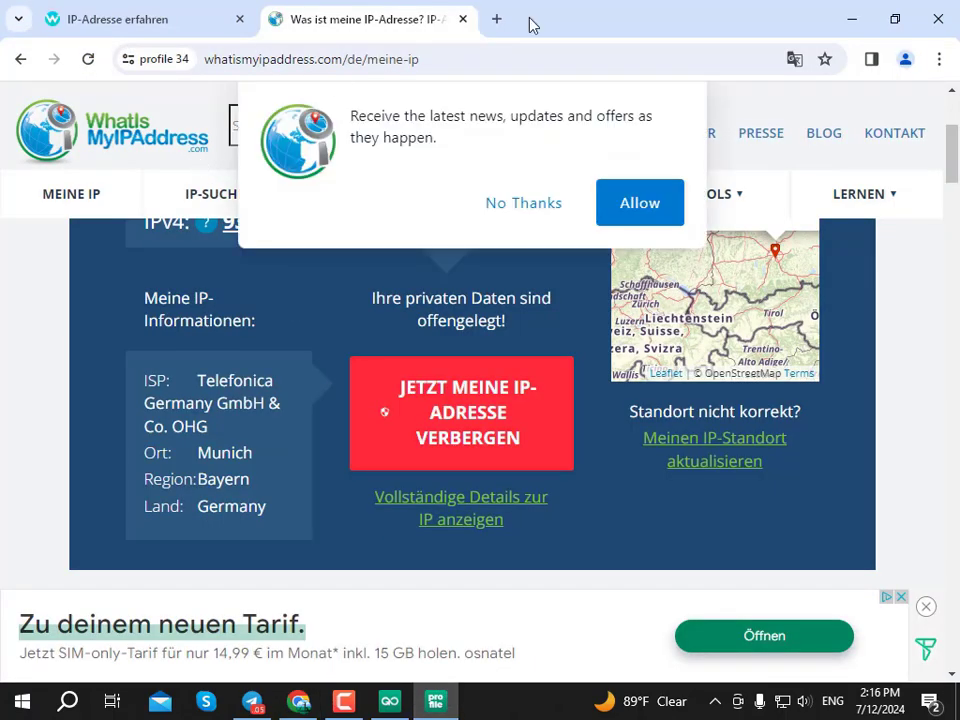
click(852, 17)
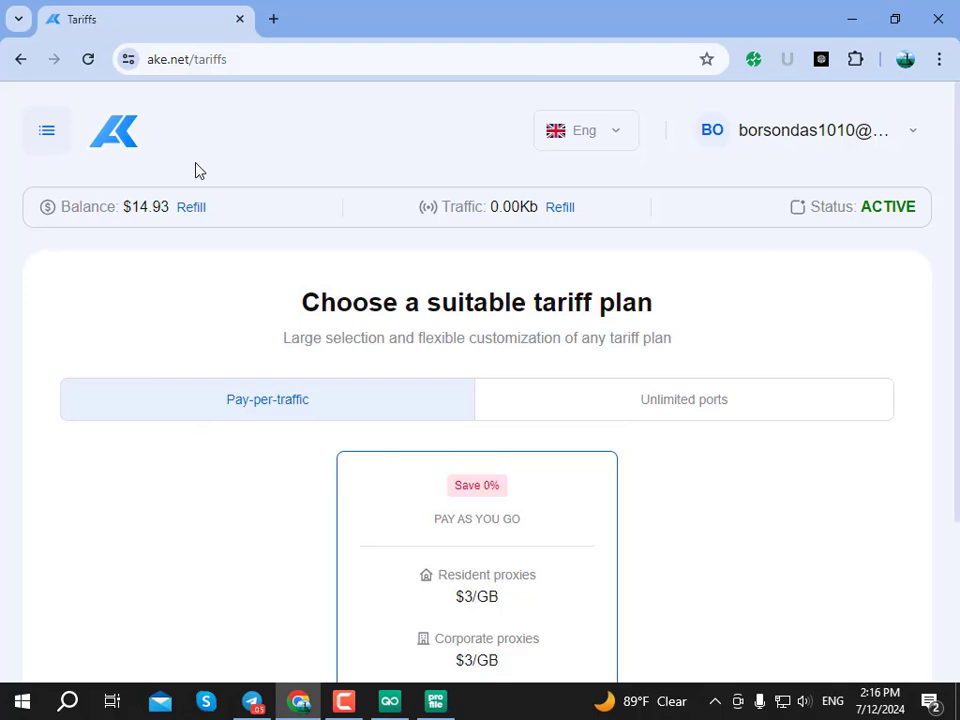
click(48, 136)
scroll(152, 195, up, 1)
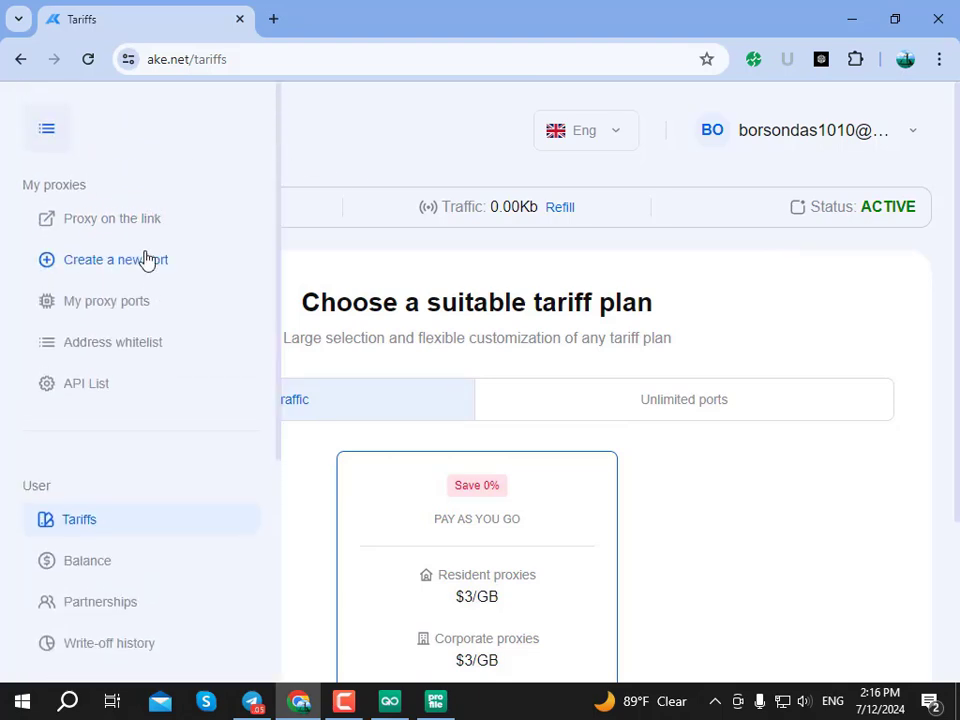
click(137, 262)
scroll(630, 378, down, 3)
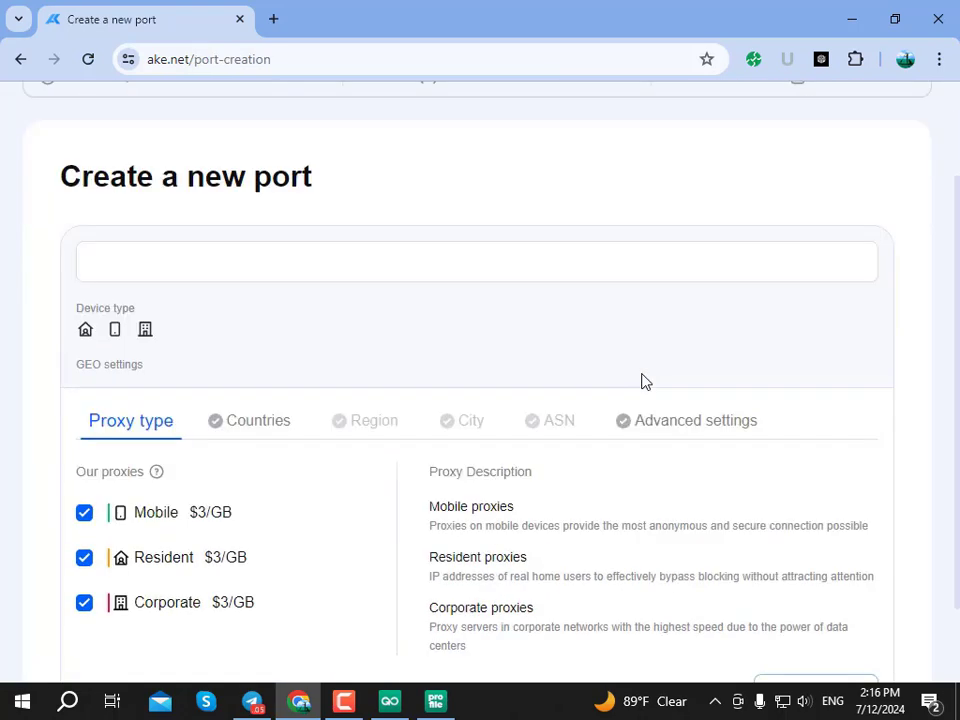
scroll(830, 414, up, 3)
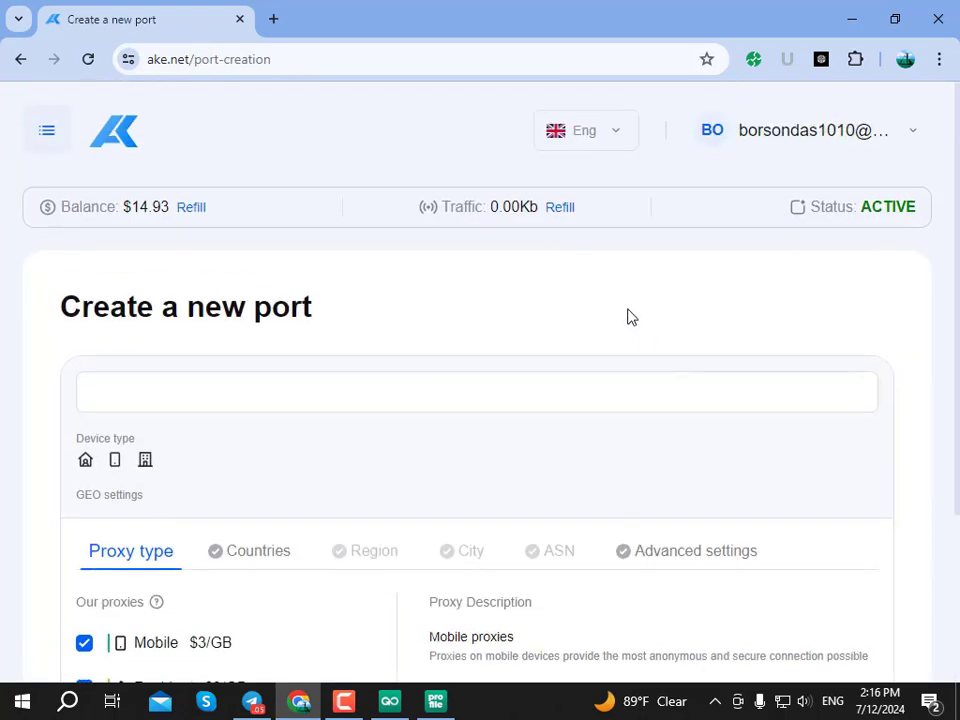